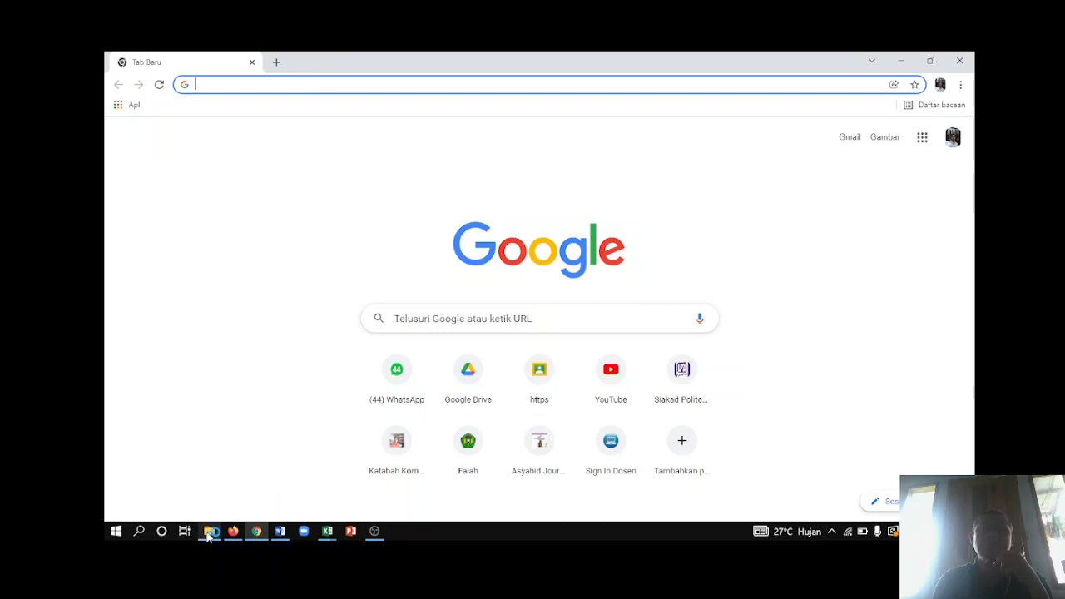
# - View the Downloads folder's image files as extra large icons in File Explorer, and restore the details view
pyautogui.moveTo(209, 536)
pyautogui.click(209, 494)
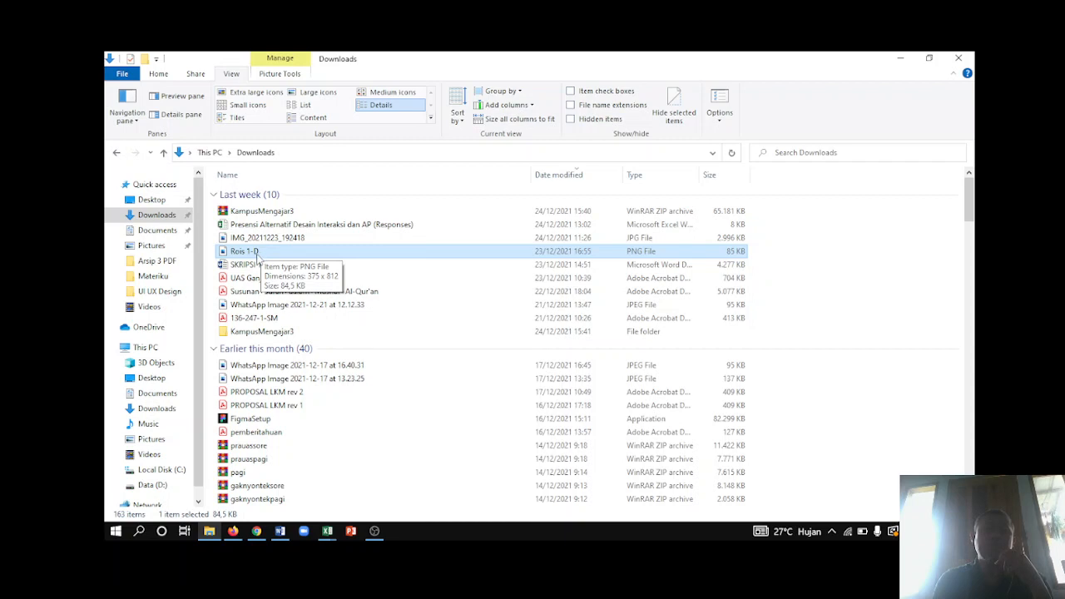
pyautogui.click(257, 94)
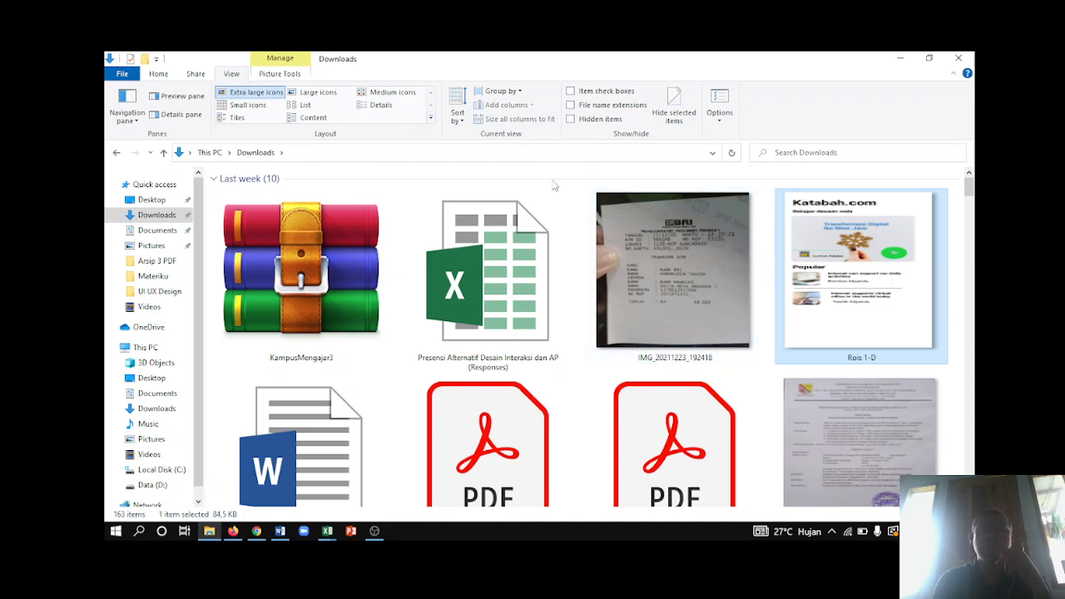
pyautogui.click(385, 110)
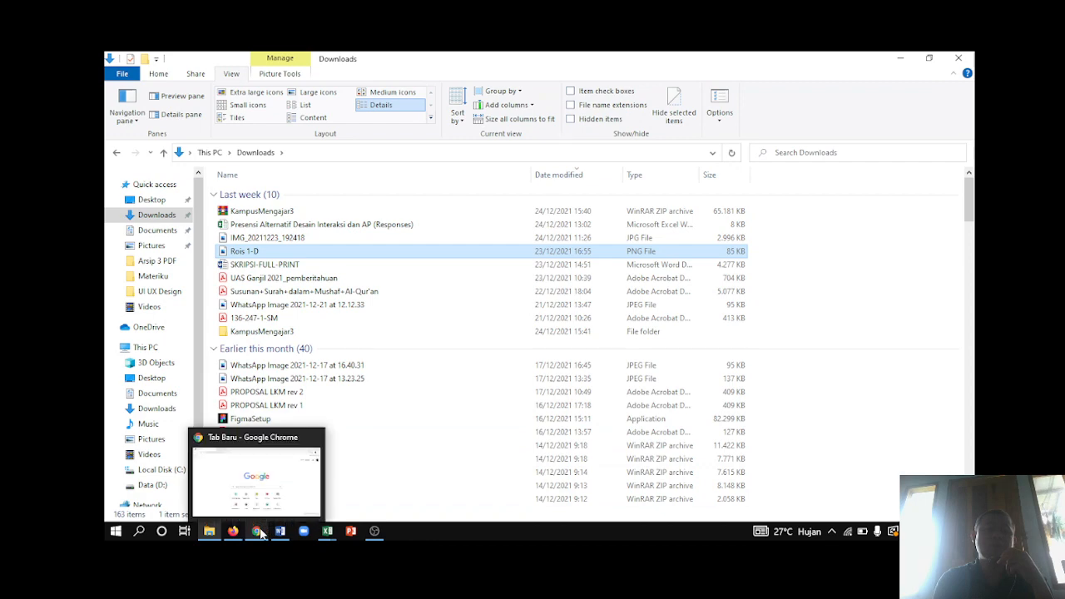
# - Switch to the Excel workbook Contoh Penghitungan Hasil Kuesioner
pyautogui.click(260, 516)
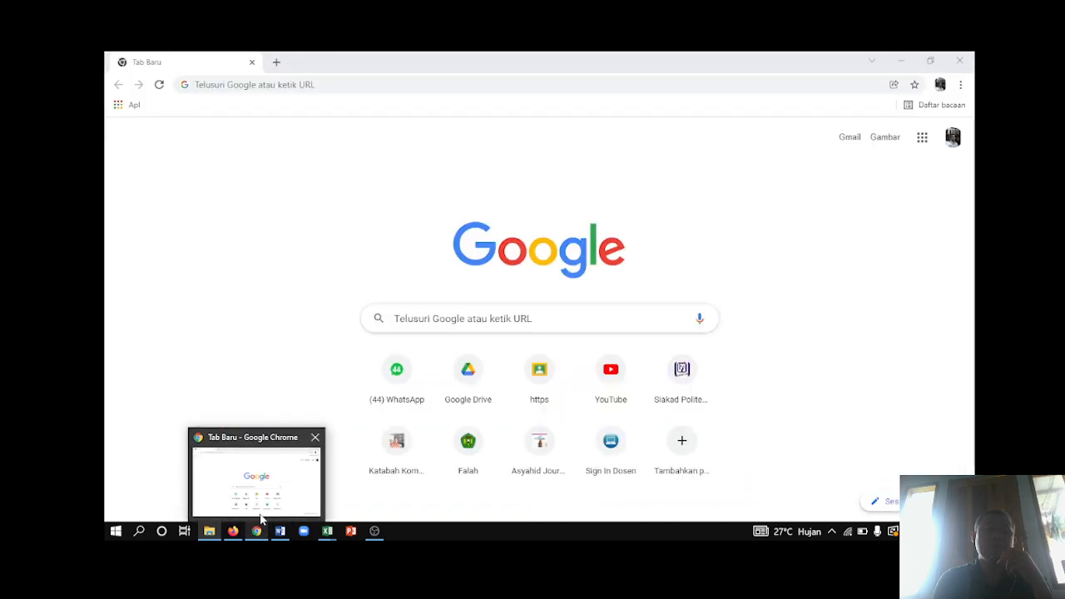
pyautogui.click(260, 529)
pyautogui.moveTo(324, 533)
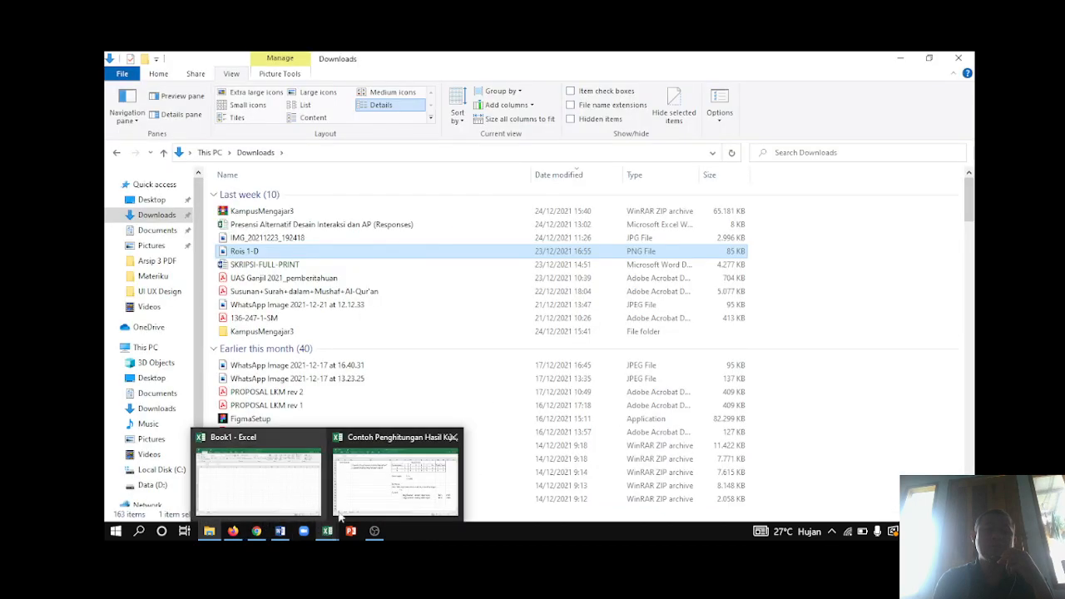
pyautogui.click(359, 486)
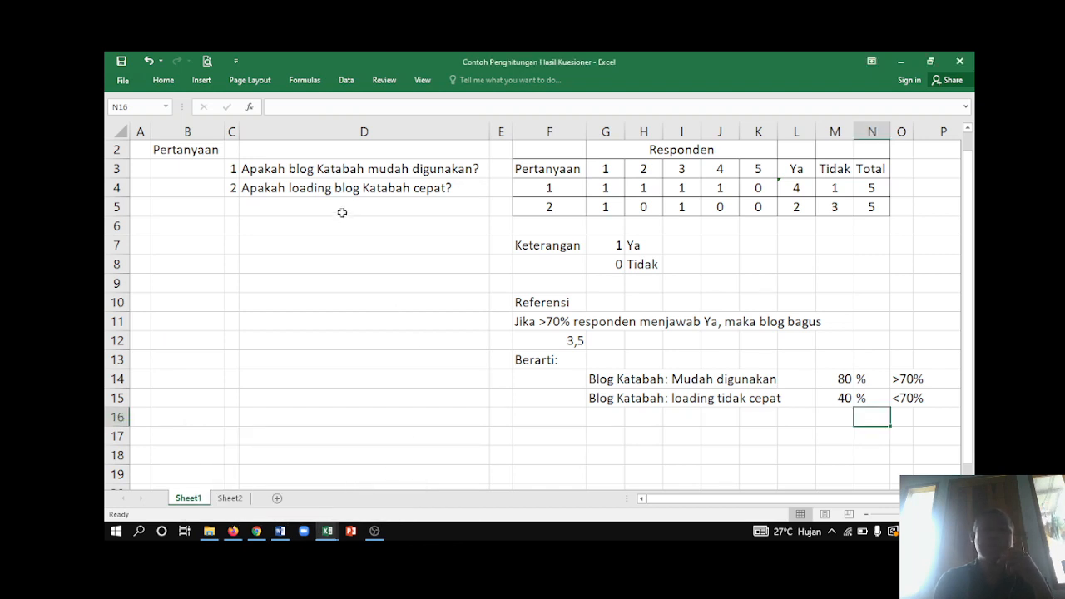
# - Examine the two questionnaire questions, the respondent answer table and the conclusions about the Katabah blog on Sheet1
pyautogui.click(326, 167)
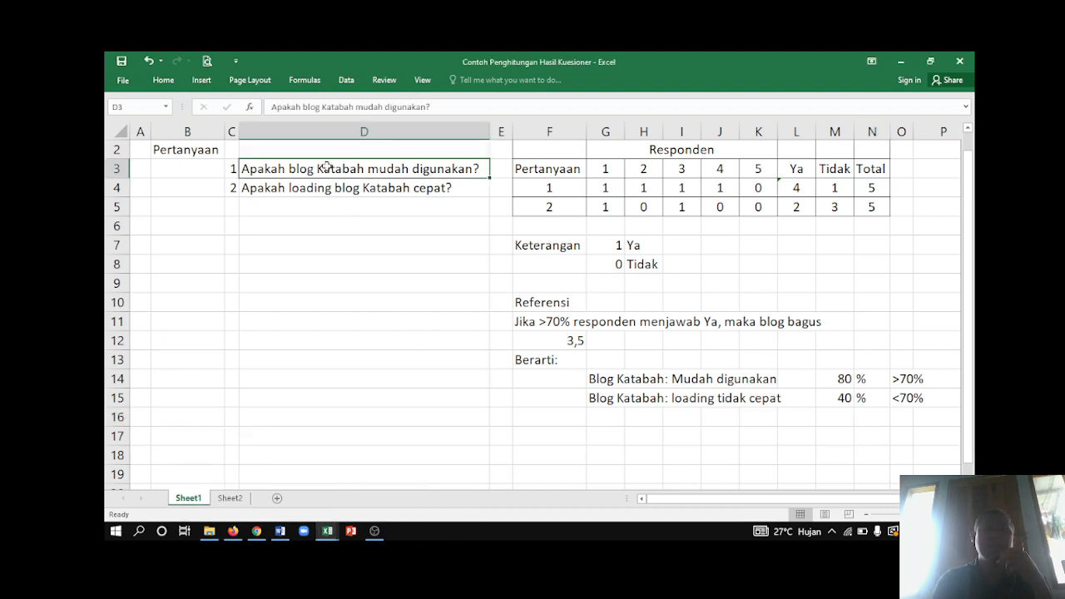
pyautogui.click(302, 189)
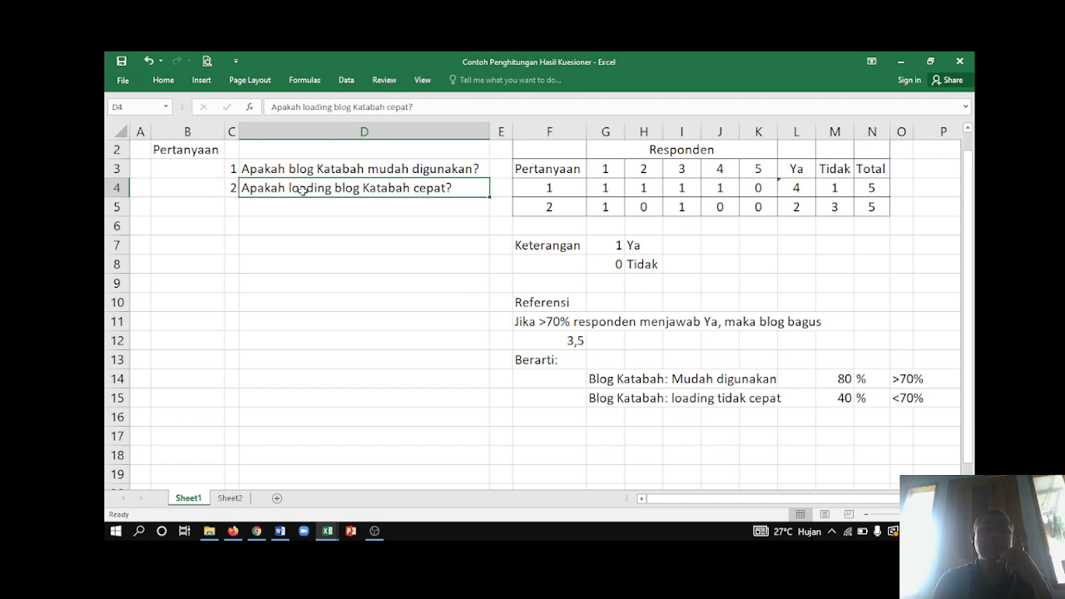
pyautogui.click(571, 165)
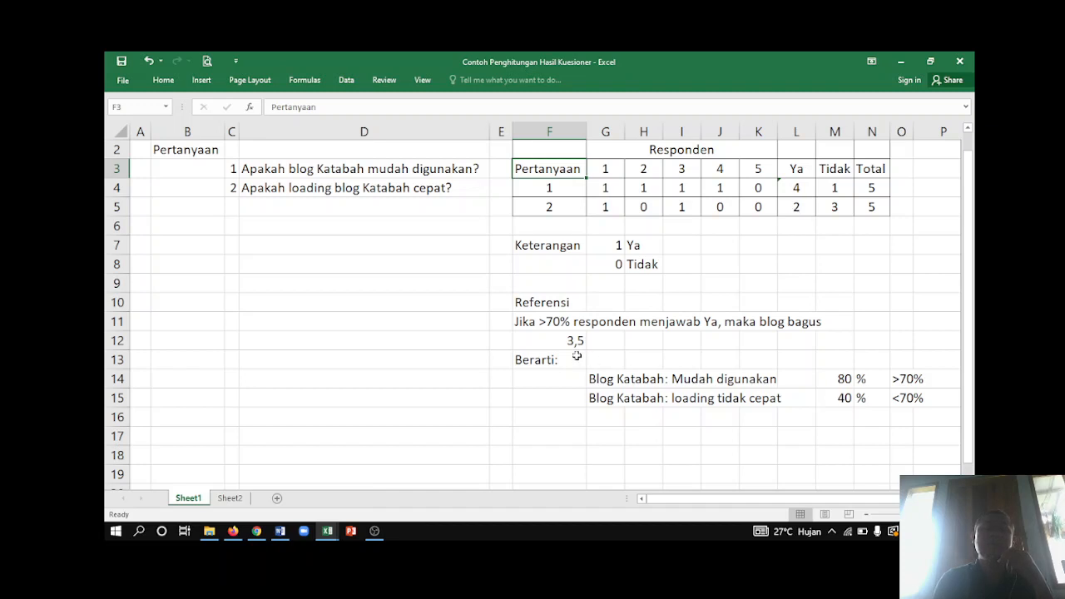
pyautogui.click(616, 380)
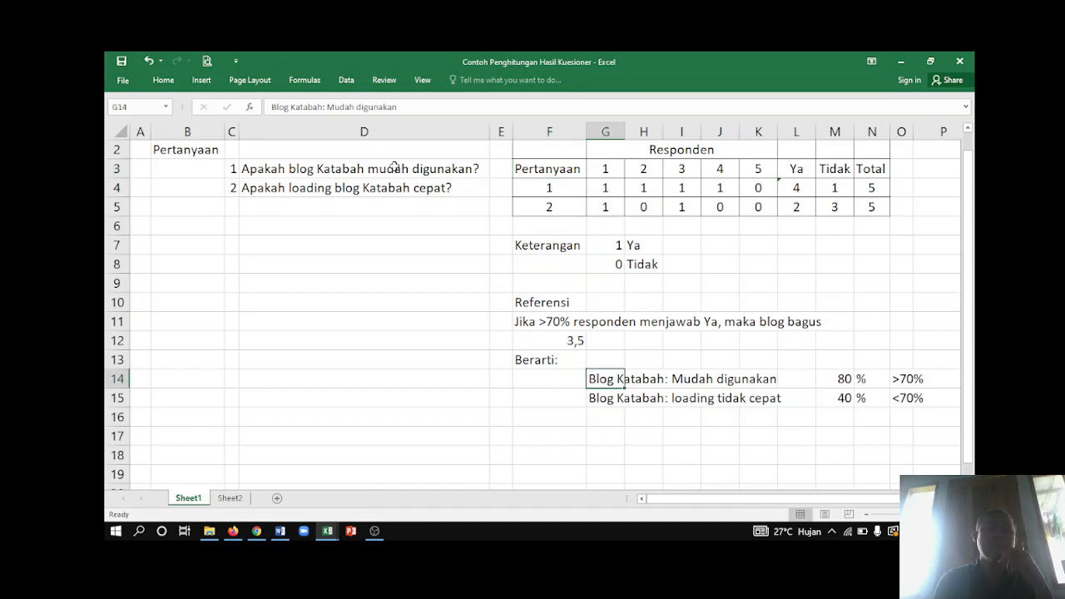
pyautogui.click(330, 173)
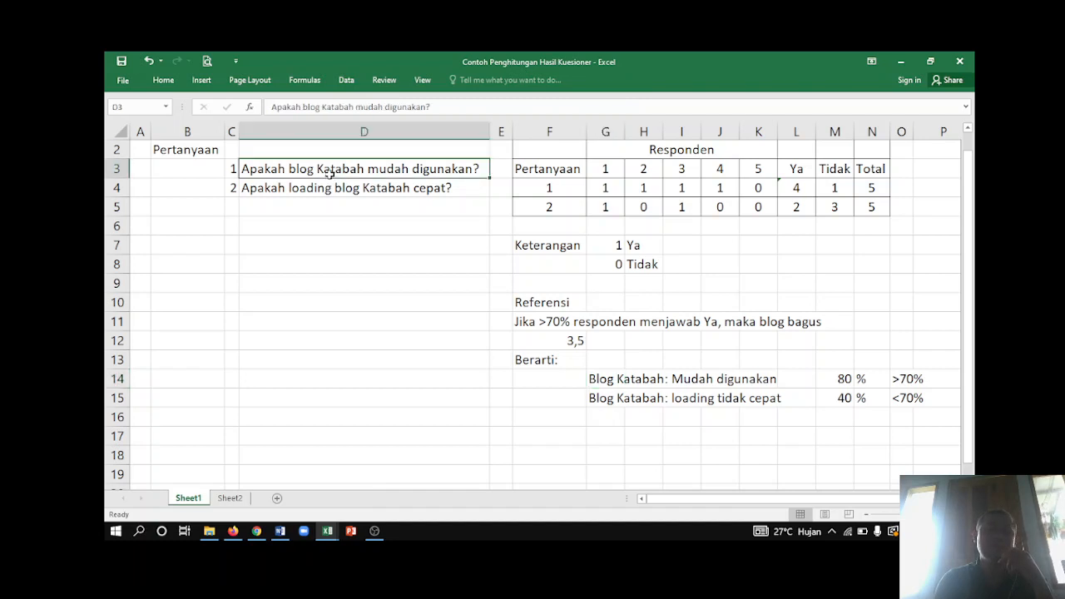
pyautogui.press('Down')
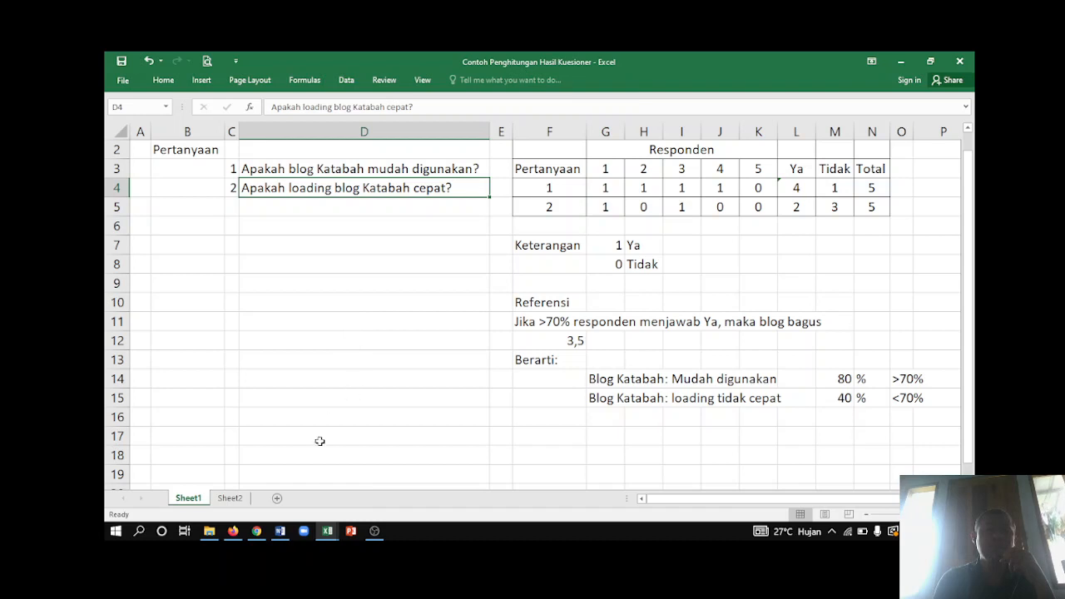
# - Switch to Chrome and locate Google Forms (Formulir) among the Google apps
pyautogui.moveTo(263, 533)
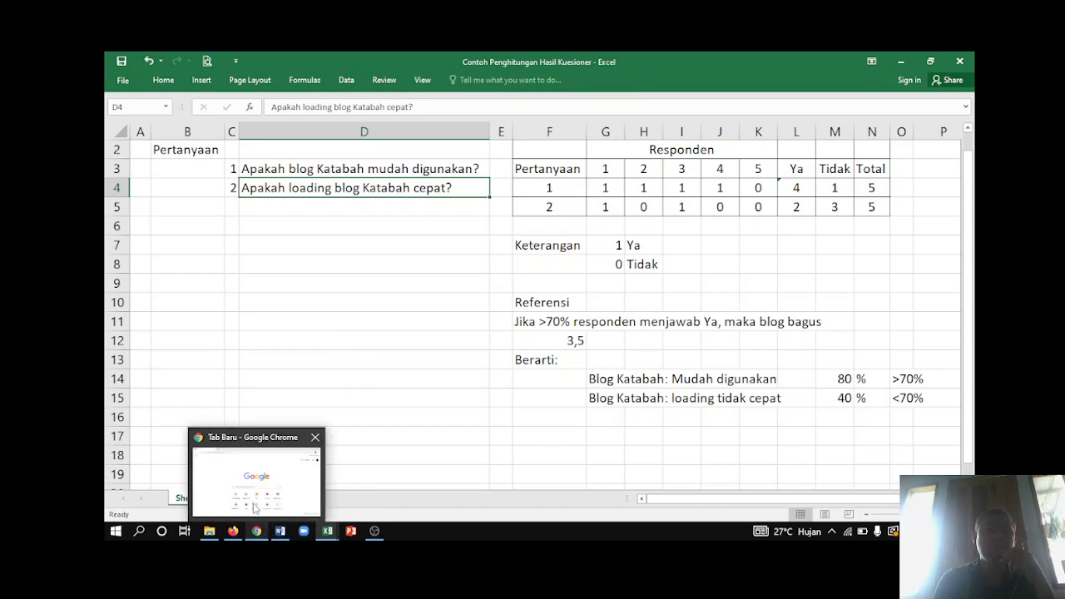
pyautogui.click(256, 507)
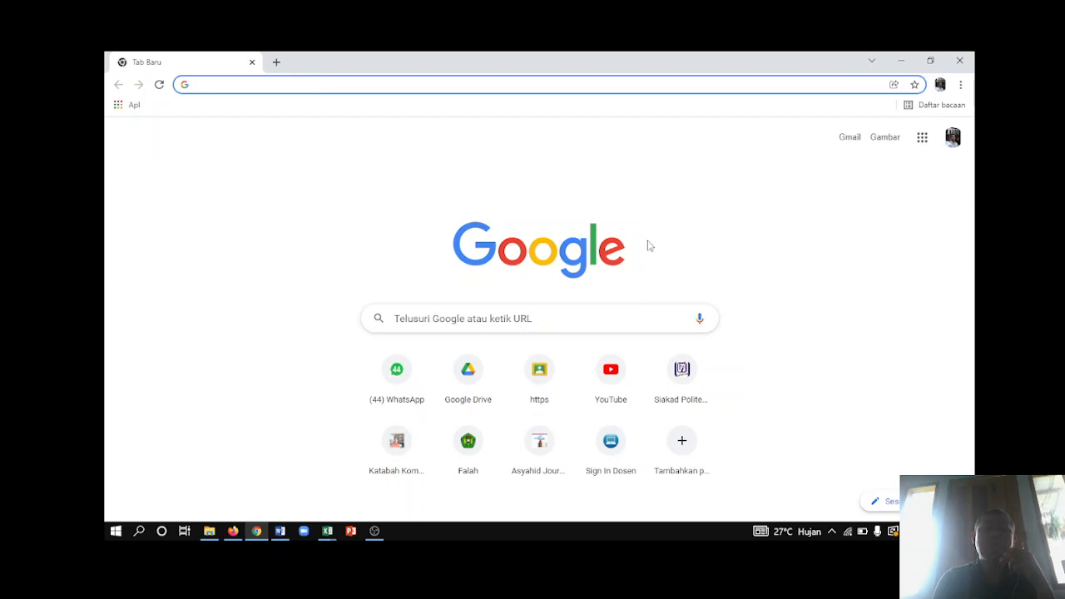
pyautogui.click(923, 142)
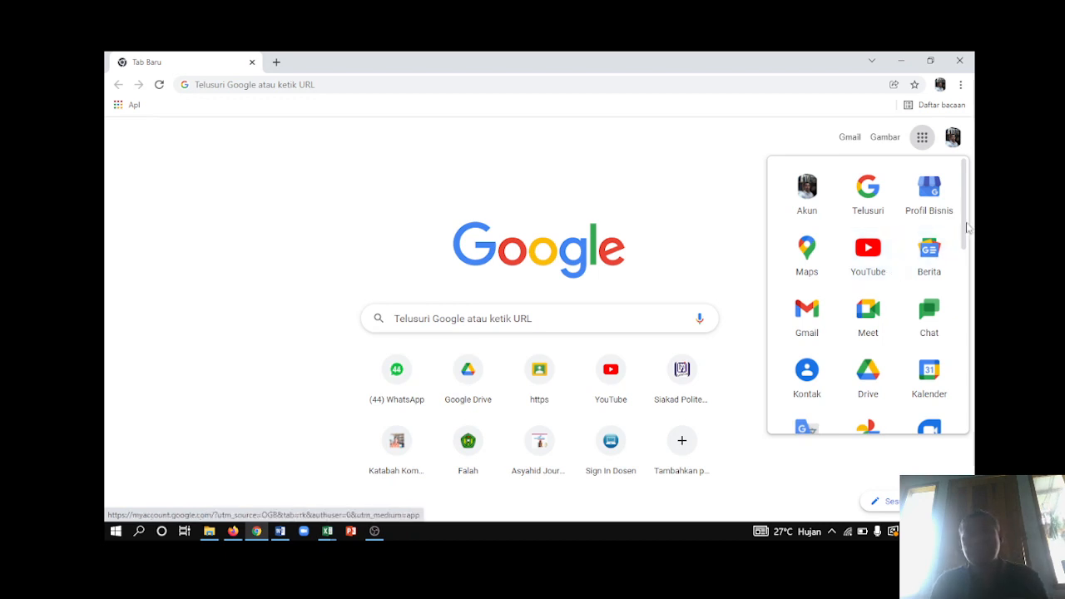
pyautogui.moveTo(965, 219); pyautogui.dragTo(960, 392)
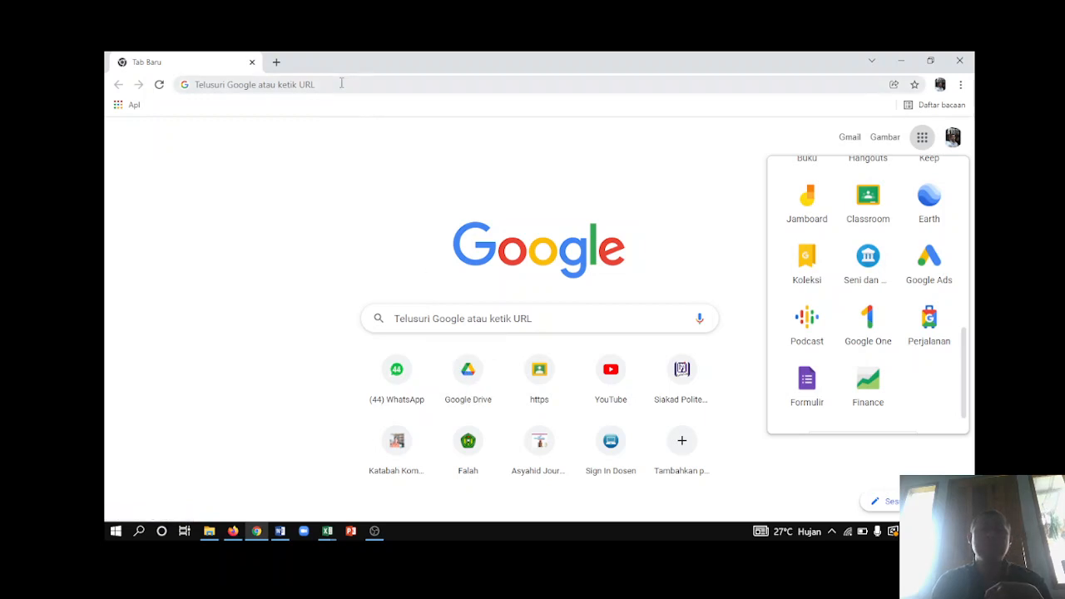
# - Open Google Drive at drive.google.com
pyautogui.click(342, 84)
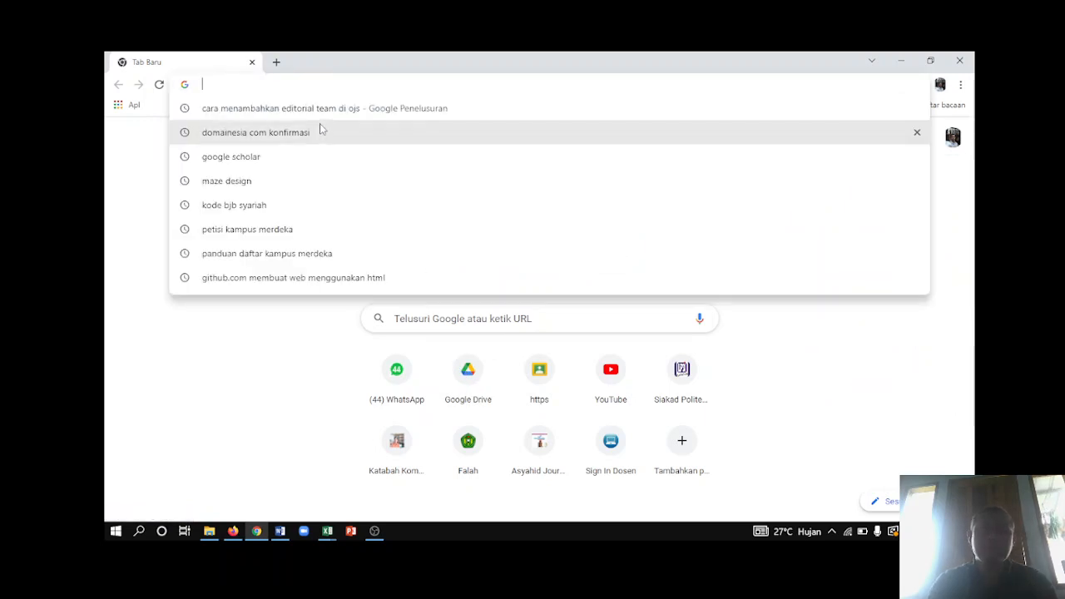
pyautogui.write('drive.google.com')
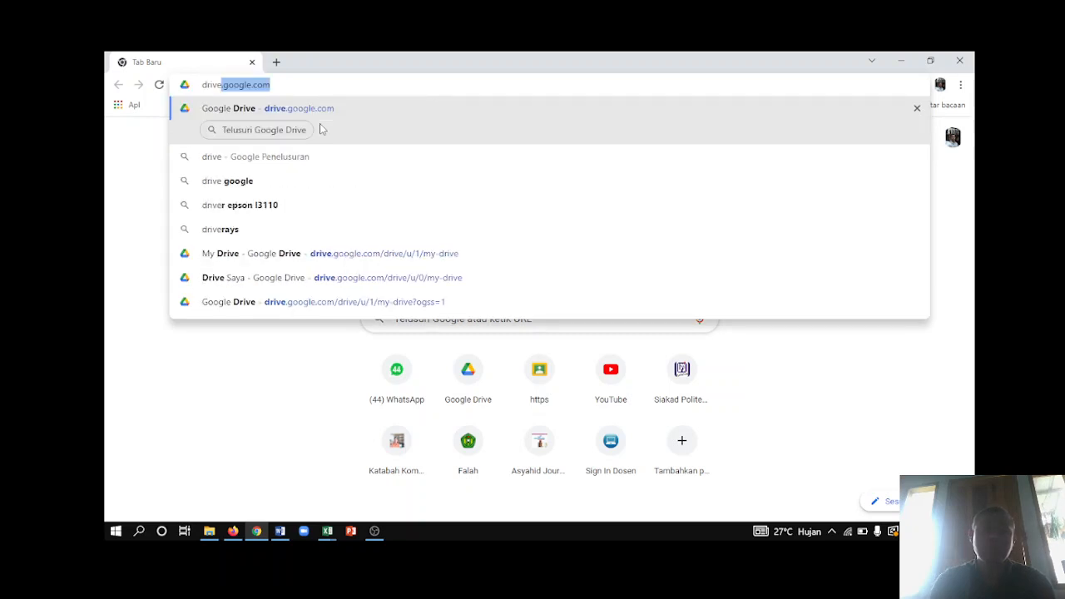
pyautogui.click(267, 102)
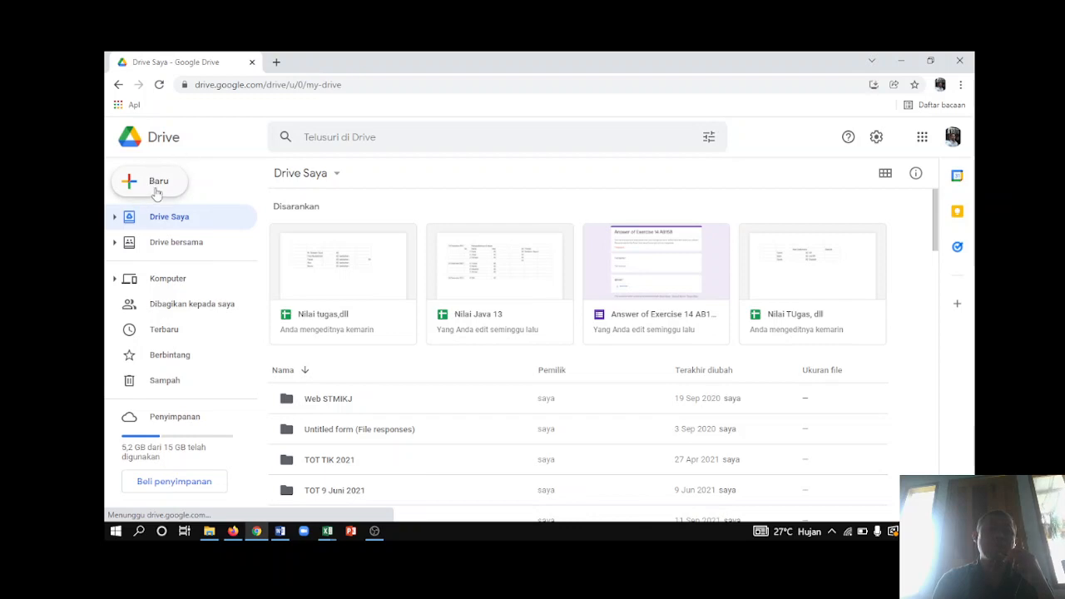
# - Locate Google Formulir among Drive's new file types and among the Google apps of a new browser tab
pyautogui.click(156, 193)
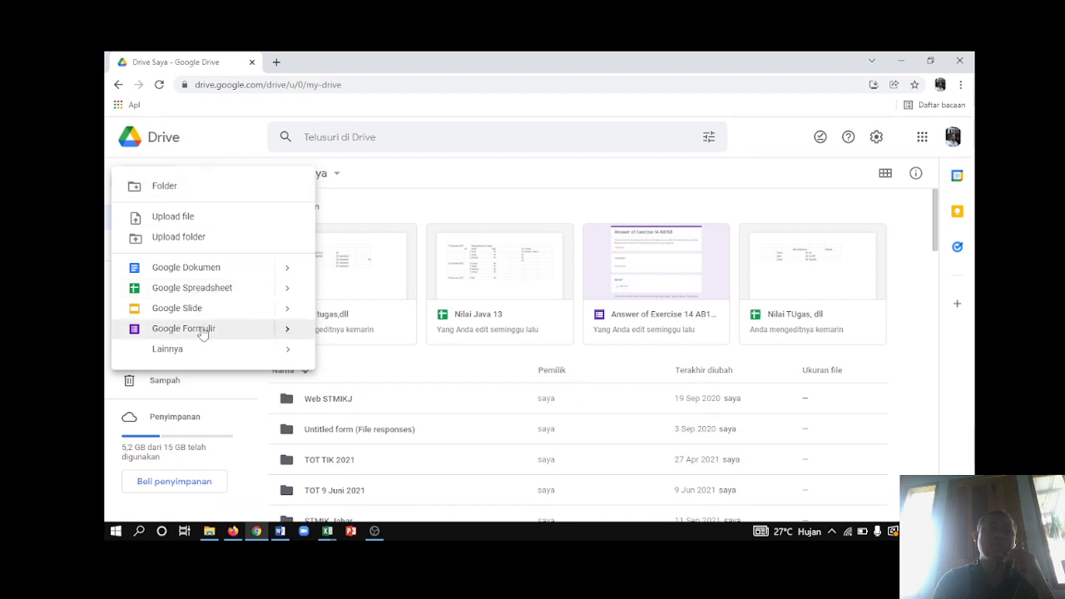
pyautogui.click(276, 63)
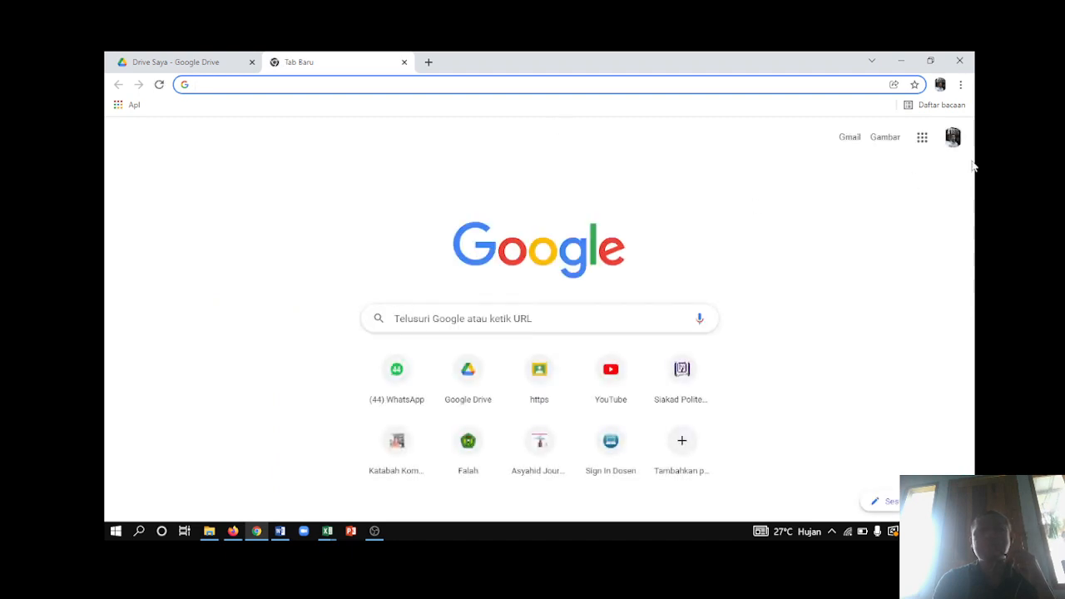
pyautogui.click(922, 138)
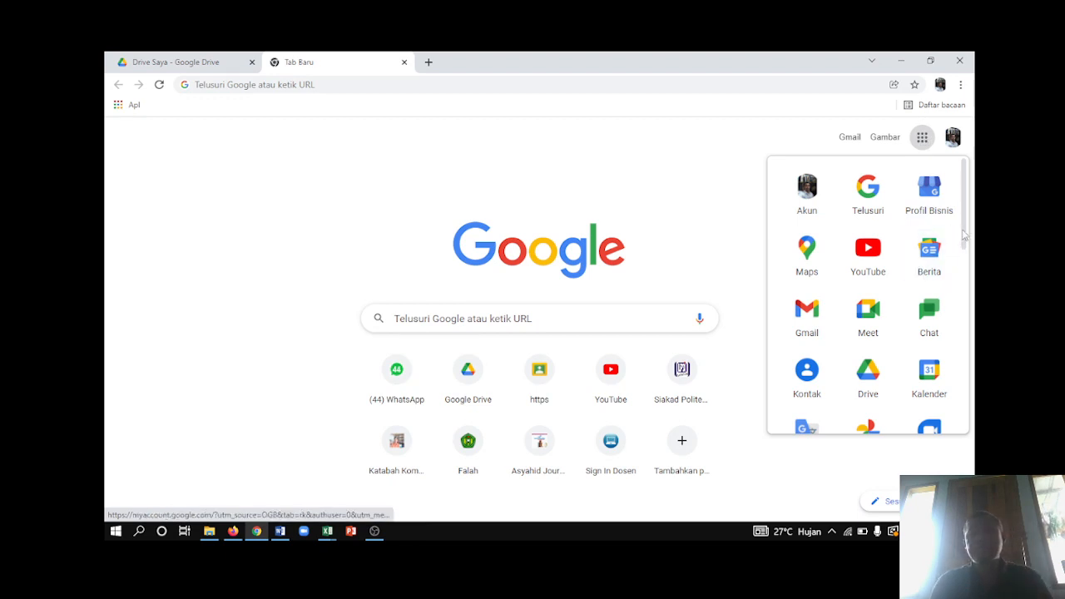
pyautogui.moveTo(964, 236); pyautogui.dragTo(963, 406)
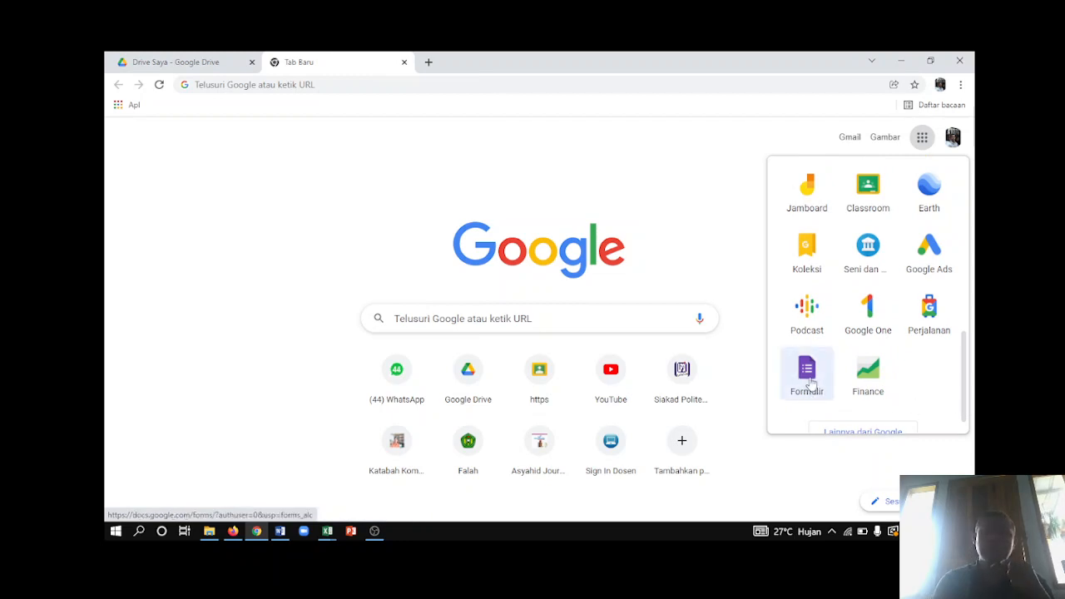
# - Return to Google Drive and create a new blank Google Form in Drive Saya
pyautogui.click(221, 56)
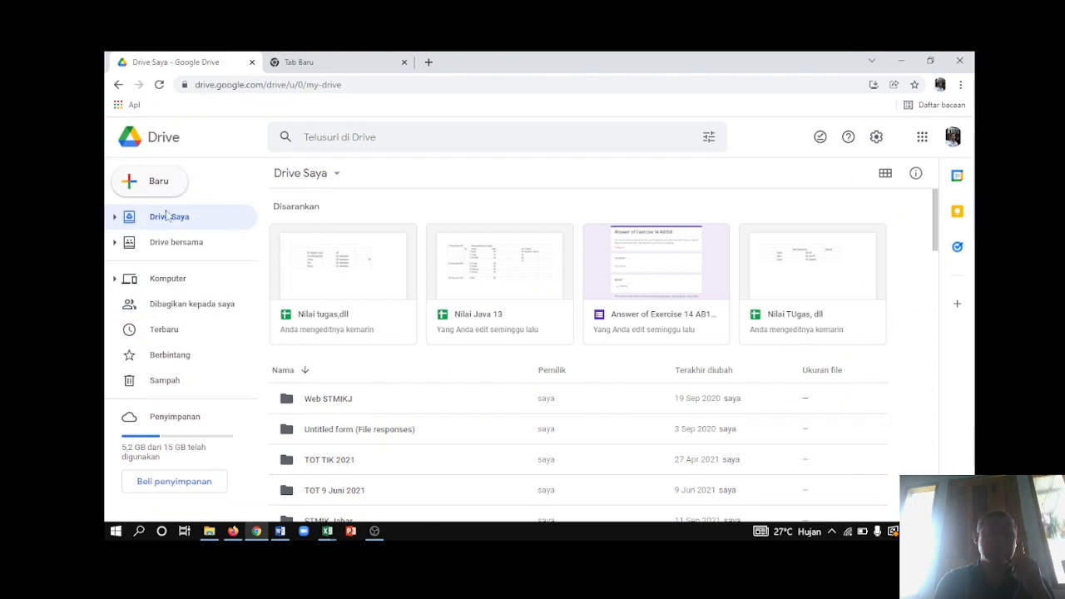
pyautogui.click(167, 189)
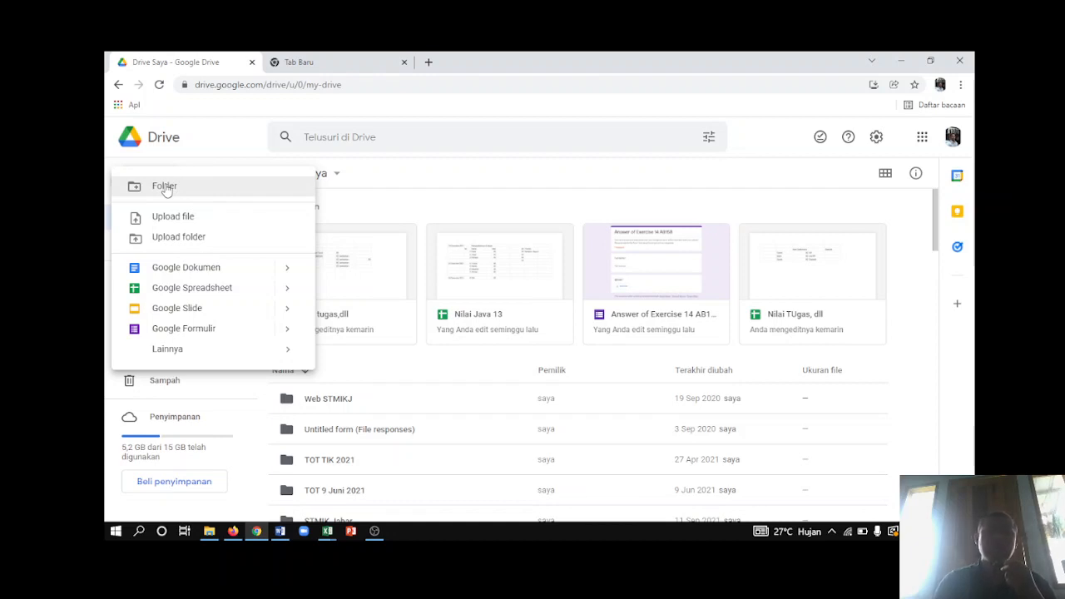
pyautogui.click(190, 331)
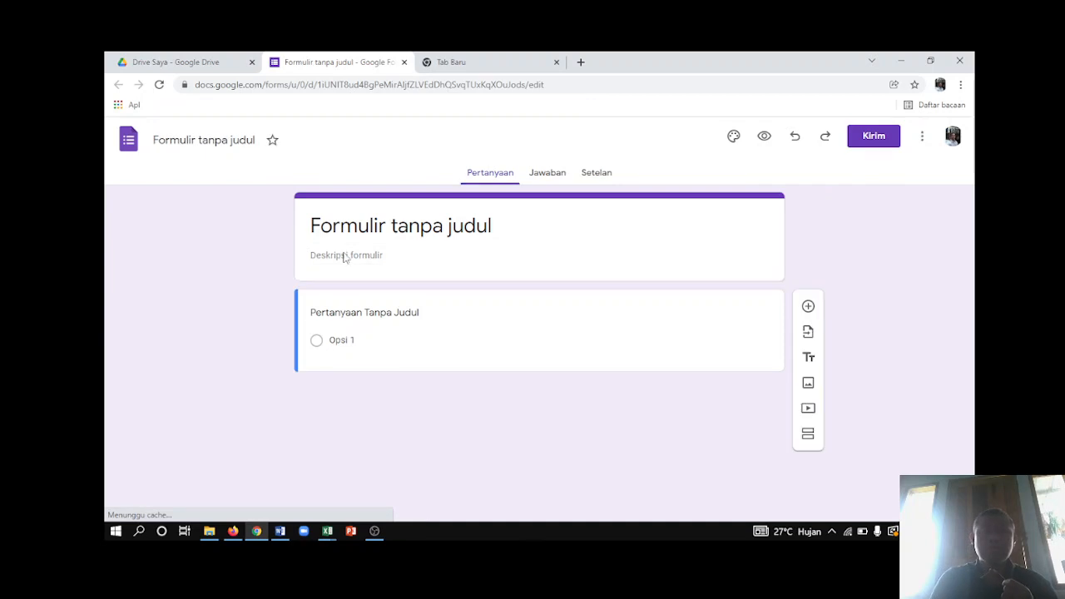
# - Set the form's title to "Survey Desain Blog Katabah.com"
pyautogui.click(374, 231)
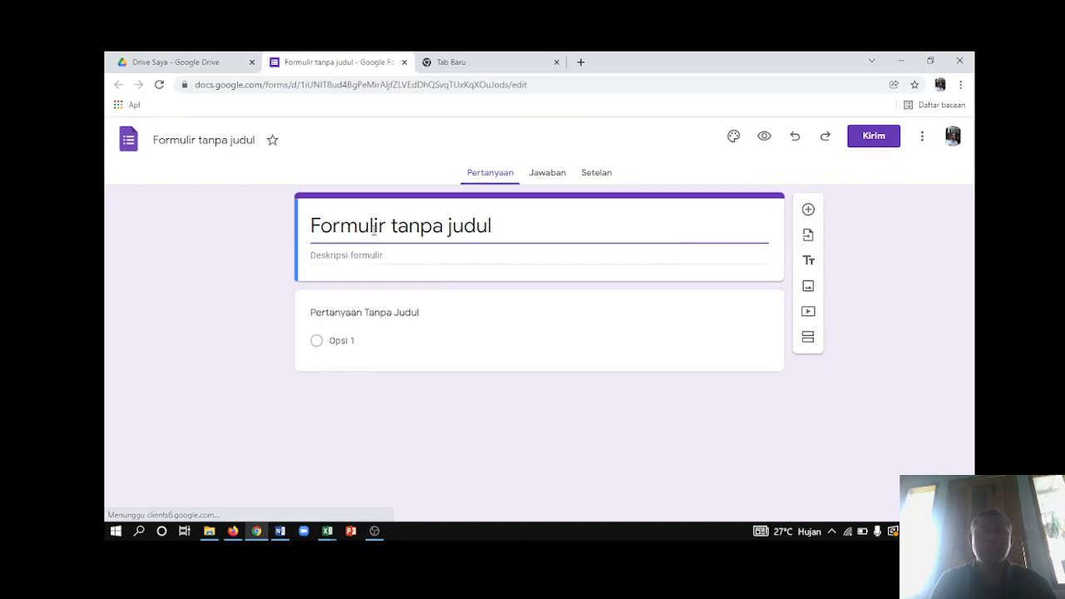
pyautogui.tripleClick(374, 231)
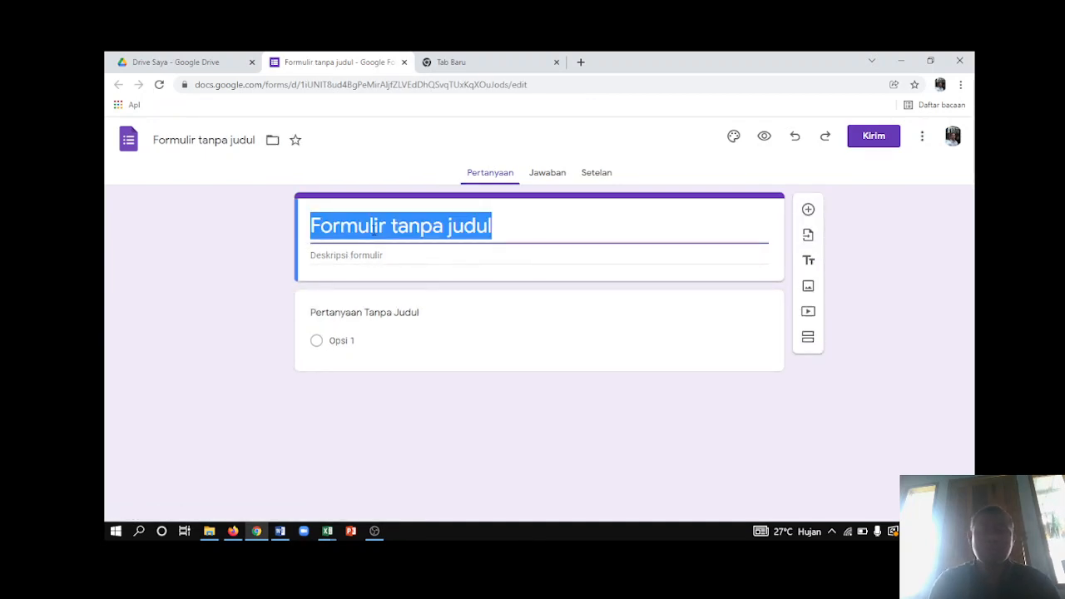
pyautogui.write('Survey')
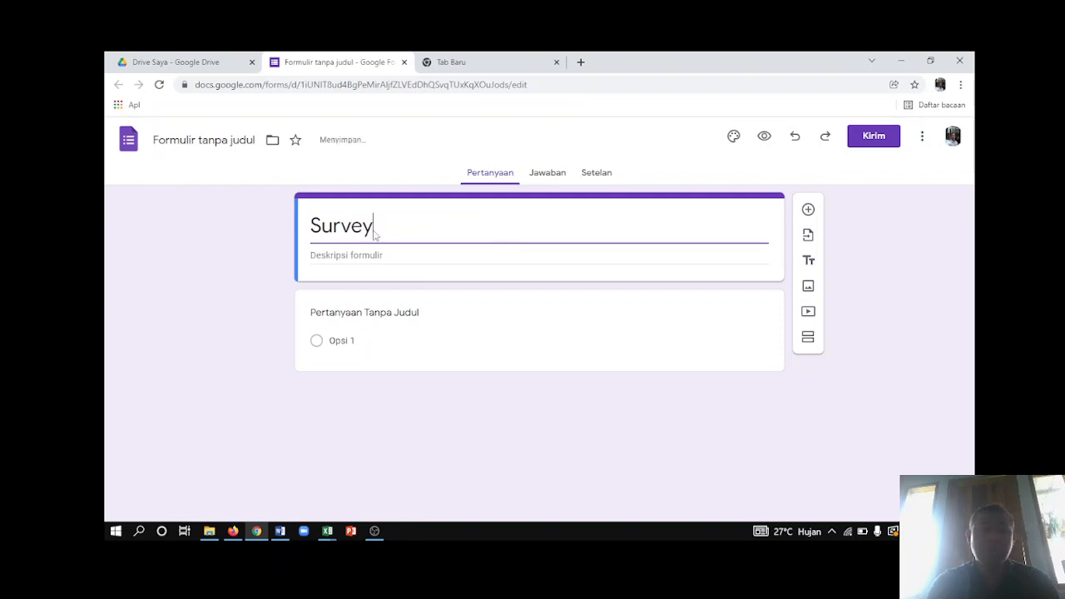
pyautogui.write(' Katab')
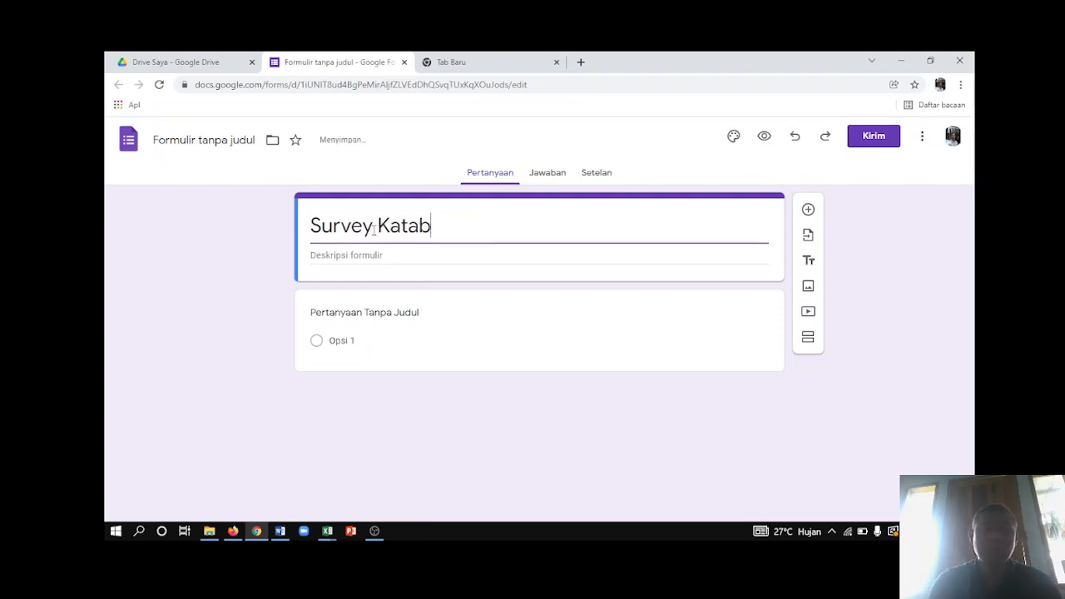
pyautogui.write('ah')
pyautogui.click(373, 231)
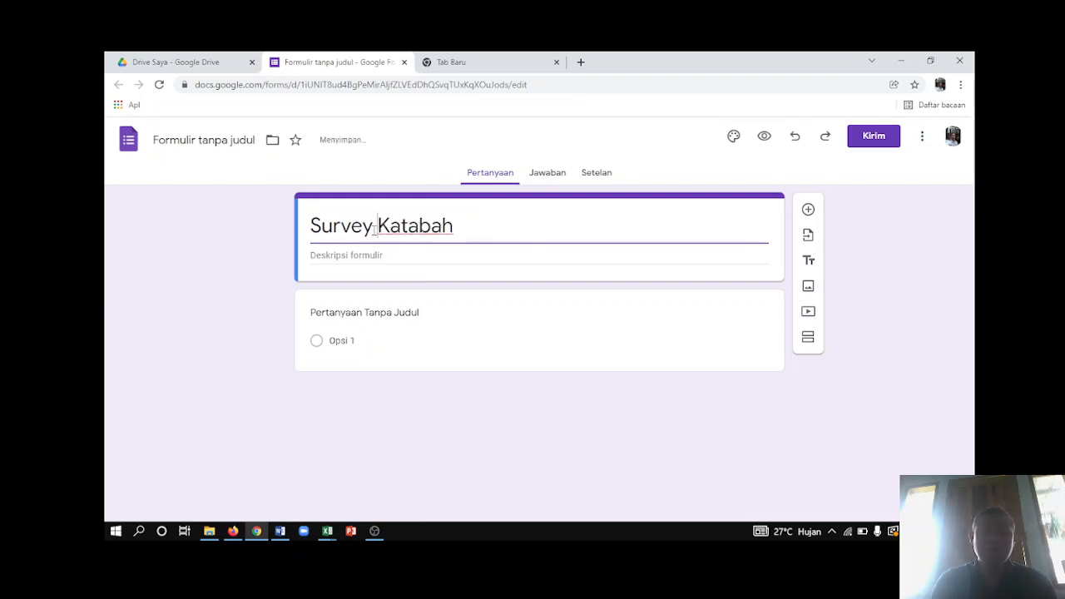
pyautogui.write('Desain ')
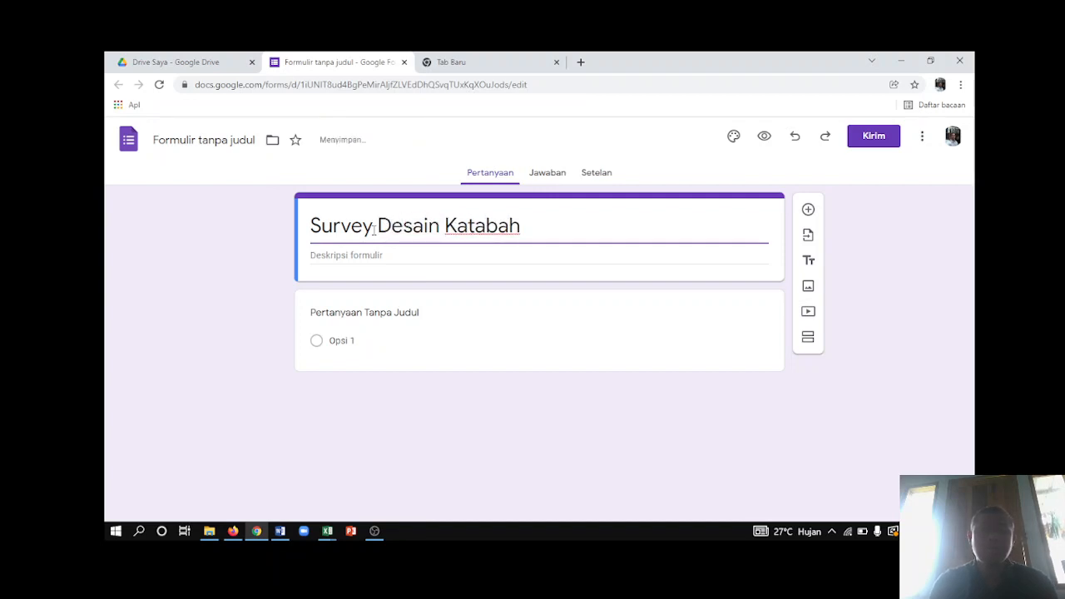
pyautogui.write('Blog')
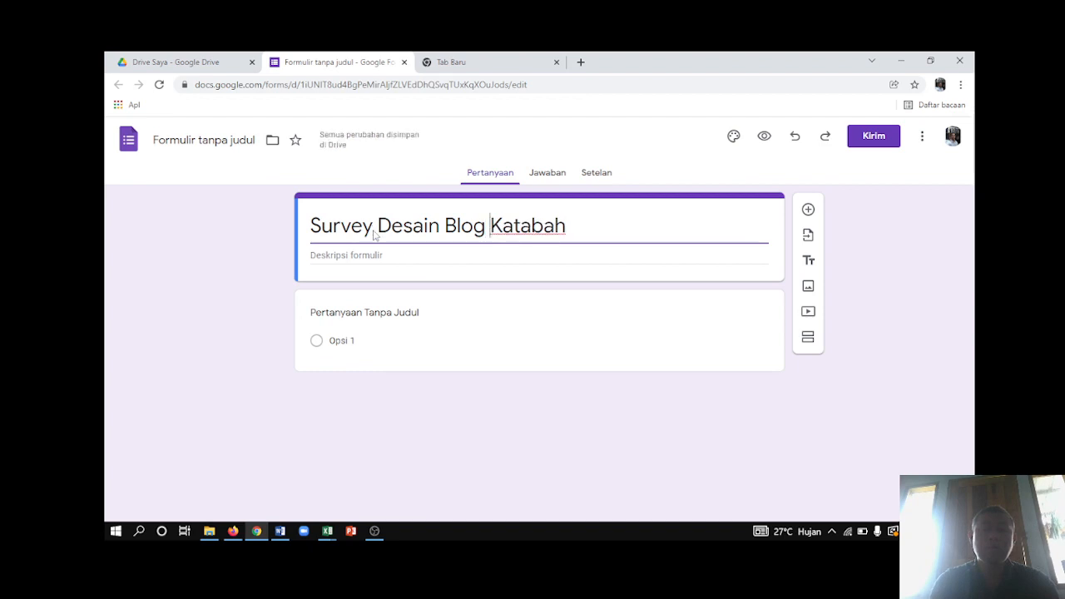
pyautogui.click(566, 218)
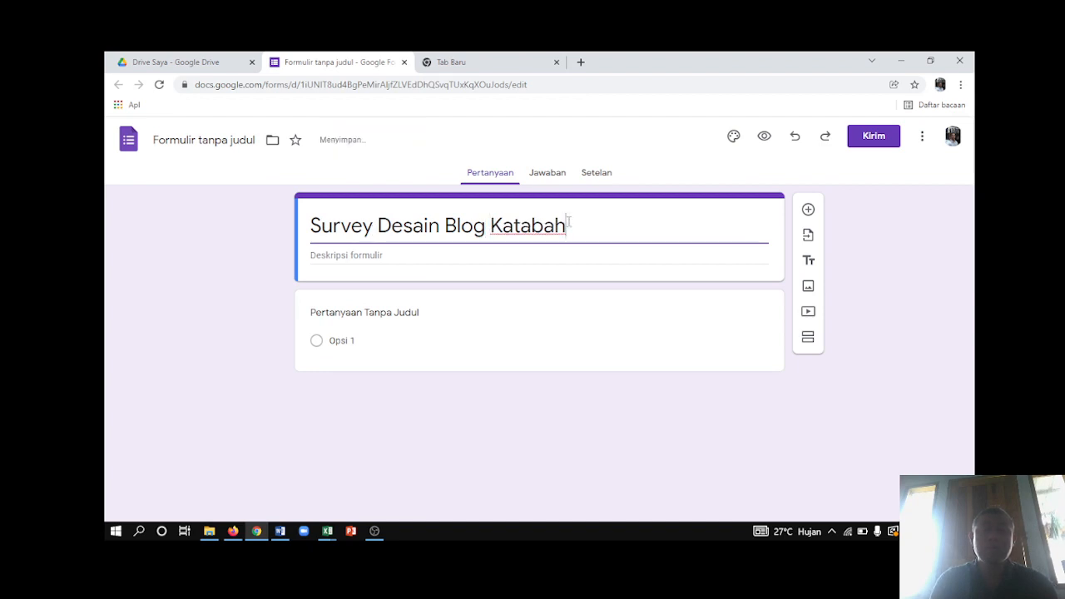
pyautogui.write('.com')
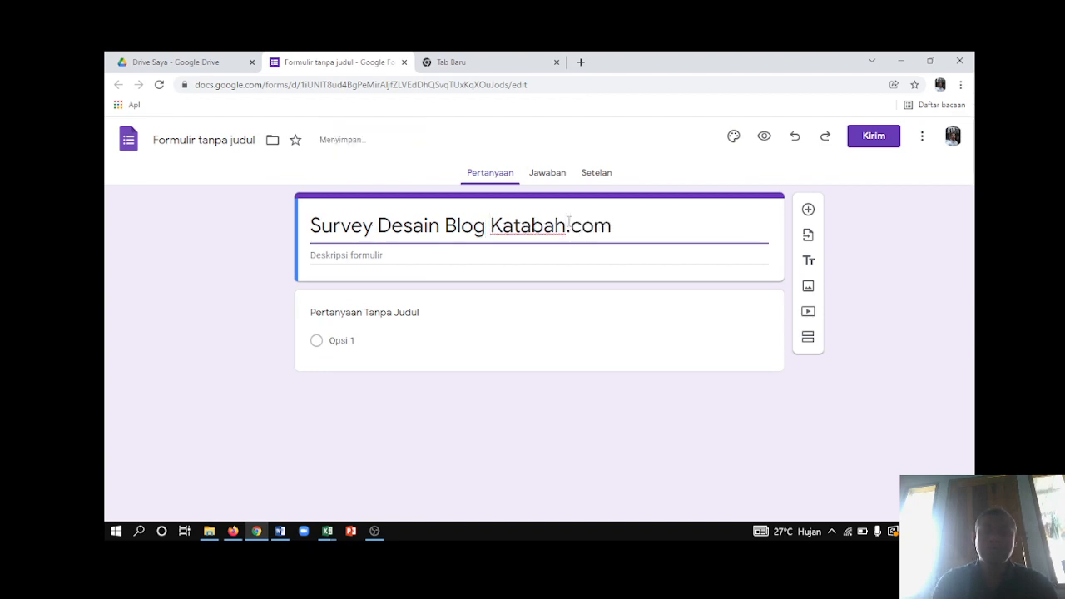
pyautogui.hotkey('ctrl', 'Left')
pyautogui.hotkey('ctrl', 'Left')
pyautogui.hotkey('ctrl', 'Left')
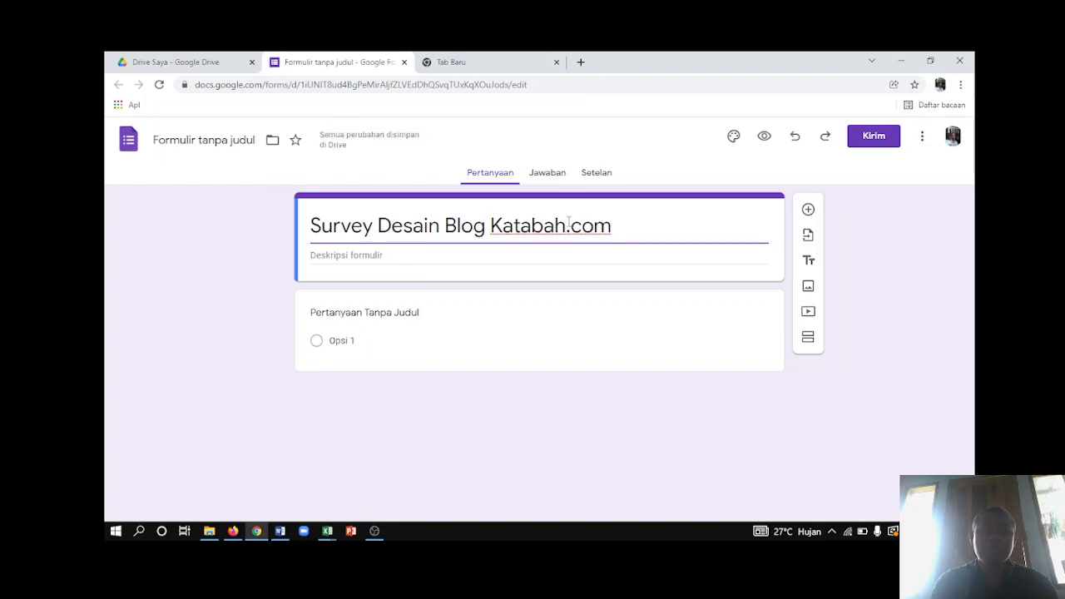
pyautogui.write('www.')
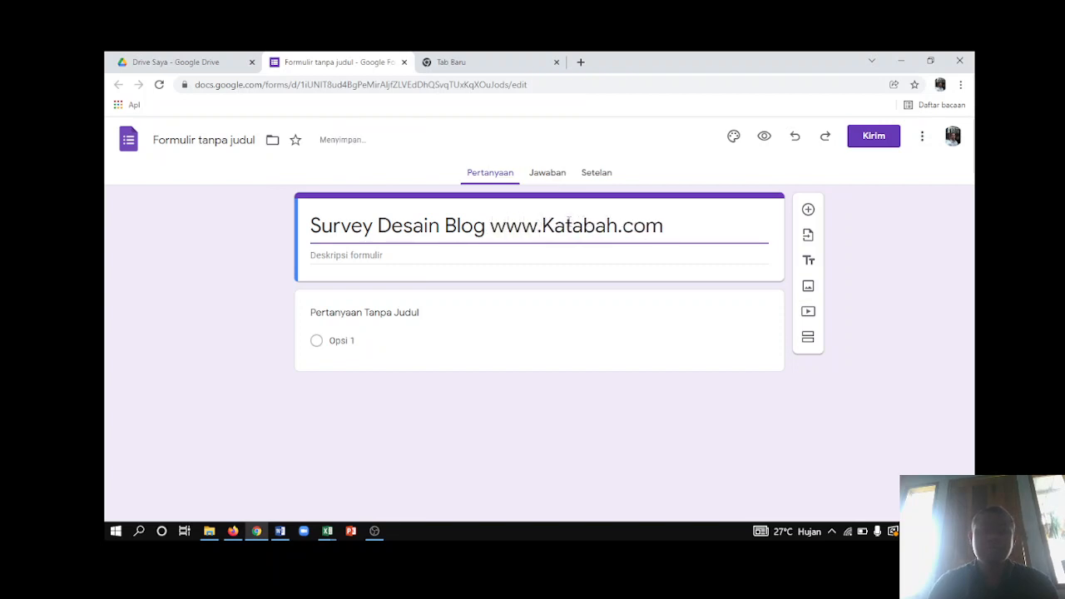
pyautogui.press('Delete')
pyautogui.write('w')
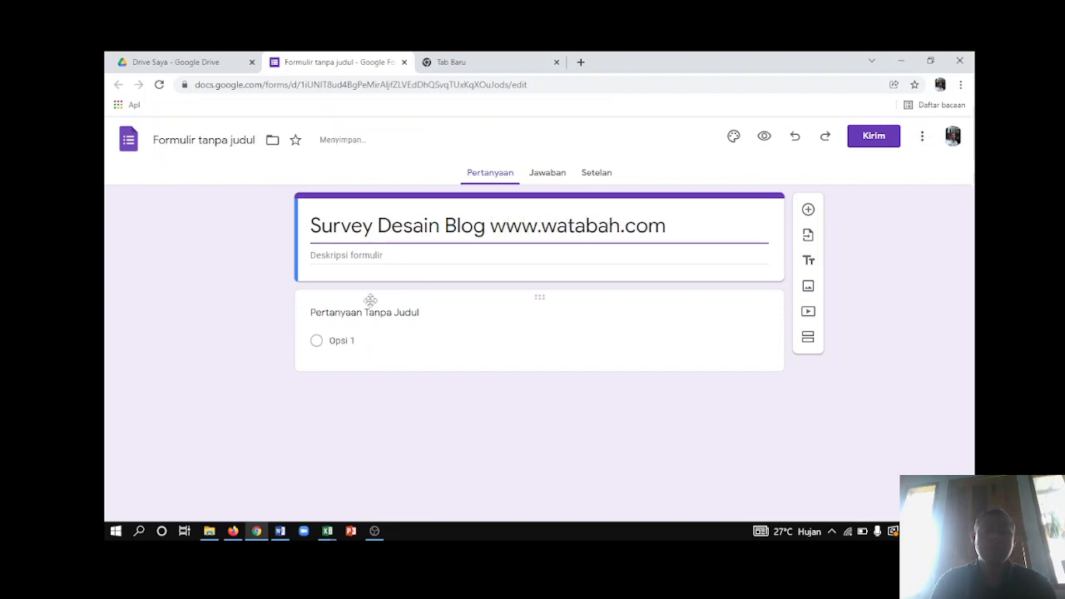
# - Set the form description to "Mohon diisi sesuai pengalaman Anda dan tidak akan berdampak negatif kepada Anda apapun jawabannya!"
pyautogui.click(377, 256)
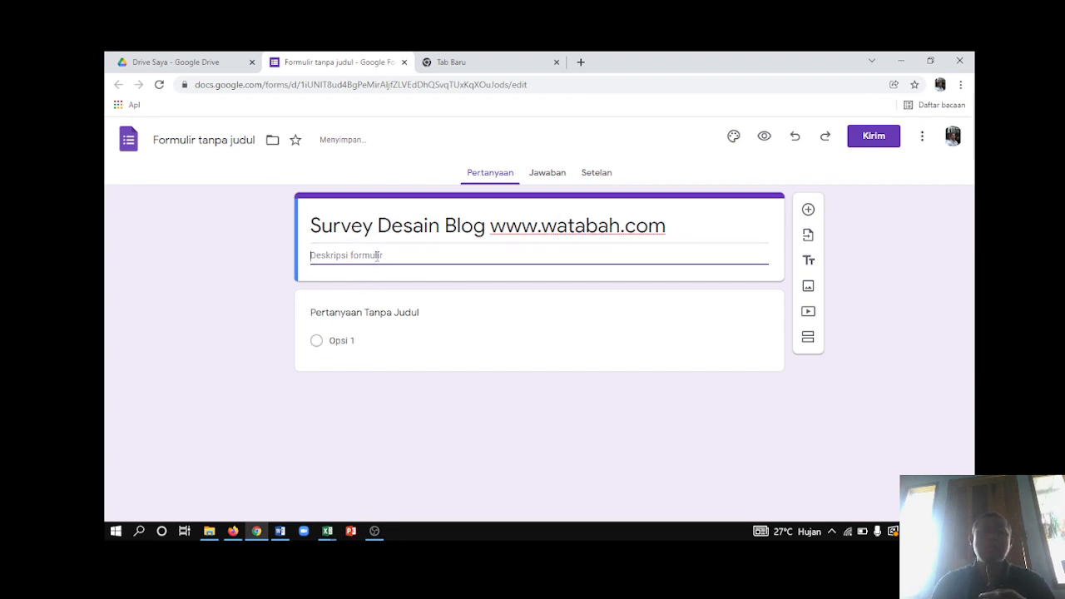
pyautogui.write('Mohon')
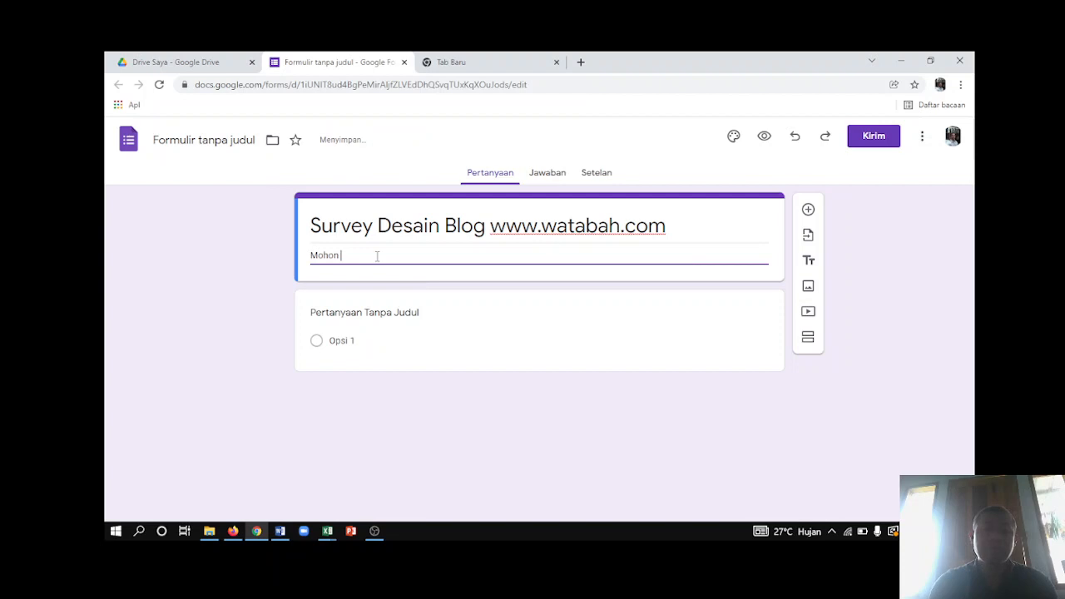
pyautogui.press('BackSpace')
pyautogui.press('BackSpace')
pyautogui.press('BackSpace')
pyautogui.press('BackSpace')
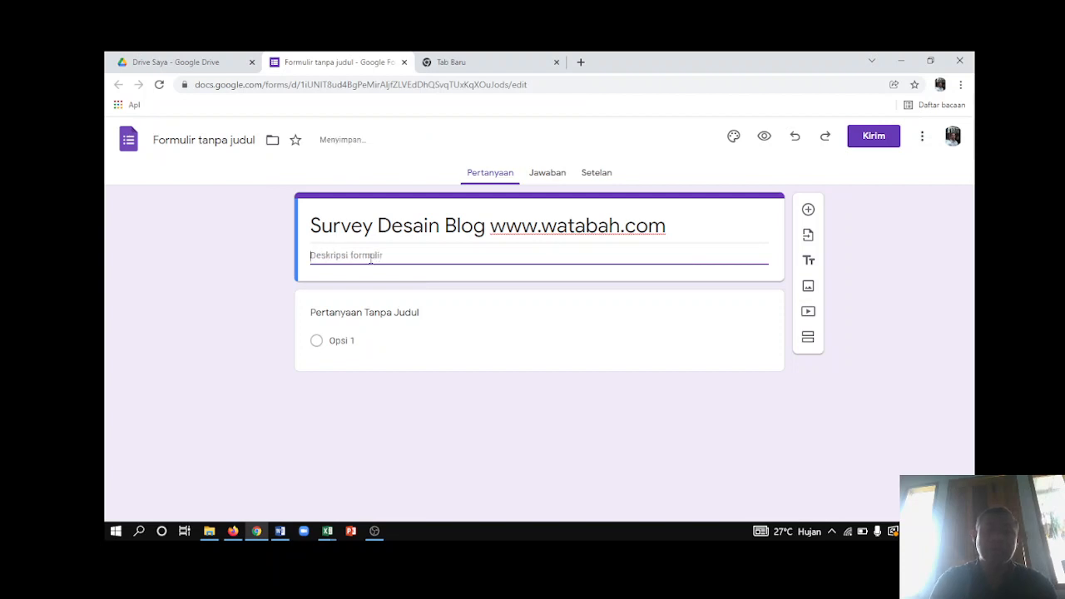
pyautogui.write('Moho')
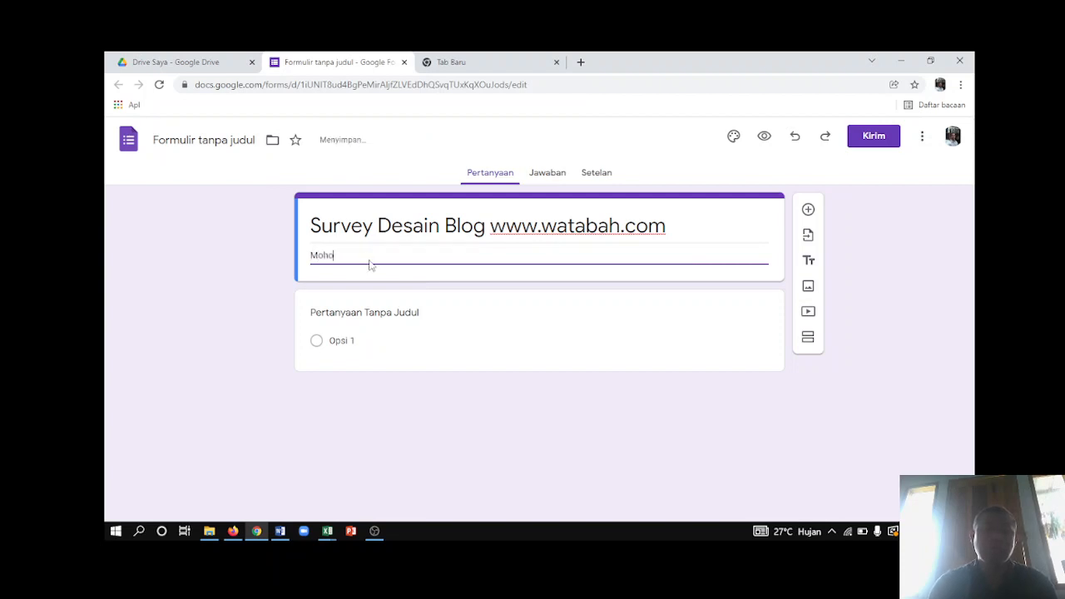
pyautogui.write('n diisi sesuai pengalaman Anda')
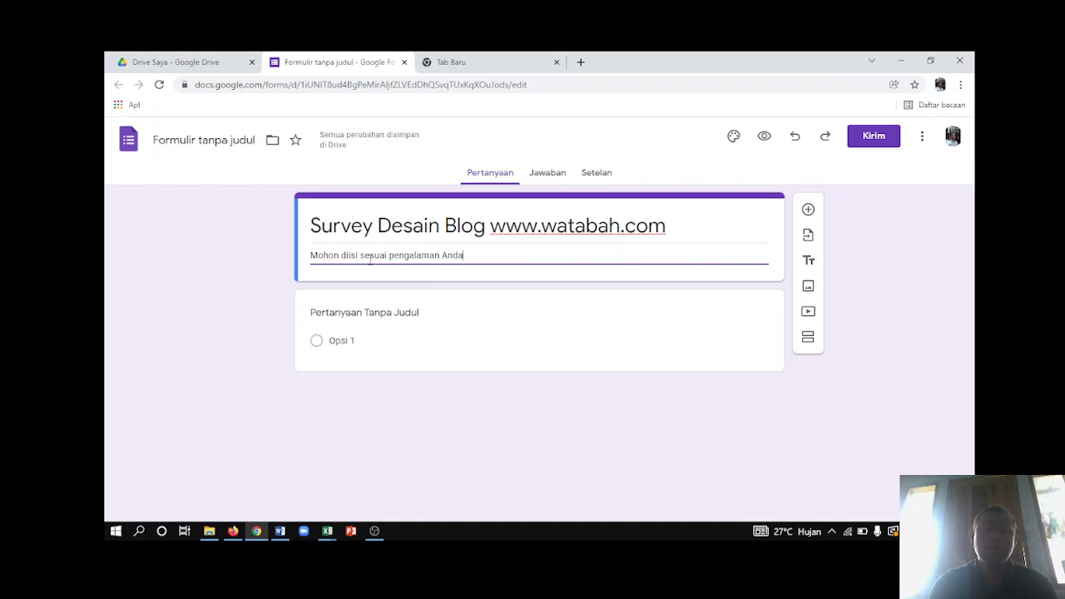
pyautogui.write(' dan')
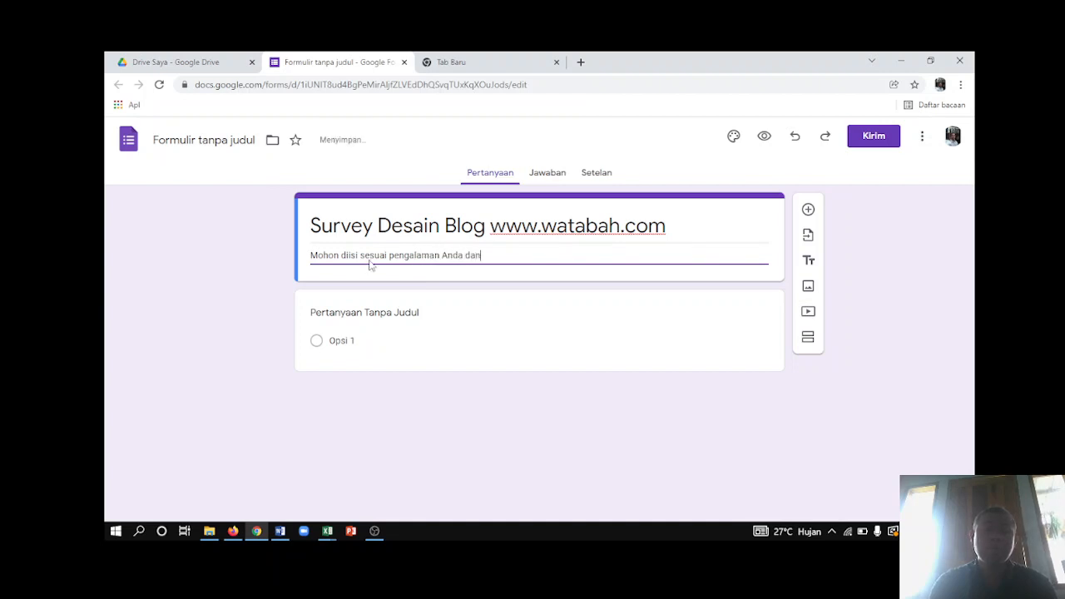
pyautogui.write(' tidak ak')
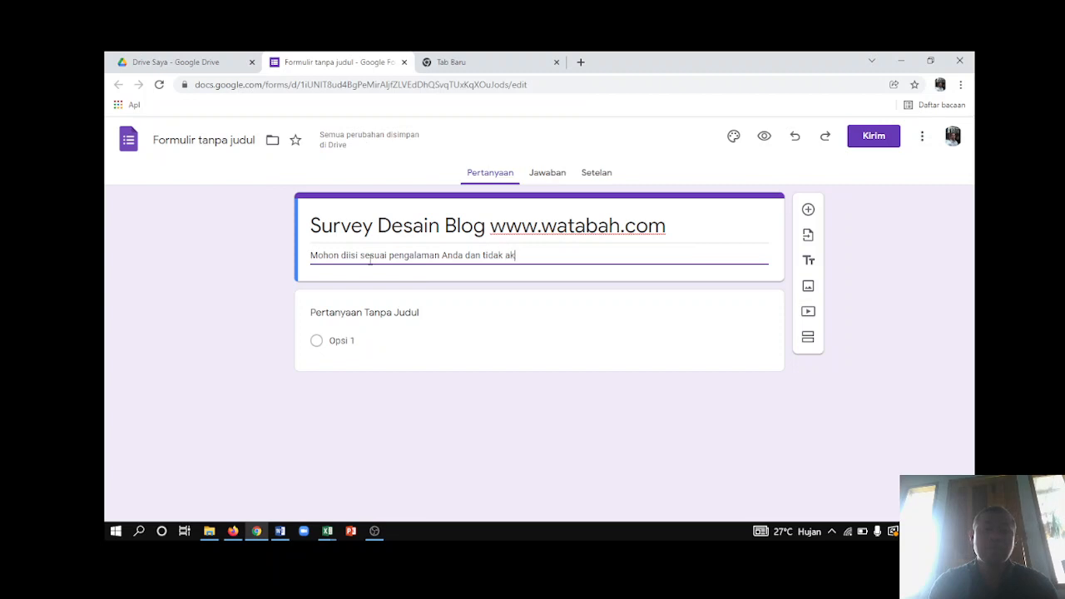
pyautogui.write('an berdampak negatif')
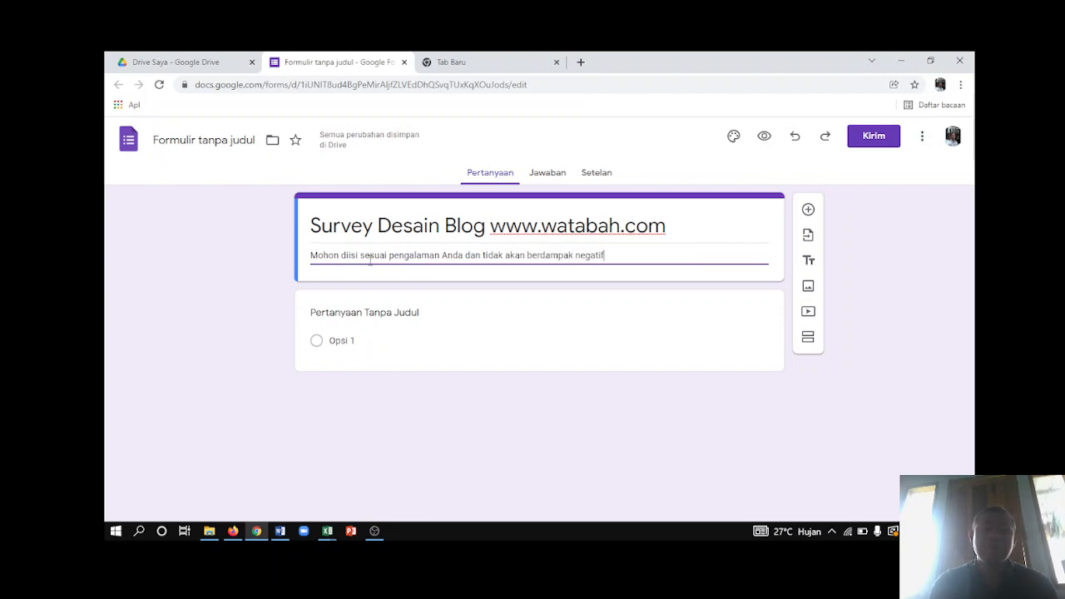
pyautogui.write(' kepada Anda ')
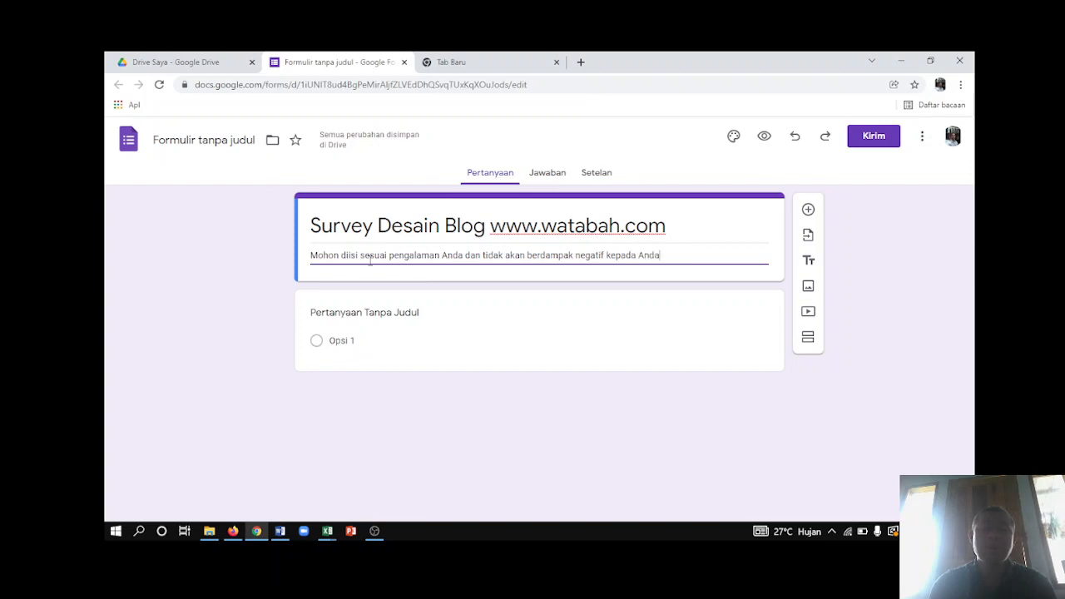
pyautogui.write('apapun')
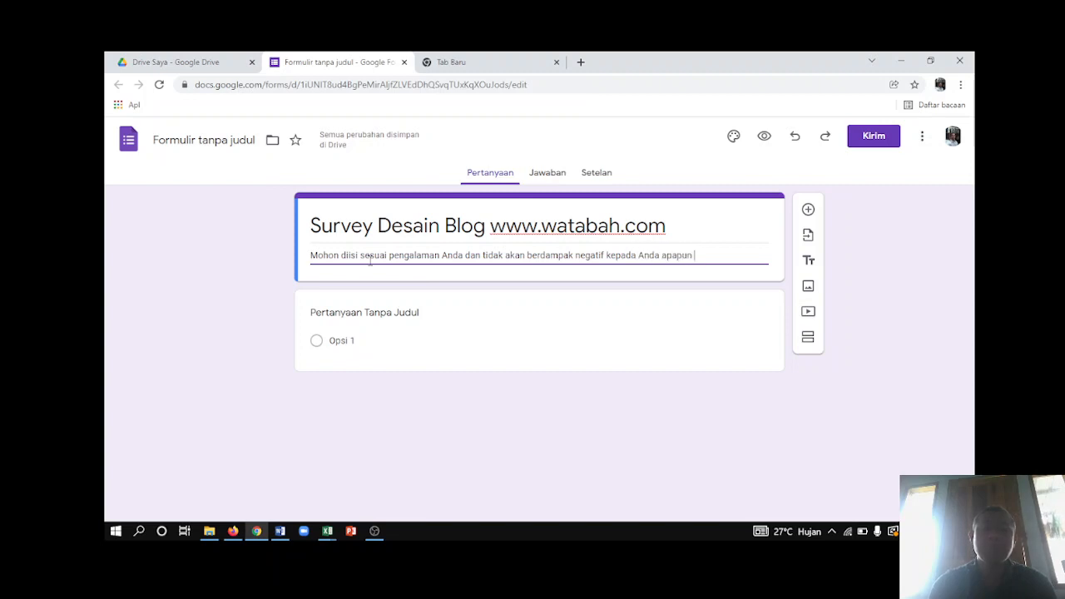
pyautogui.write(' jawaba')
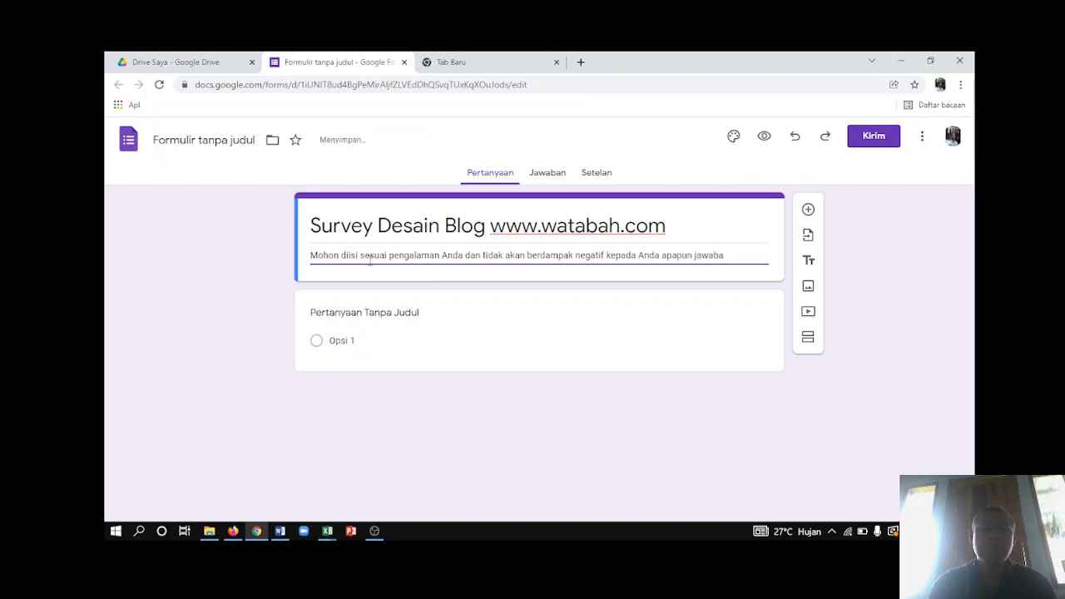
pyautogui.write('nnya!')
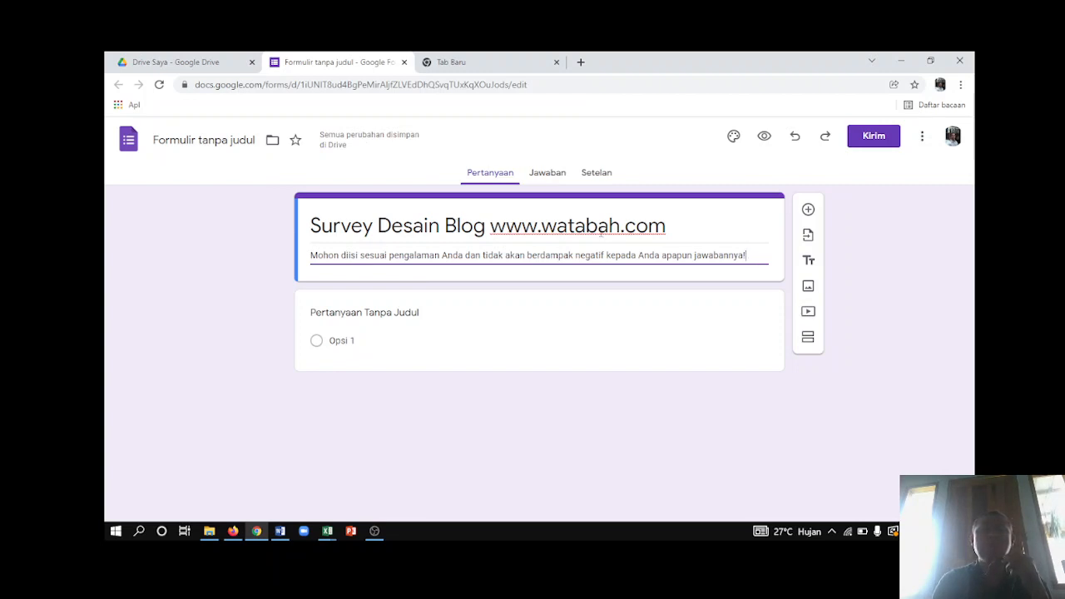
pyautogui.click(553, 223)
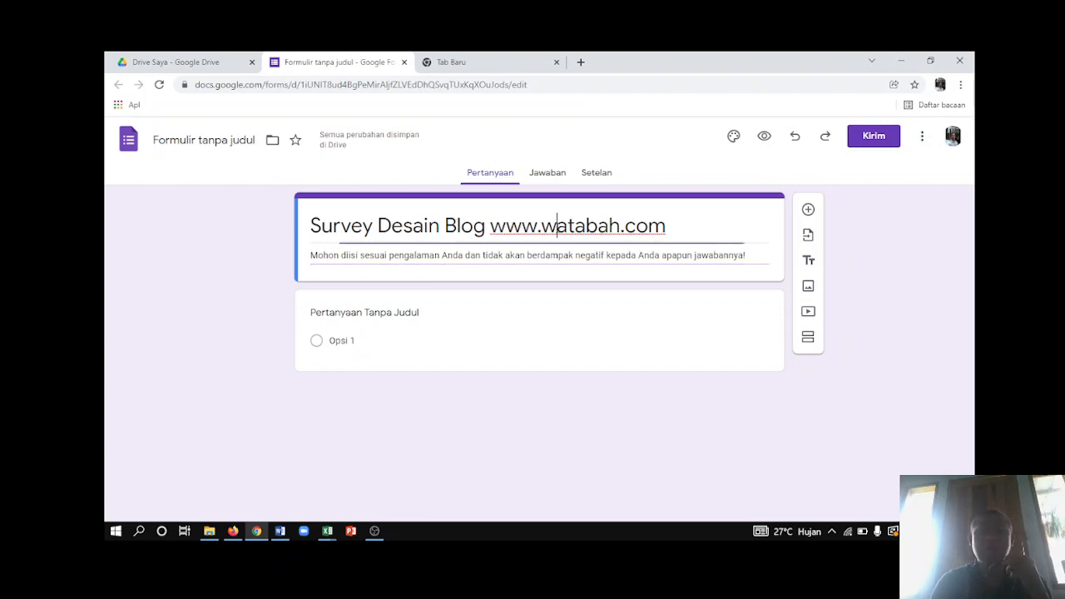
pyautogui.press('BackSpace')
pyautogui.write('k')
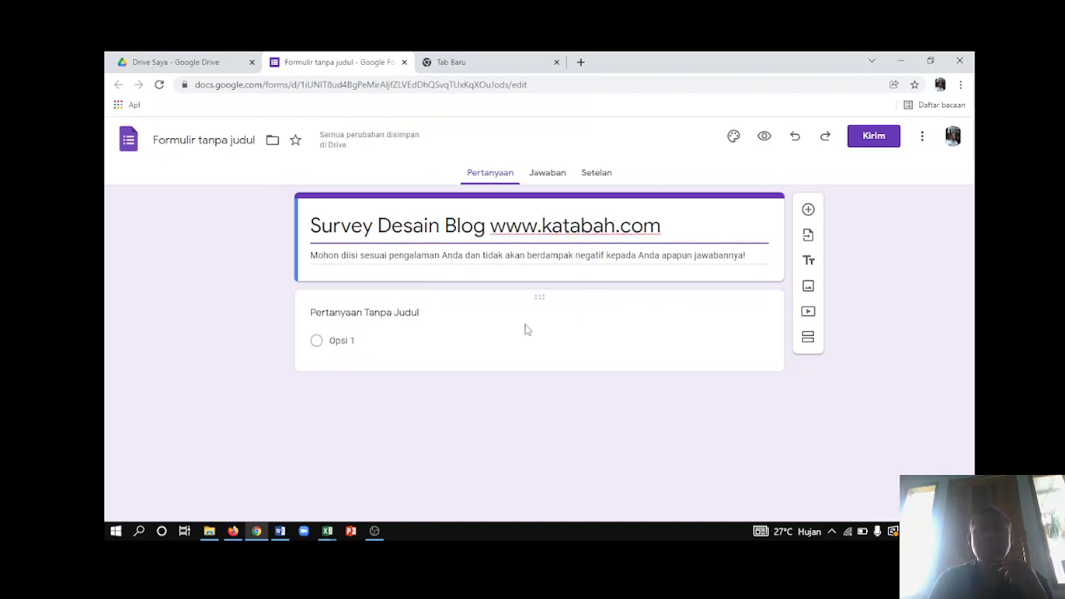
# - Insert the blog design image whose name ends in "1-D" from the Downloads folder between the form header and the first question
pyautogui.click(434, 314)
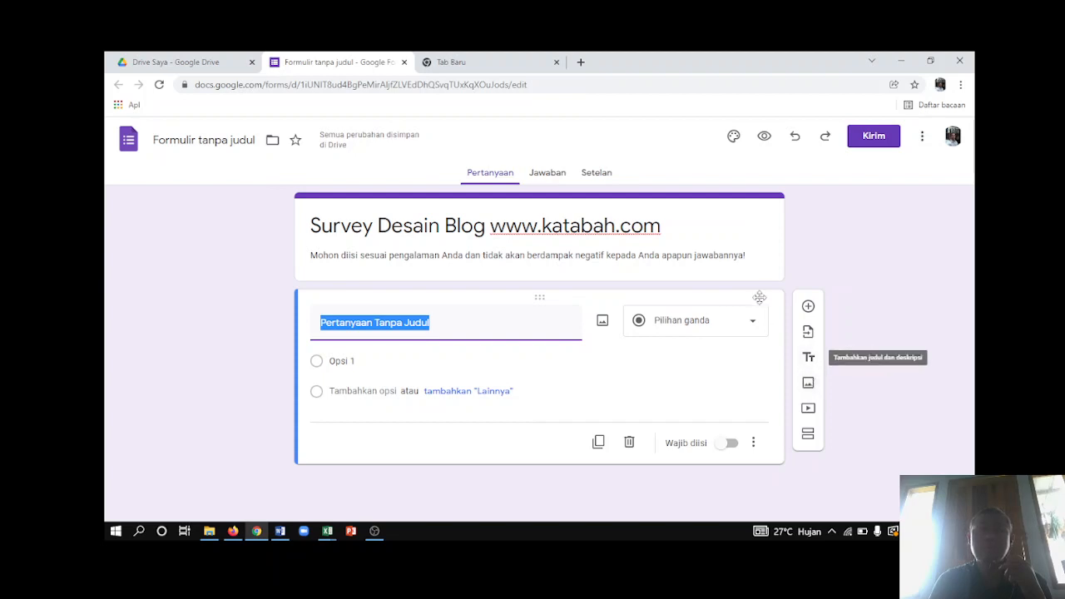
pyautogui.click(749, 269)
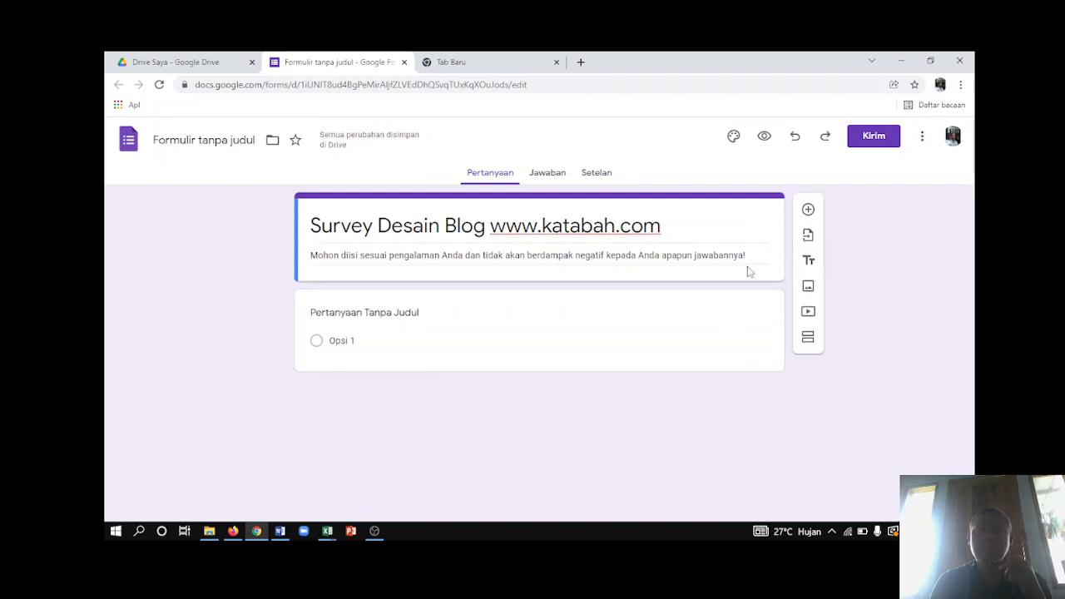
pyautogui.click(809, 291)
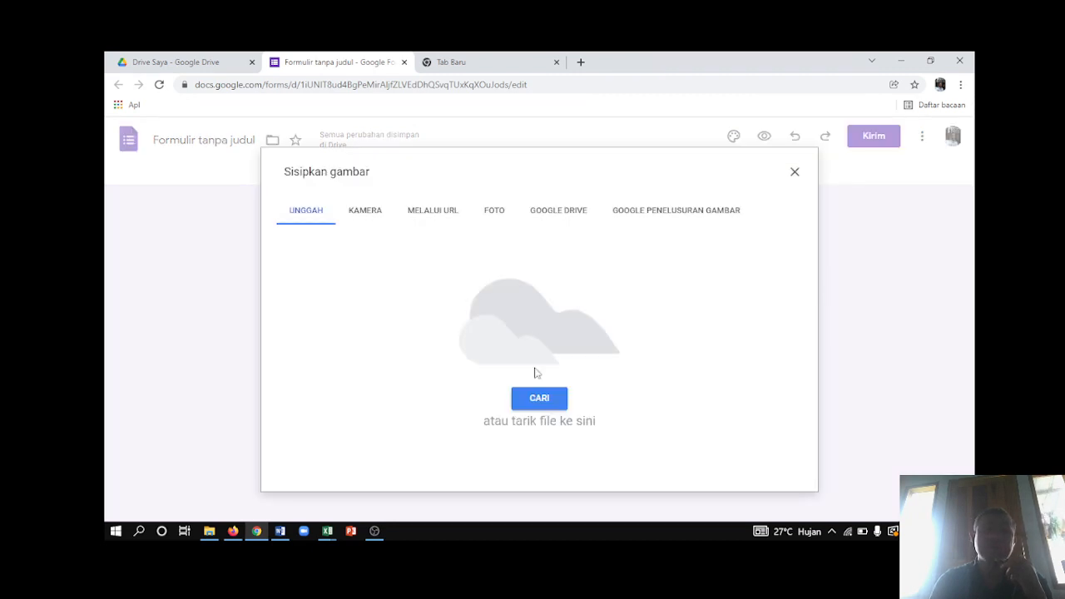
pyautogui.click(536, 397)
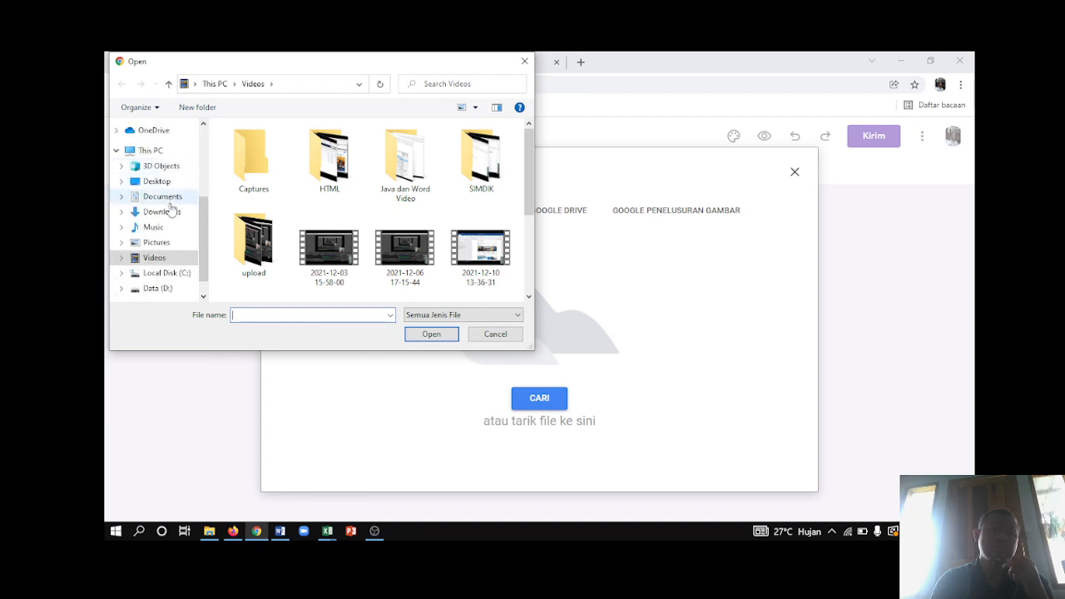
pyautogui.click(172, 215)
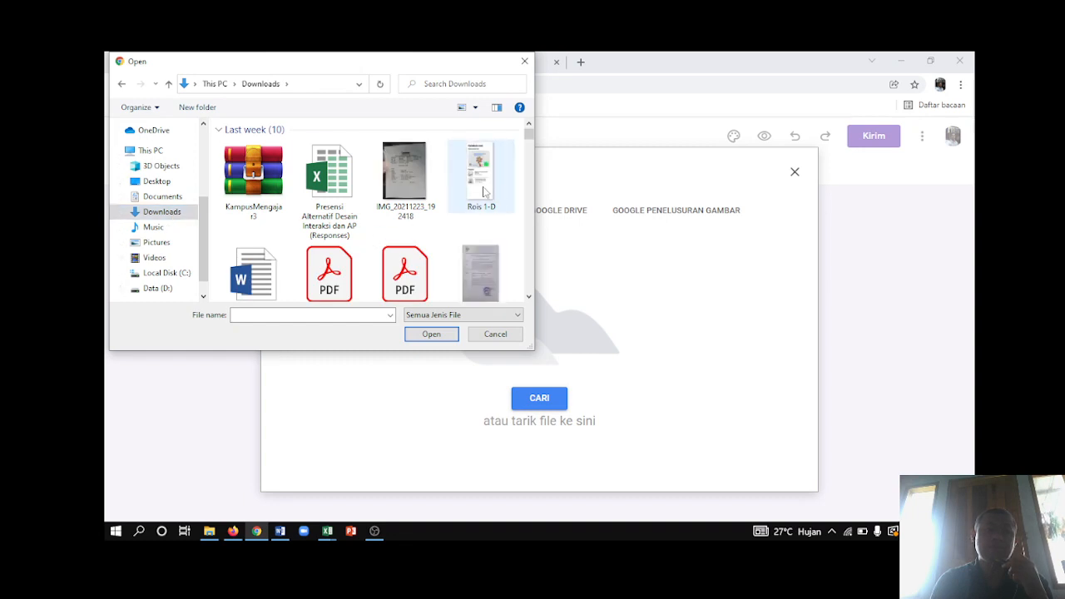
pyautogui.click(483, 192)
pyautogui.click(444, 334)
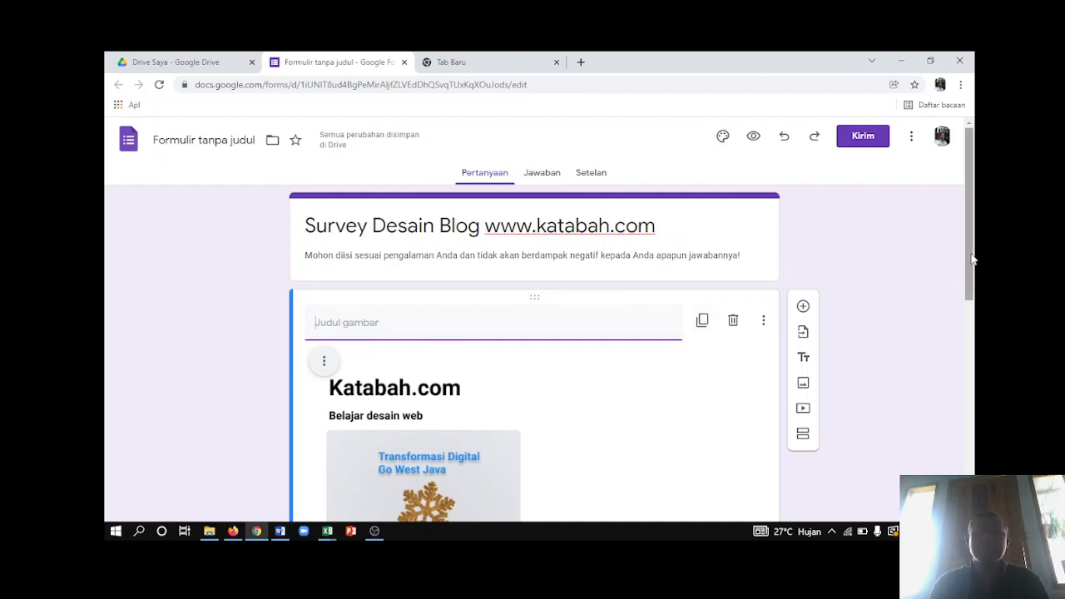
# - Set the inserted image's title to "Perhatikan gambar di bawah ini, kemudian jawablah pertanyaan di bawahnya!"
pyautogui.scroll(-1, 973, 274)
pyautogui.moveTo(974, 298)
pyautogui.mouseDown()
pyautogui.moveTo(973, 327)
pyautogui.moveTo(973, 288)
pyautogui.moveTo(973, 318)
pyautogui.mouseUp()
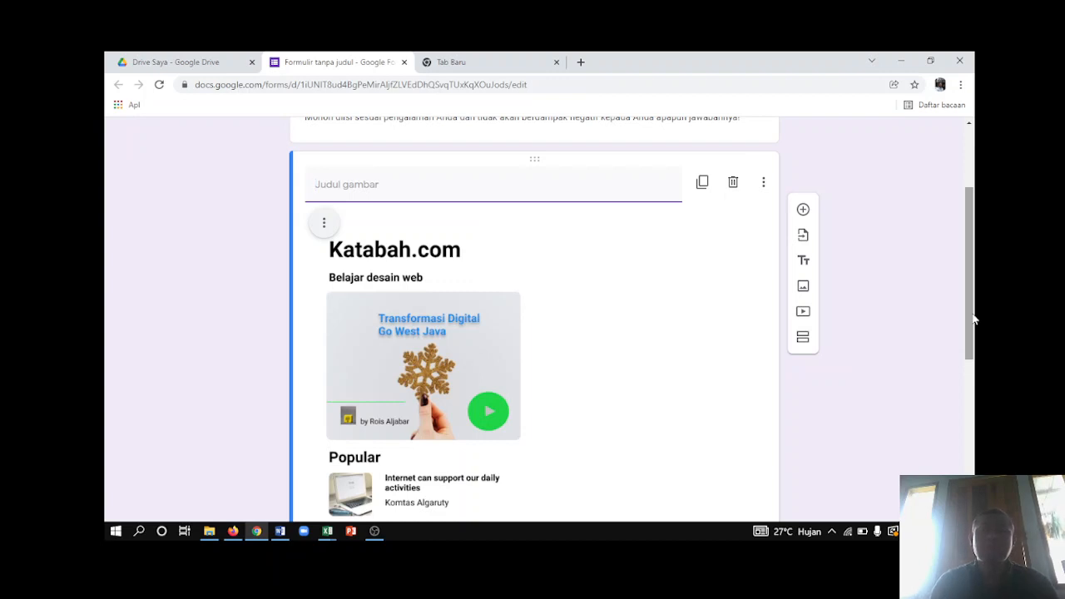
pyautogui.write('P')
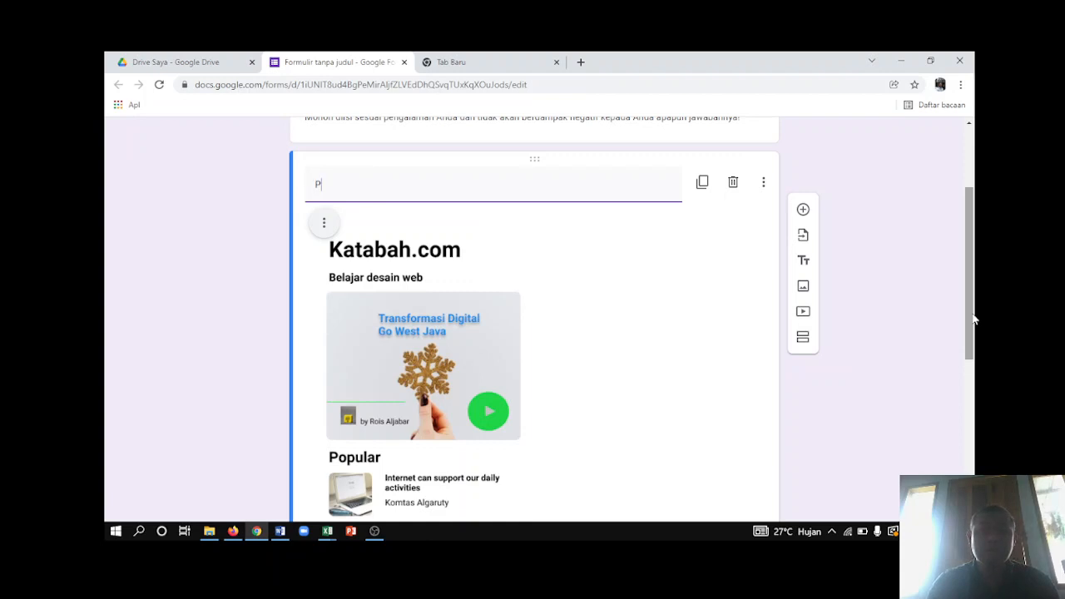
pyautogui.write('erhatika')
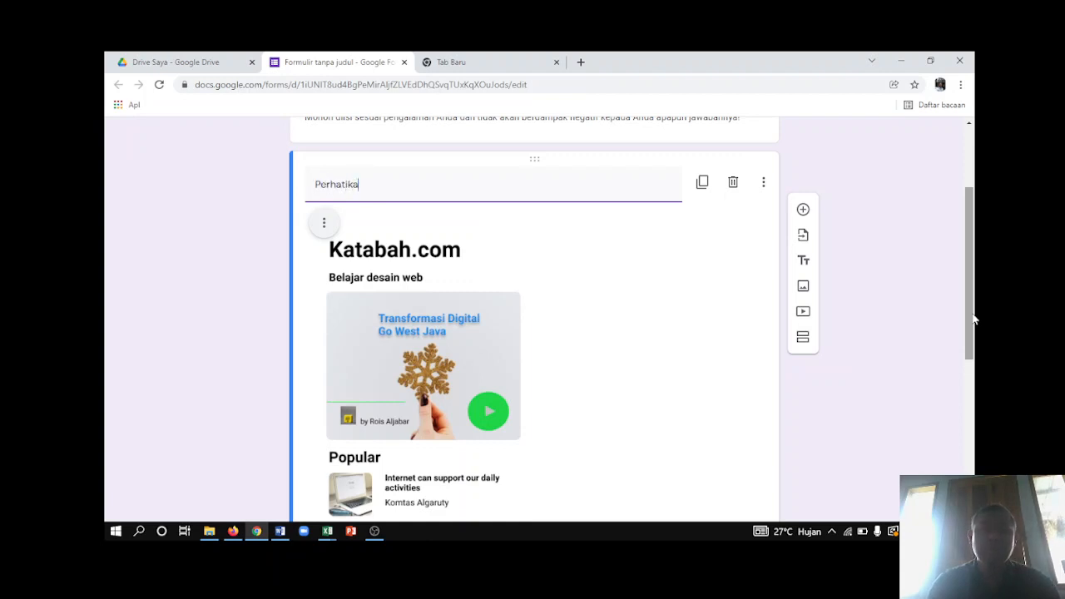
pyautogui.write('n gambar d')
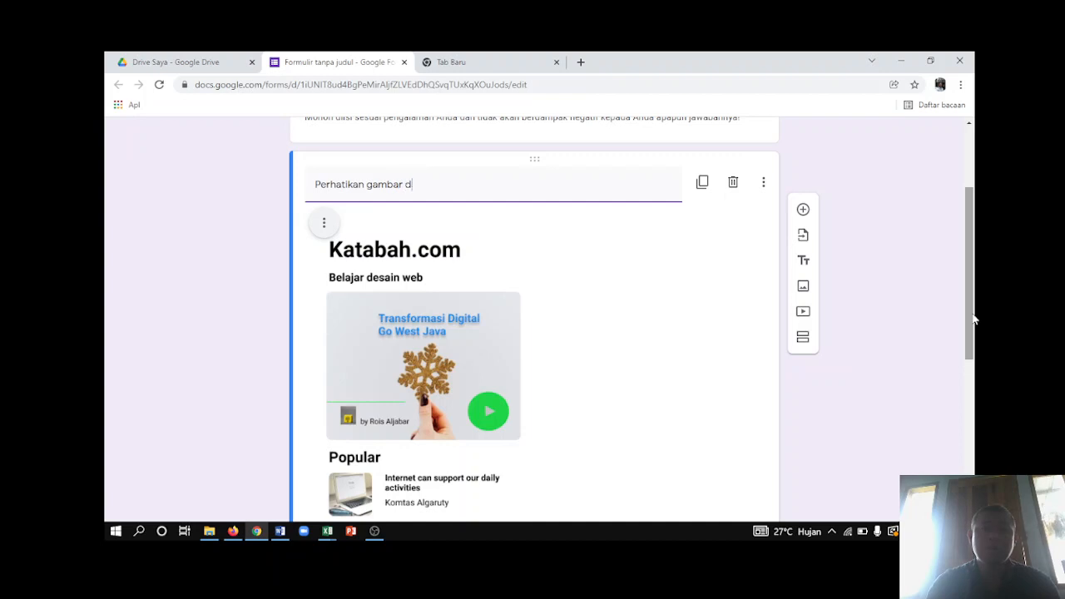
pyautogui.write('i sini.')
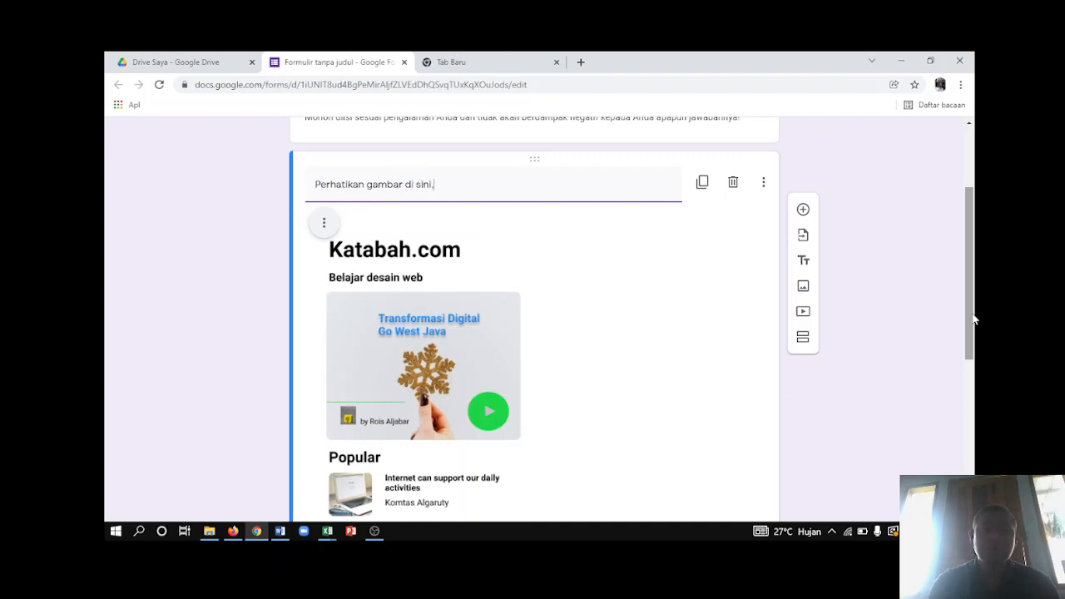
pyautogui.press('BackSpace')
pyautogui.press('BackSpace')
pyautogui.press('BackSpace')
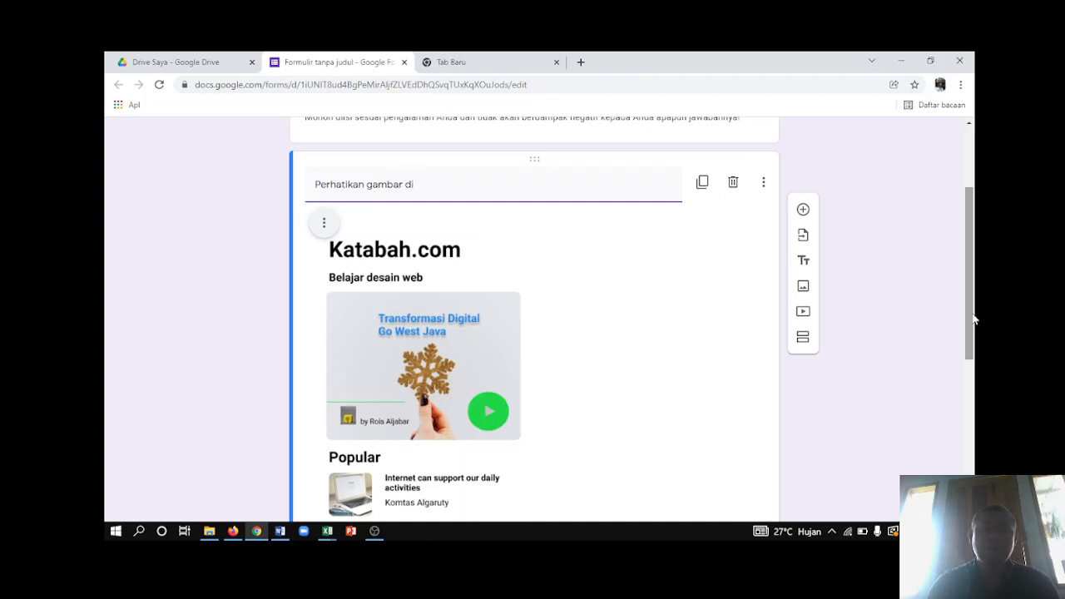
pyautogui.write('bawah (')
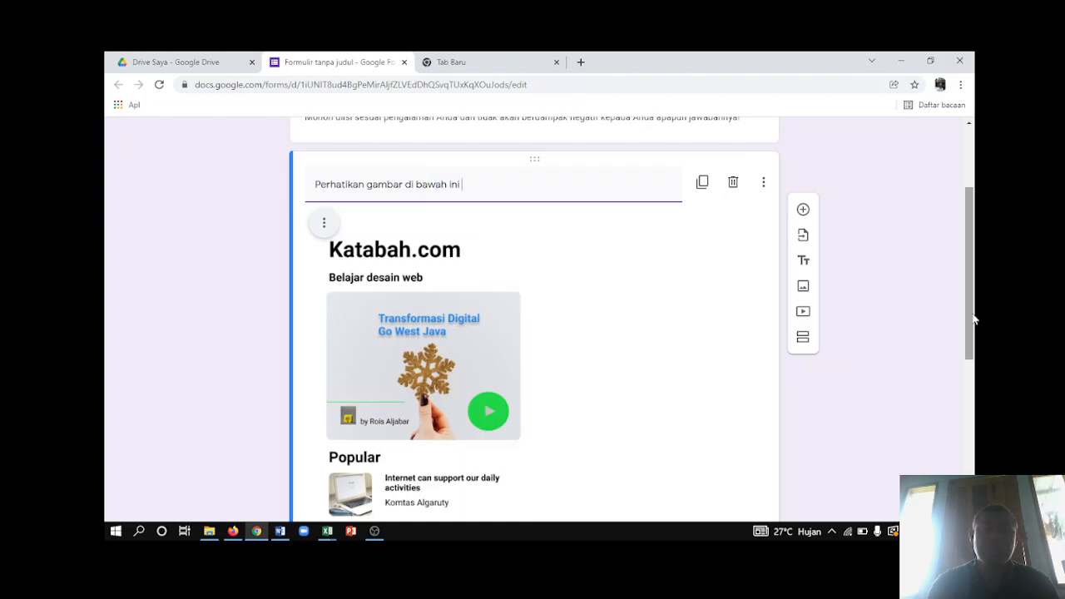
pyautogui.write('ni, kemudian jawa')
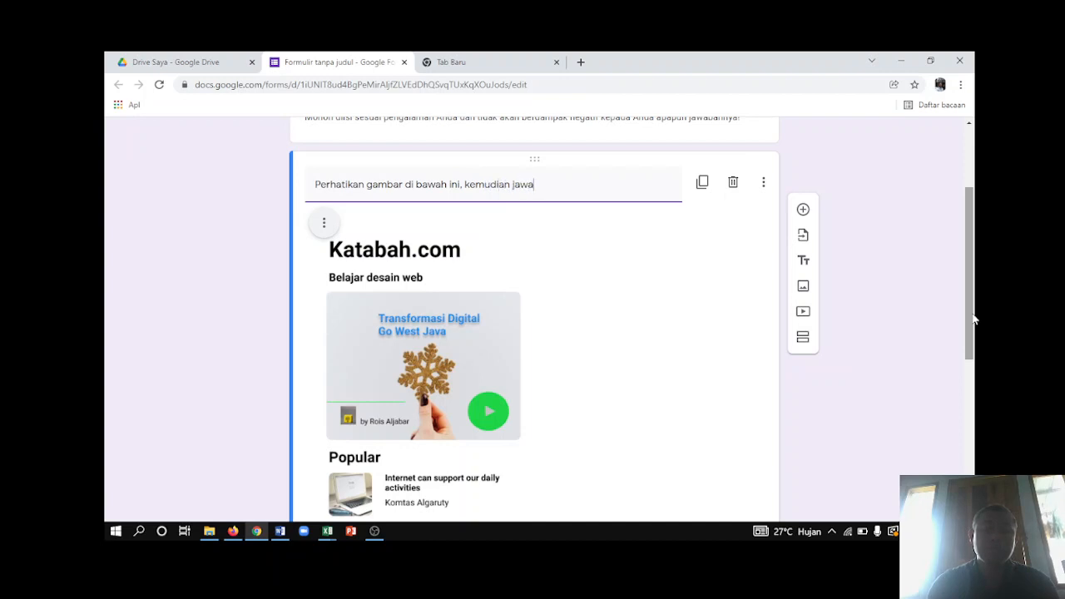
pyautogui.write('bl')
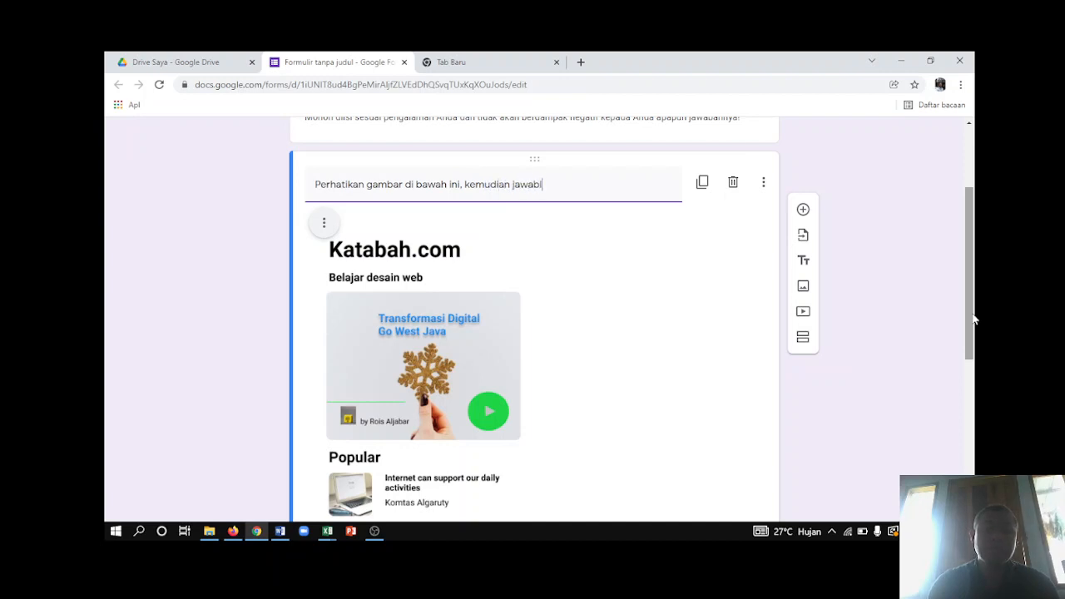
pyautogui.write('ah pertanyaan')
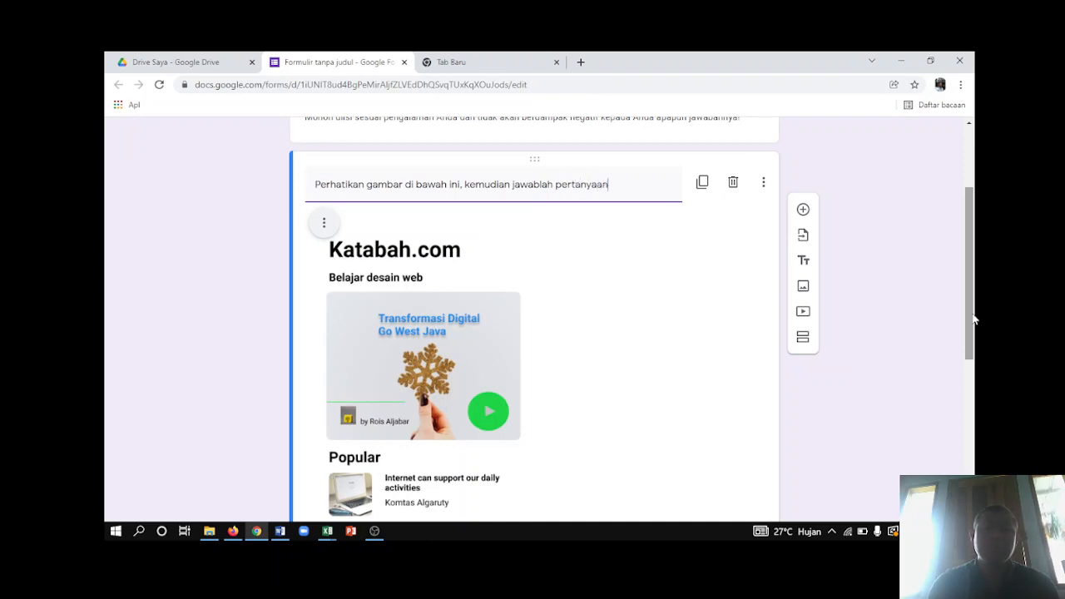
pyautogui.write(' di bawahnya!')
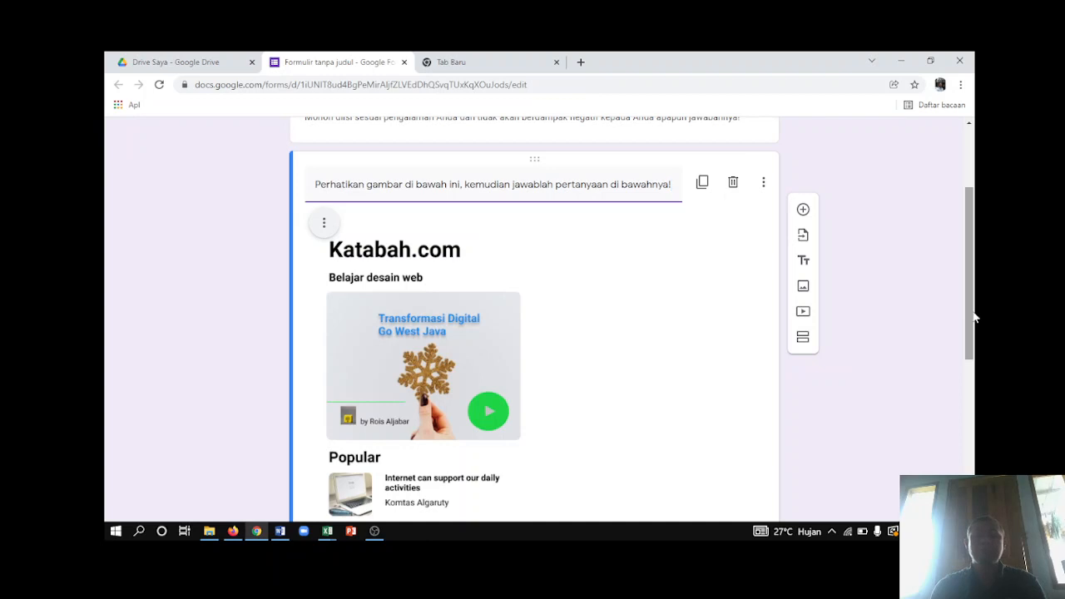
pyautogui.moveTo(969, 309); pyautogui.dragTo(955, 460)
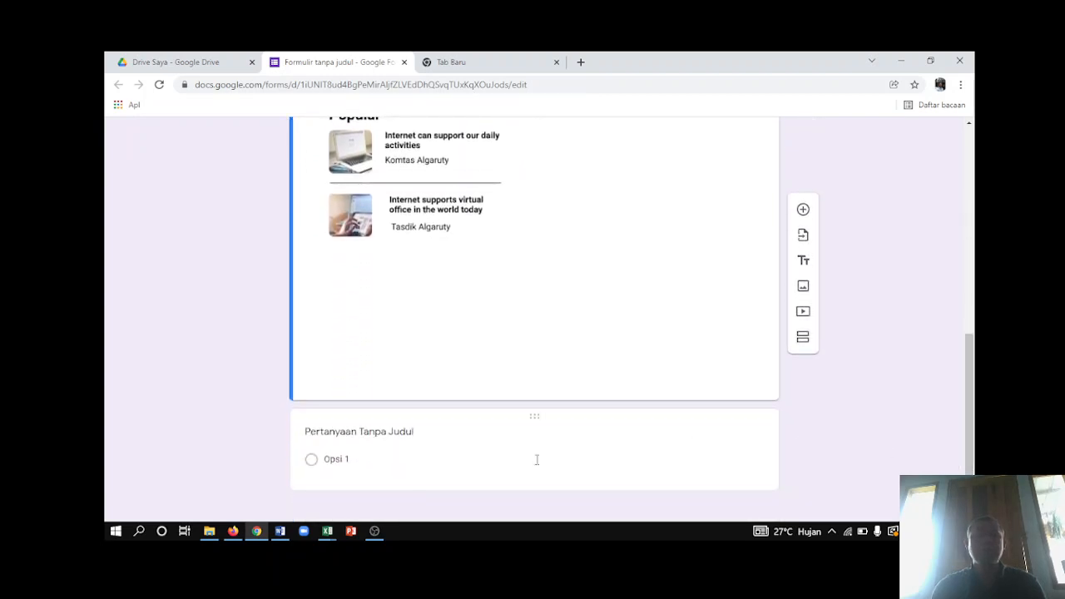
# - Select the first question's placeholder title for replacement and switch to the Excel workbook "Contoh Penghitungan Hasil Kuesioner"
pyautogui.click(363, 431)
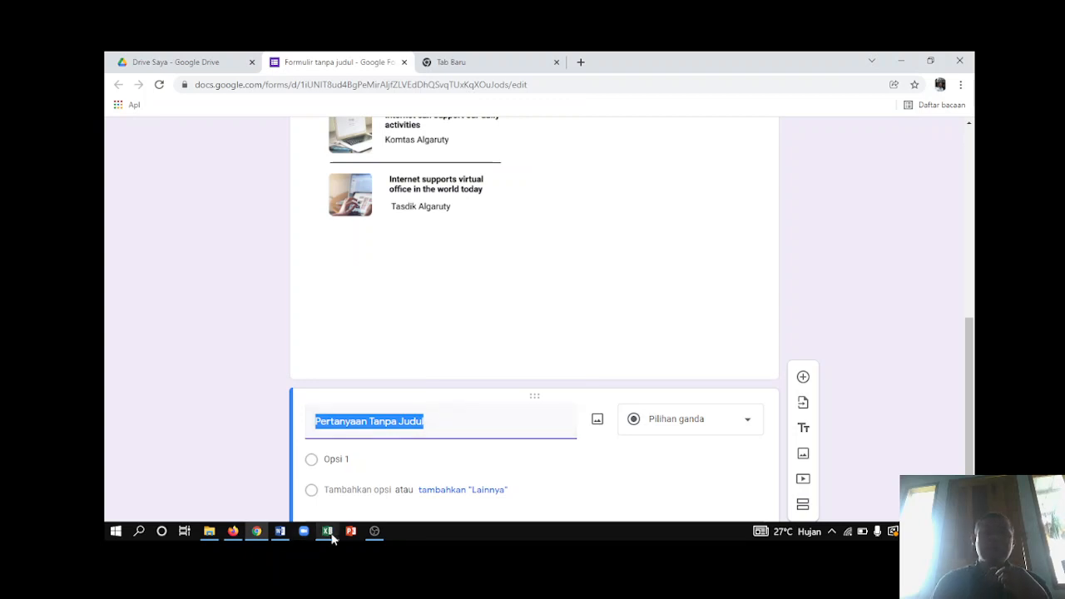
pyautogui.moveTo(331, 539)
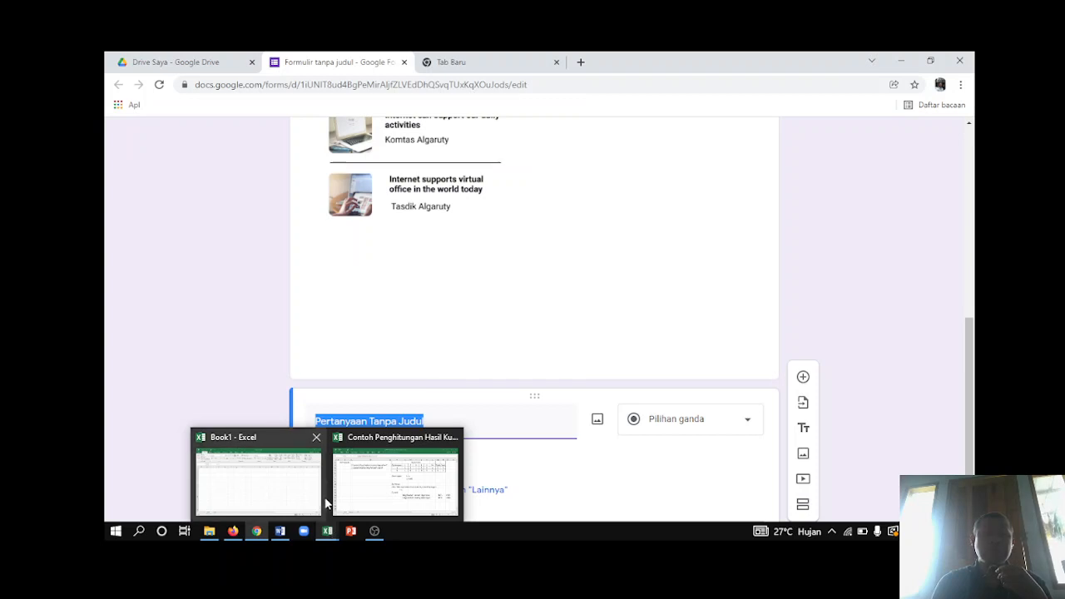
pyautogui.moveTo(321, 454)
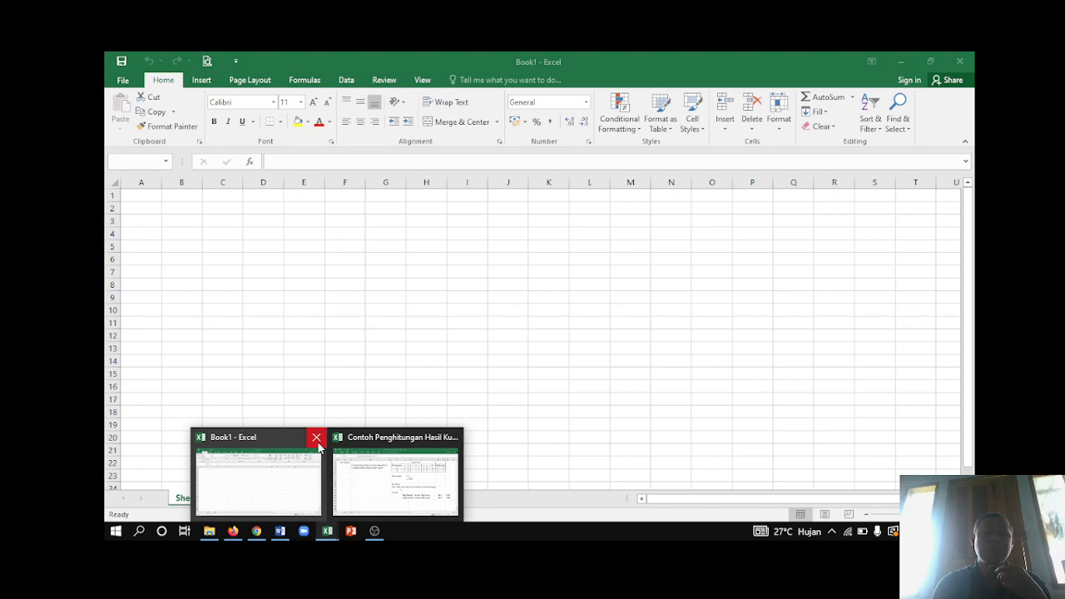
pyautogui.click(317, 441)
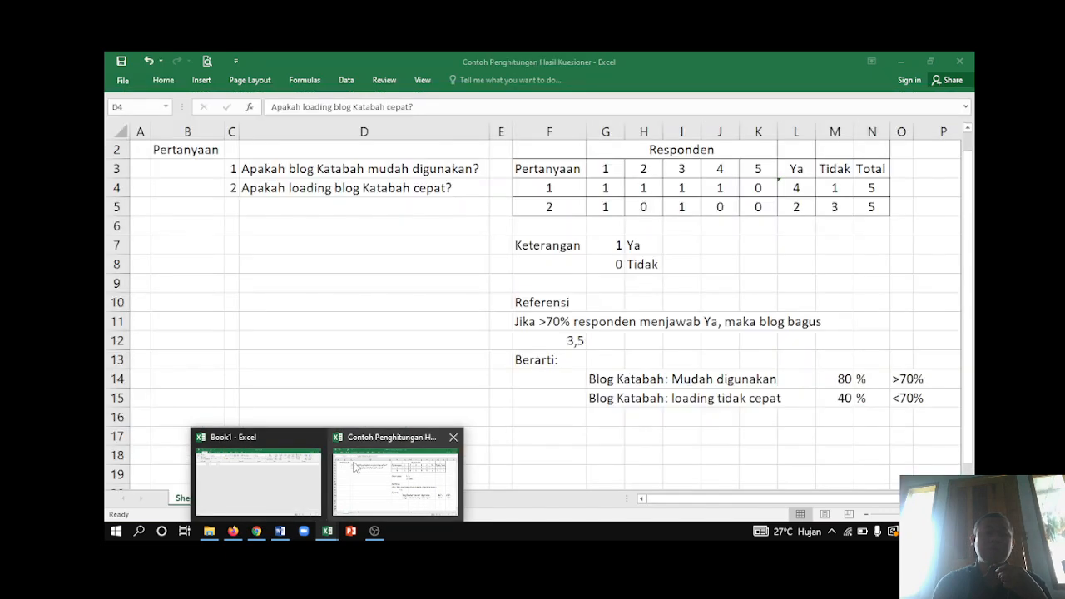
pyautogui.click(355, 466)
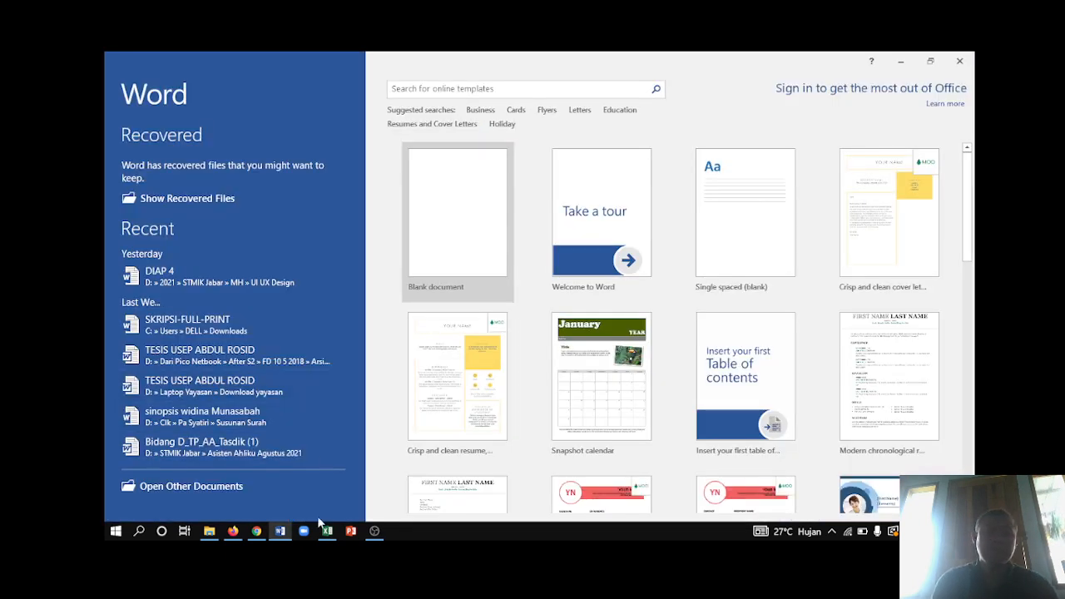
pyautogui.click(327, 531)
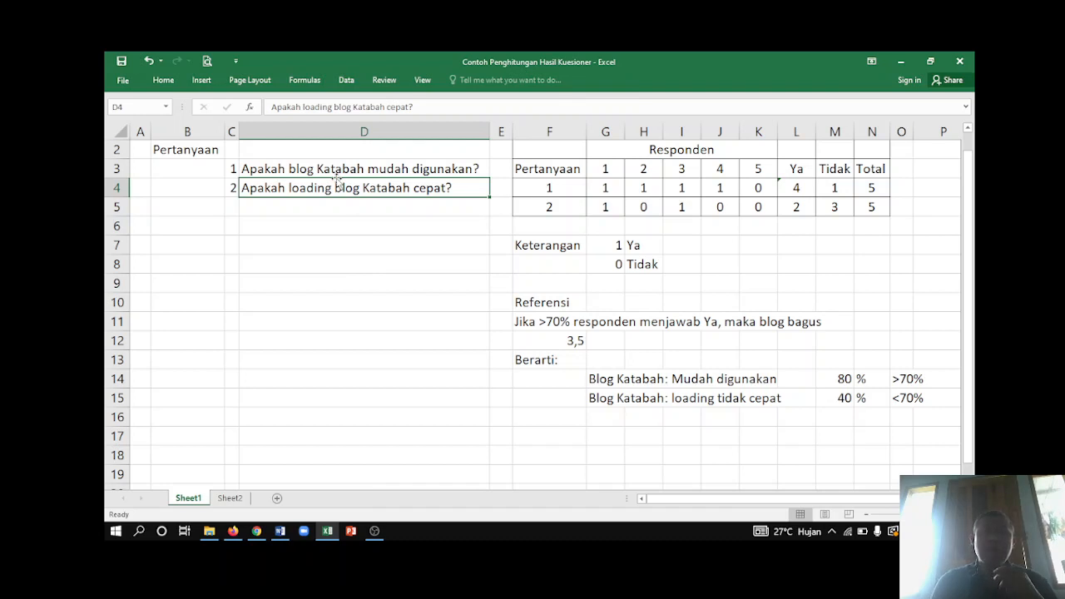
# - Copy the question "Apakah blog Katabah mudah digunakan?" from cell D3 of the workbook into the form's first question title
pyautogui.click(358, 169)
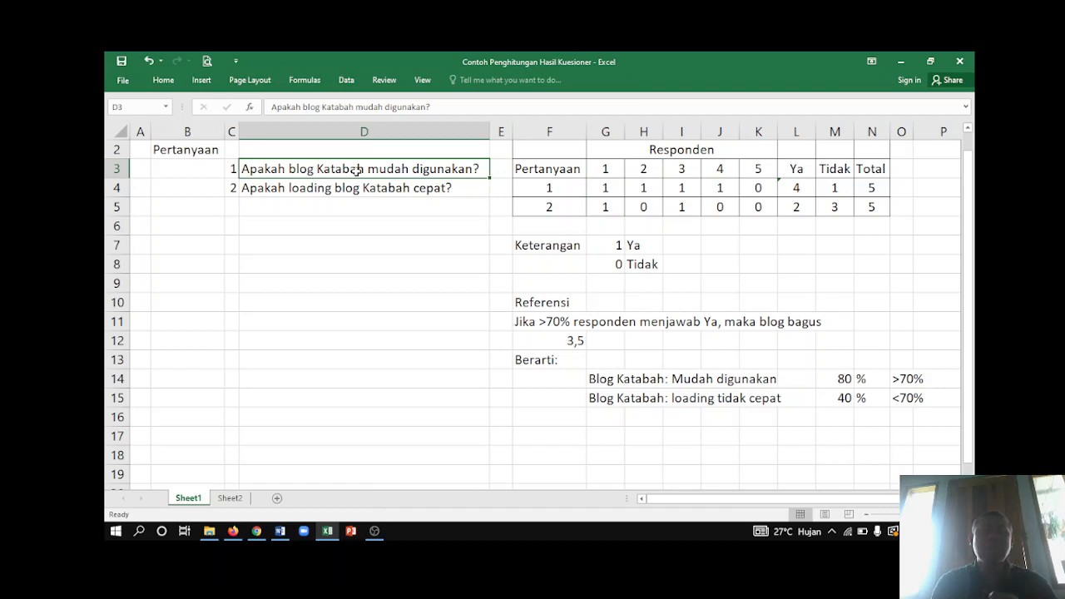
pyautogui.click(344, 190)
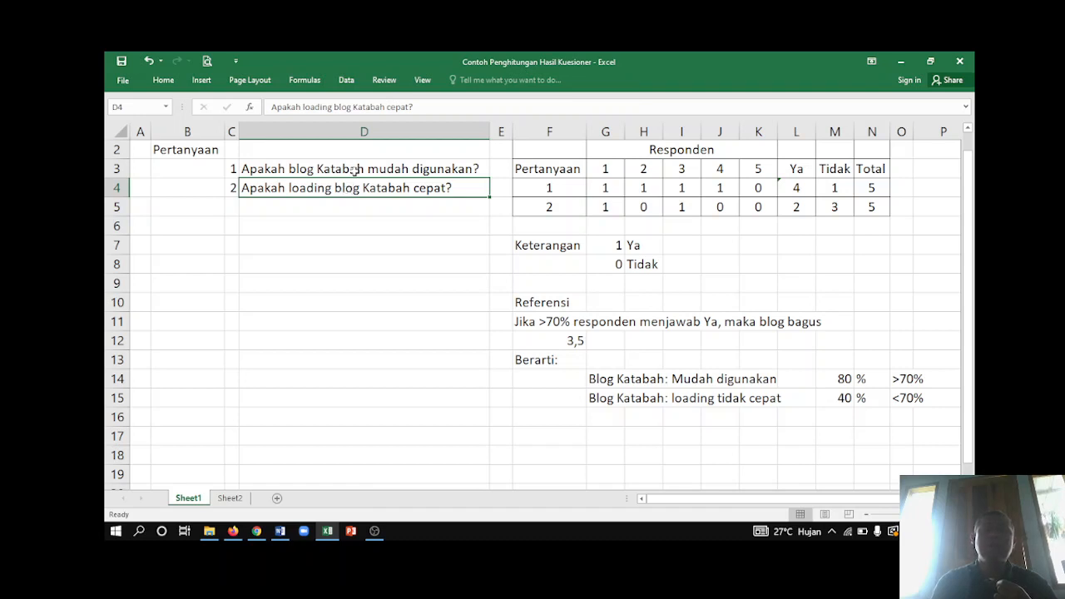
pyautogui.click(355, 170)
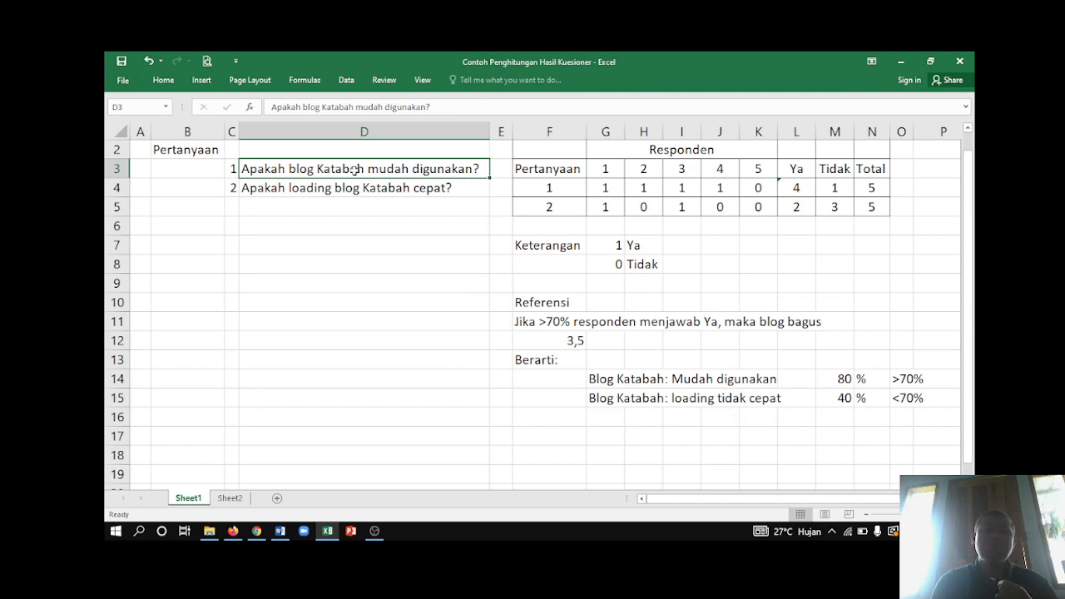
pyautogui.click(348, 188)
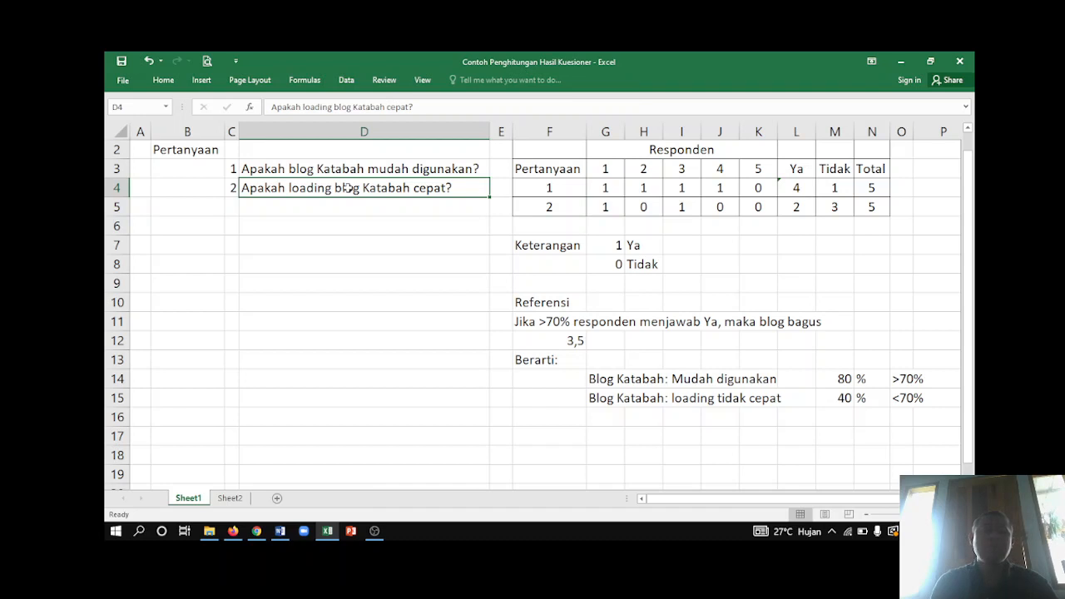
pyautogui.click(343, 170)
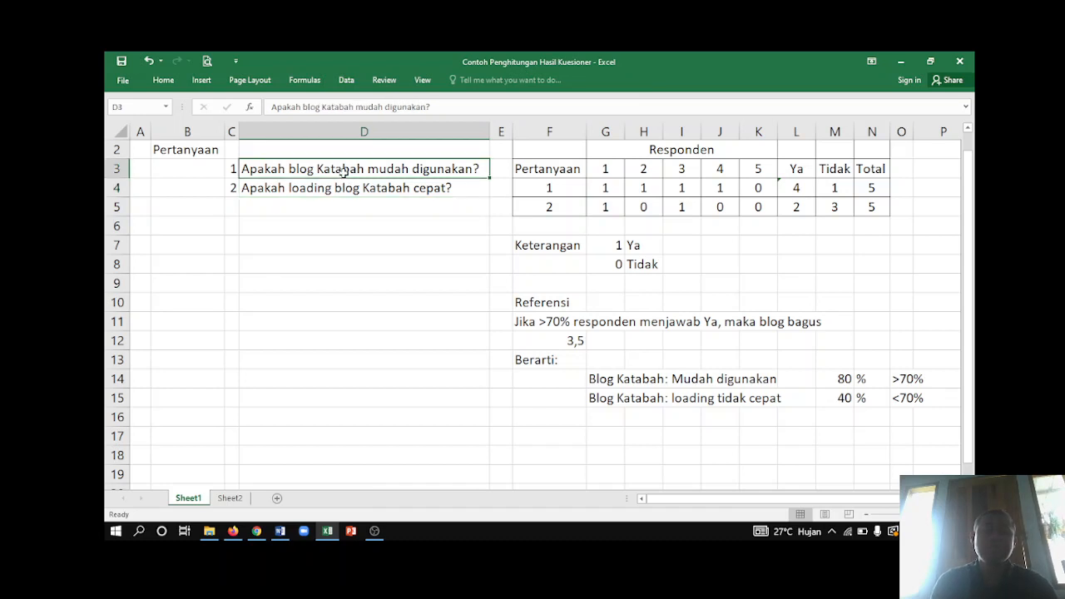
pyautogui.hotkey('alt', 'Tab')
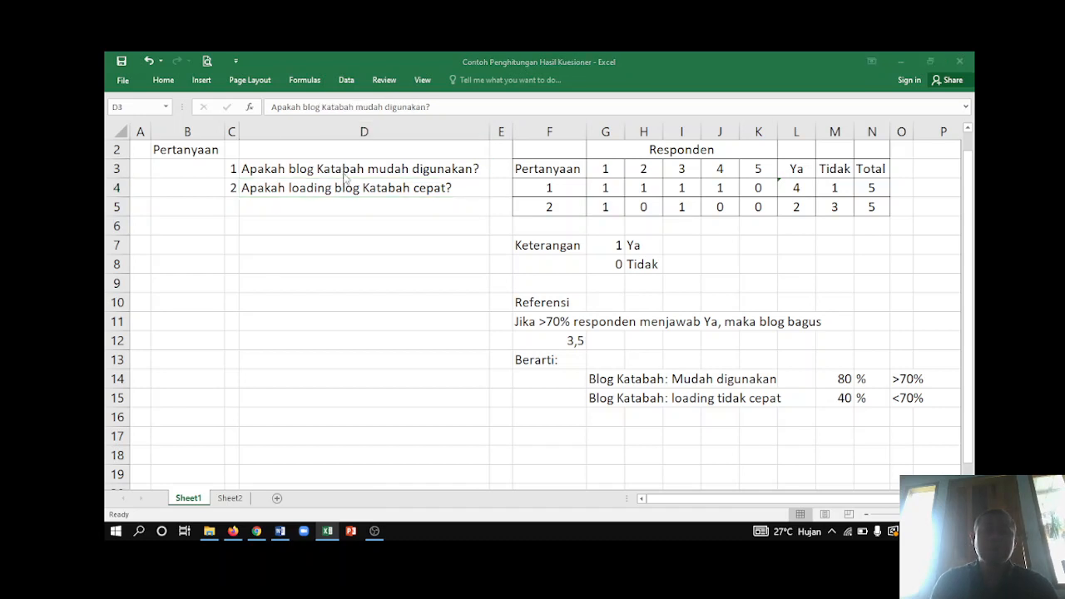
pyautogui.hotkey('alt', 'Tab')
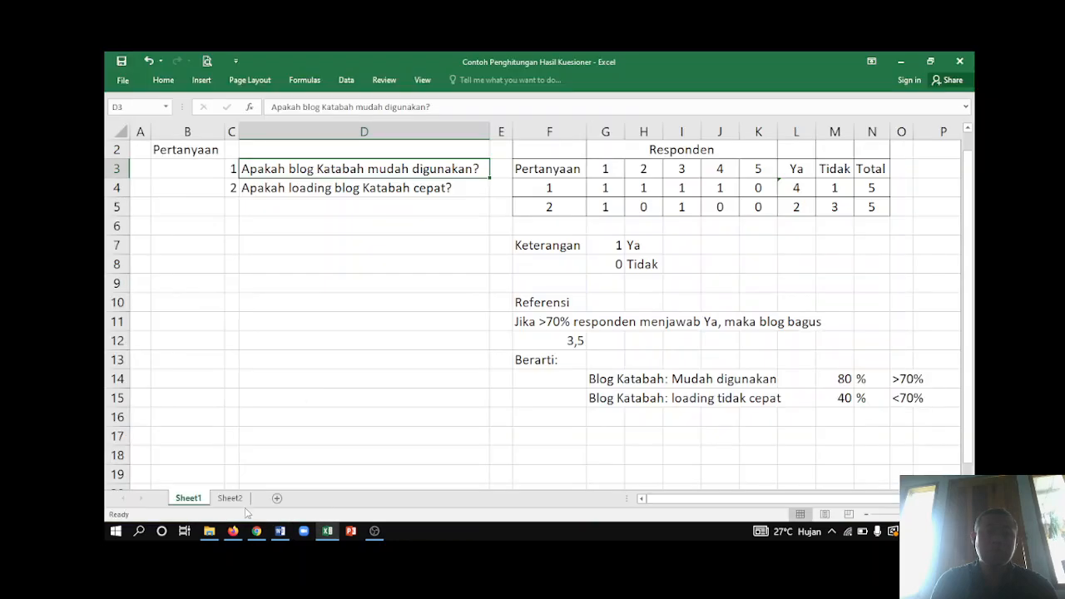
pyautogui.click(256, 531)
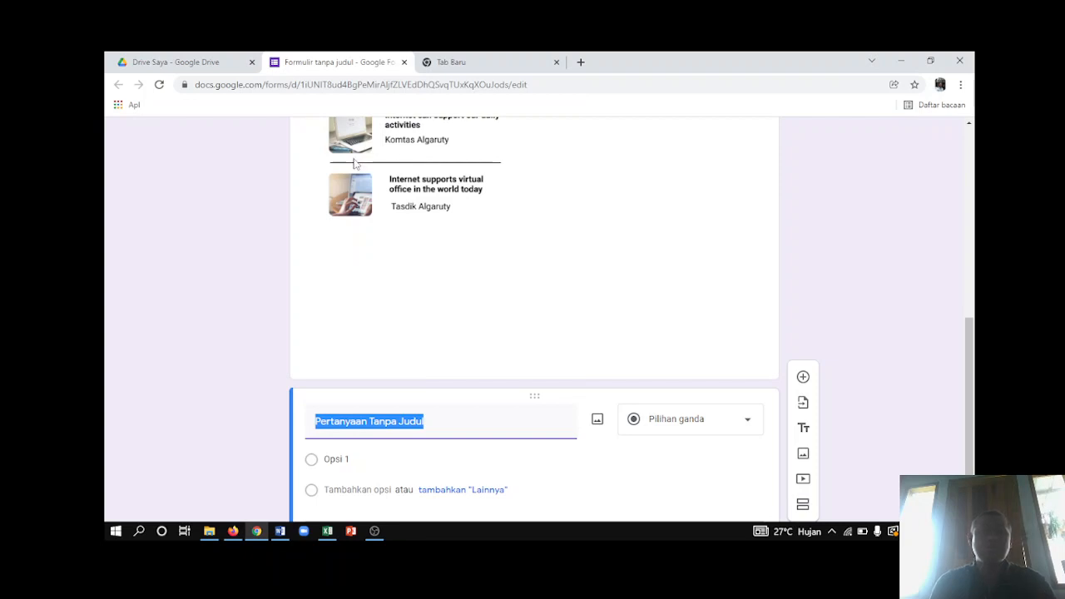
pyautogui.hotkey('alt', 'Tab')
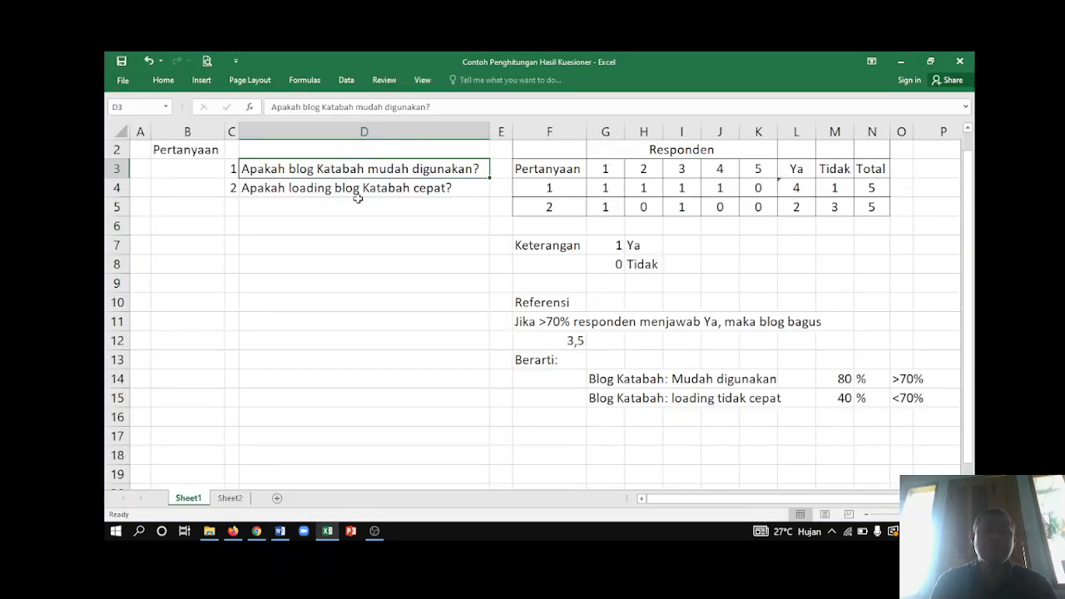
pyautogui.hotkey('ctrl', 'c')
pyautogui.hotkey('alt', 'Tab')
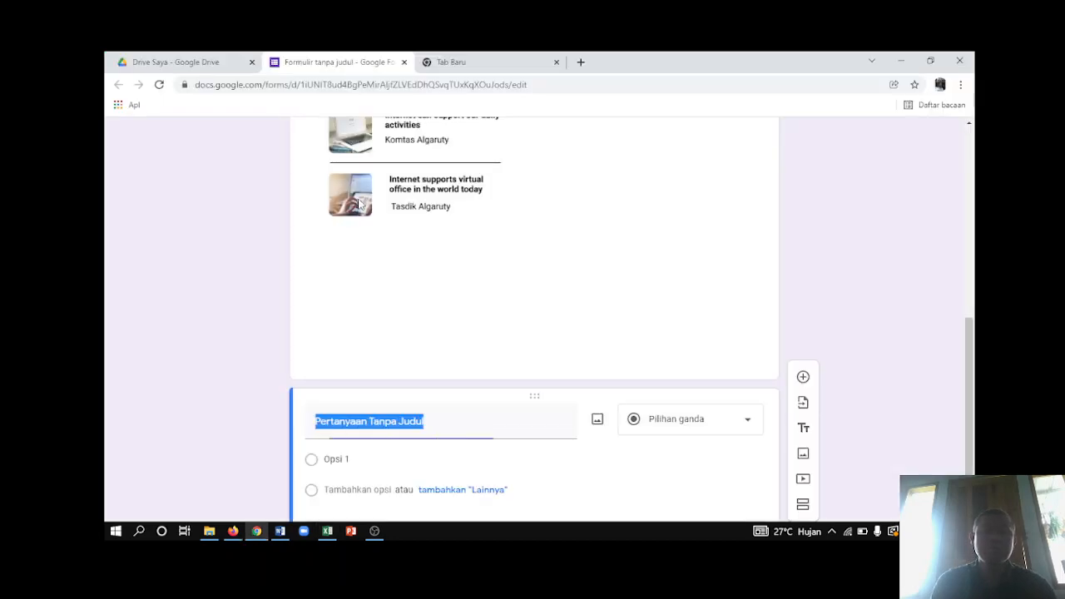
pyautogui.hotkey('ctrl', 'v')
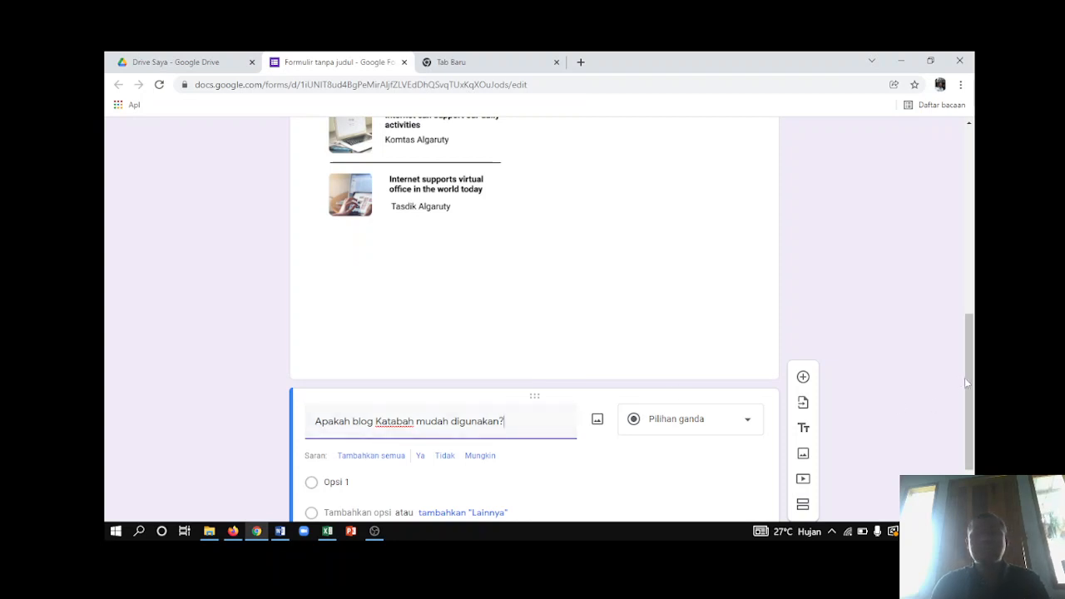
# - Give the question "Apakah blog Katabah mudah digunakan?" two answer options, "Ya" and "Tidak"
pyautogui.scroll(-1, 965, 378)
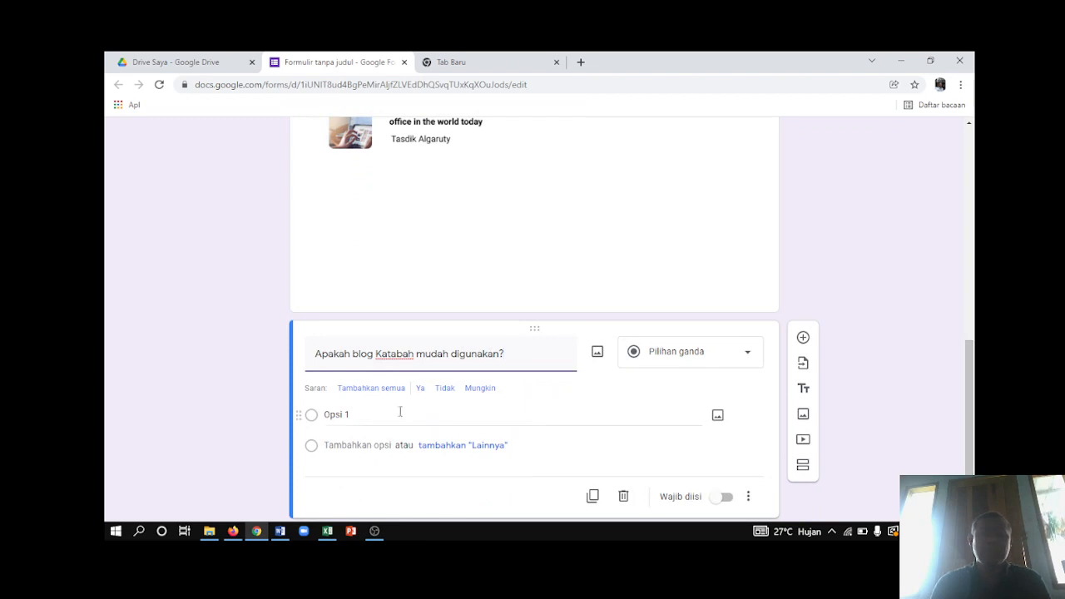
pyautogui.click(340, 421)
pyautogui.write('Ya')
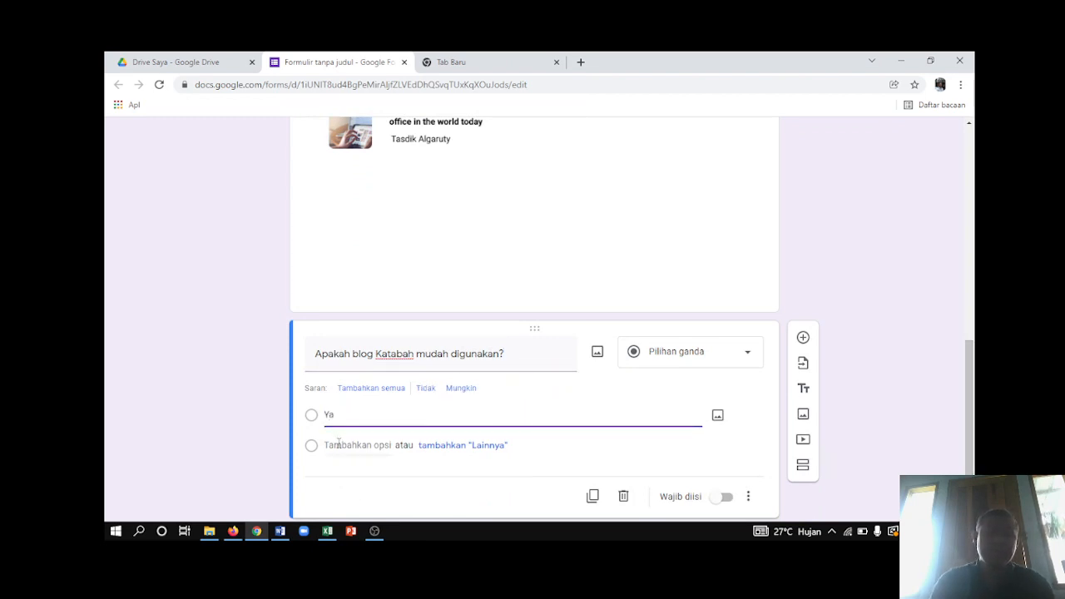
pyautogui.click(337, 445)
pyautogui.write('Tid')
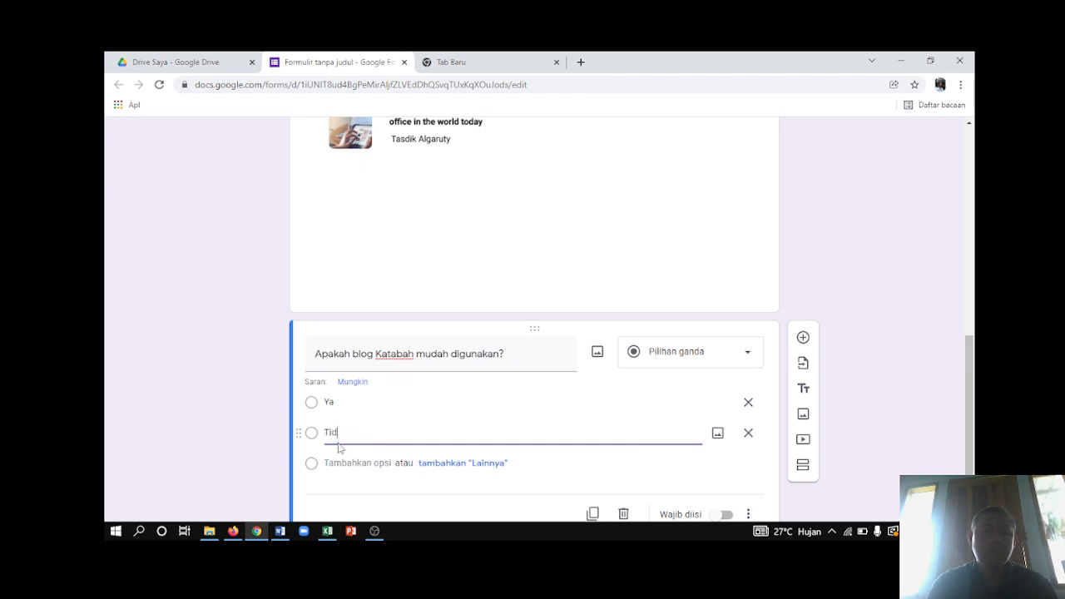
pyautogui.write('ak')
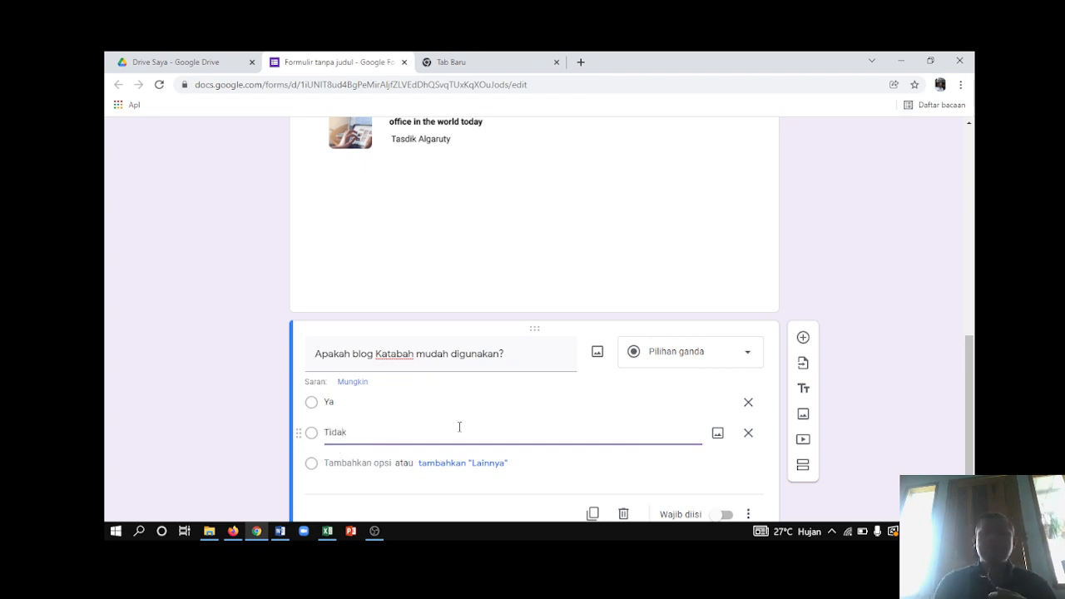
pyautogui.click(872, 370)
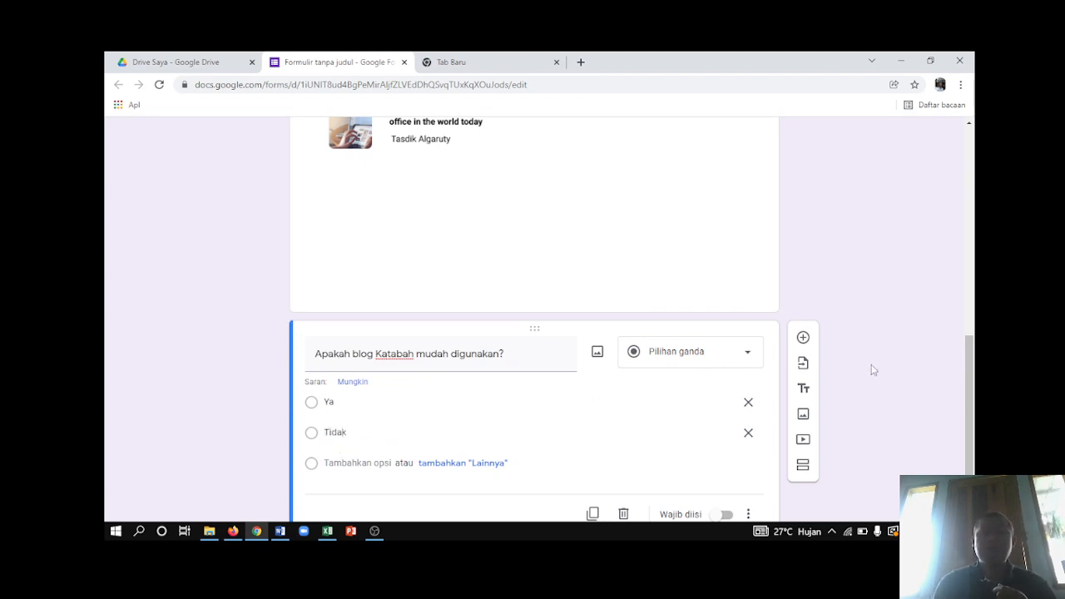
# - Review the available question types, keep the first question as Pilihan ganda, and make it required (Wajib diisi)
pyautogui.click(745, 356)
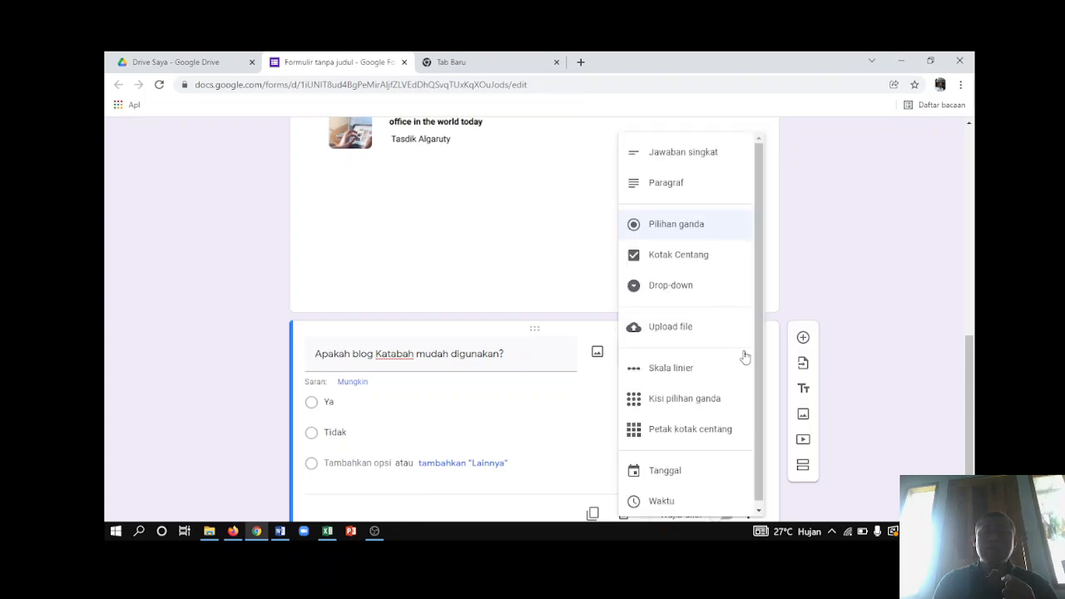
pyautogui.click(856, 254)
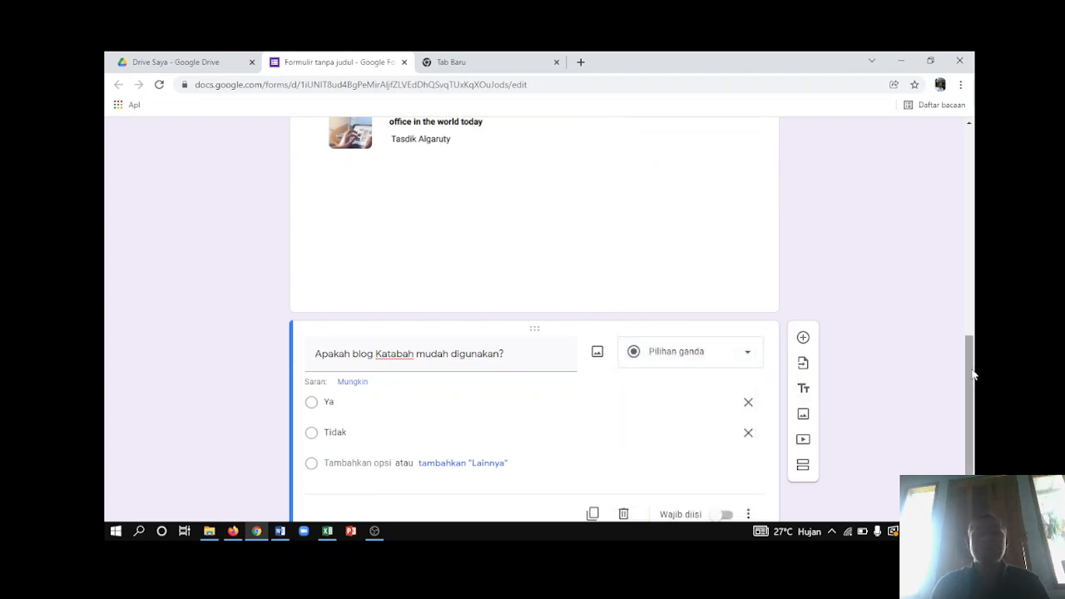
pyautogui.moveTo(973, 375); pyautogui.dragTo(973, 398)
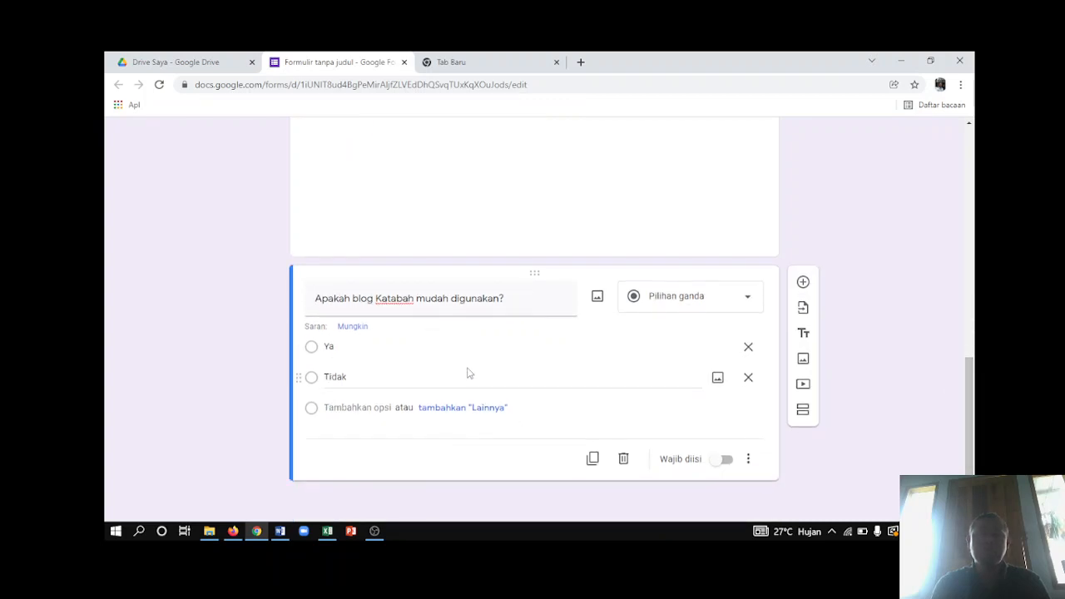
pyautogui.click(727, 461)
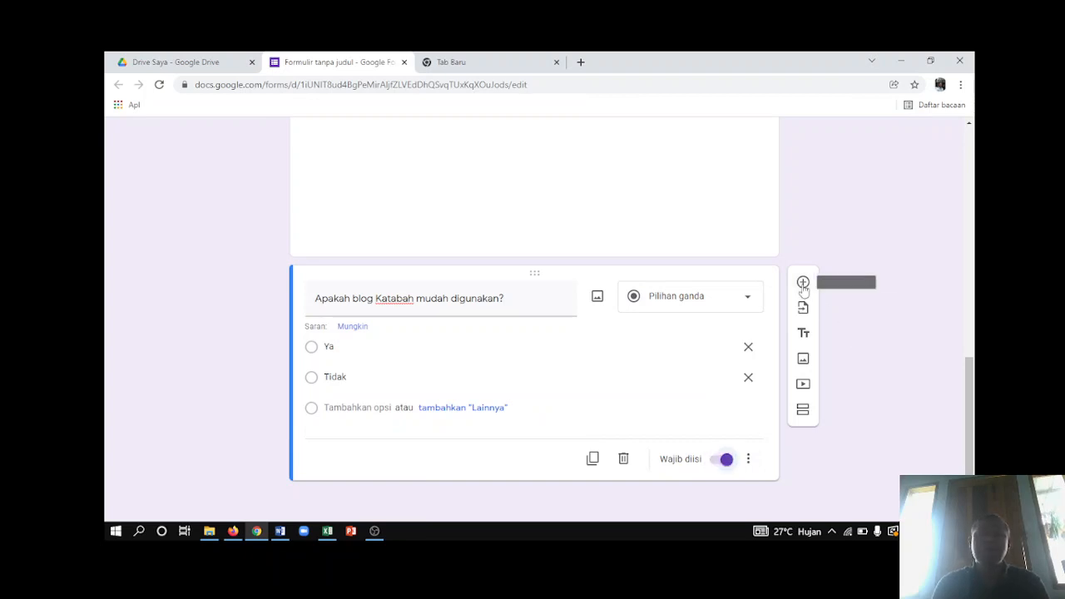
# - Add a second question and title it "Apakah loading blog Katabah cepat?", copied from cell D4 of the Excel workbook
pyautogui.click(802, 284)
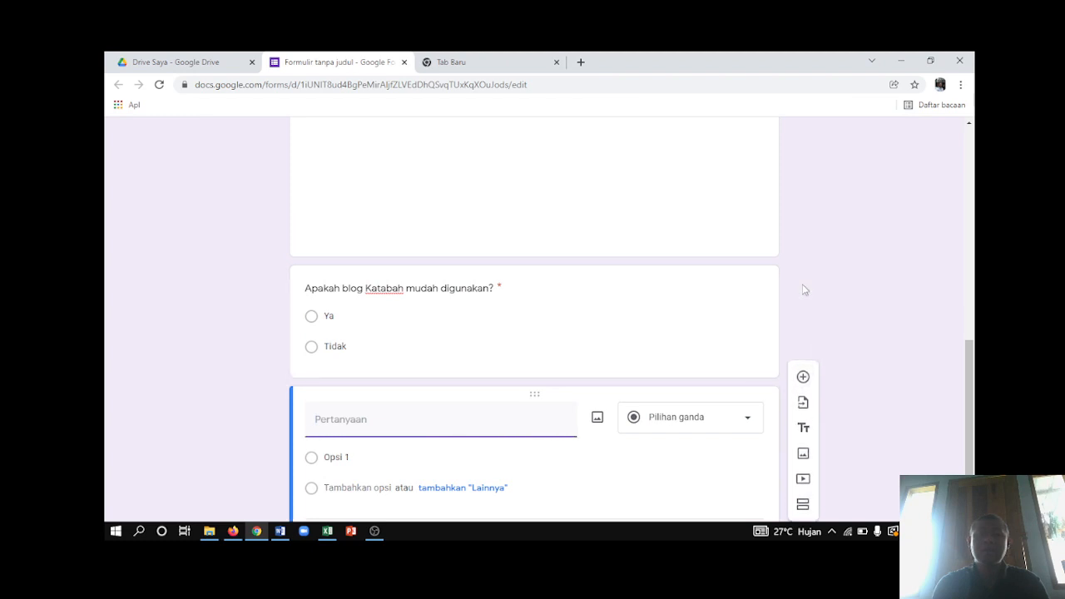
pyautogui.hotkey('alt', 'Tab')
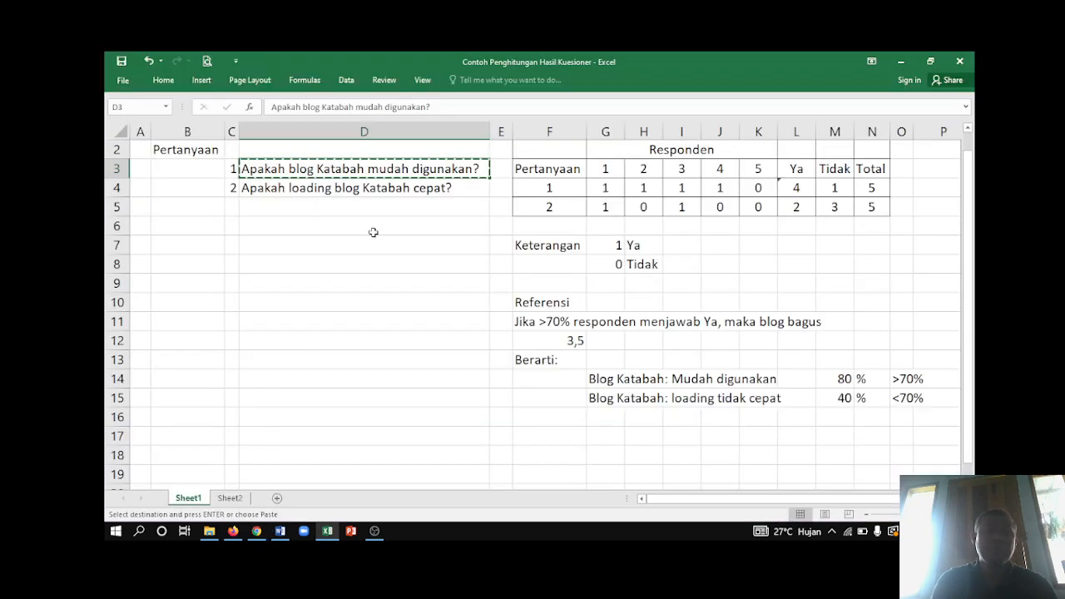
pyautogui.click(350, 193)
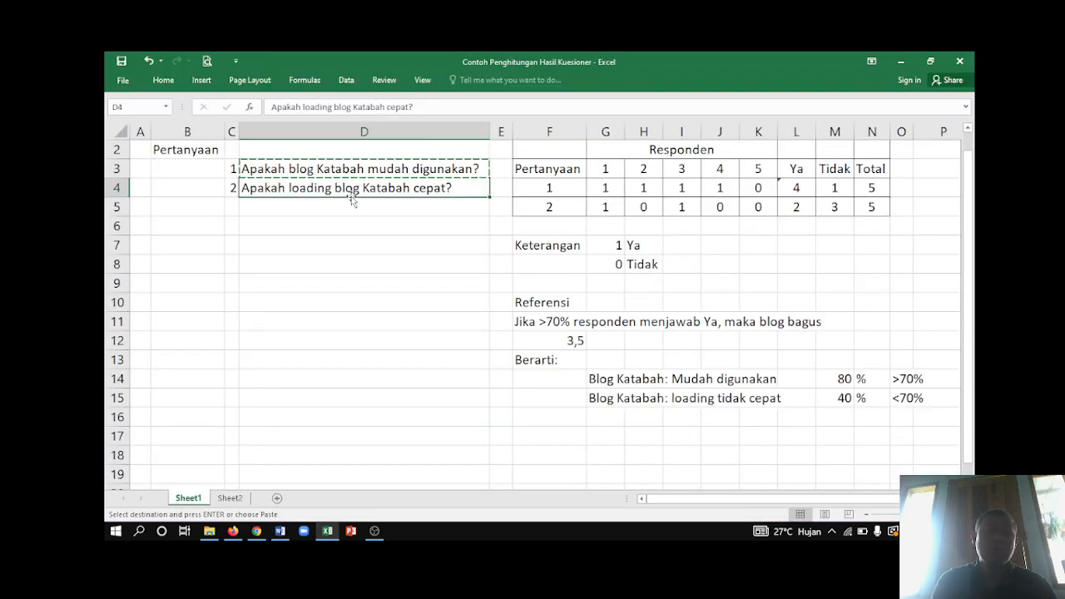
pyautogui.hotkey('ctrl', 'c')
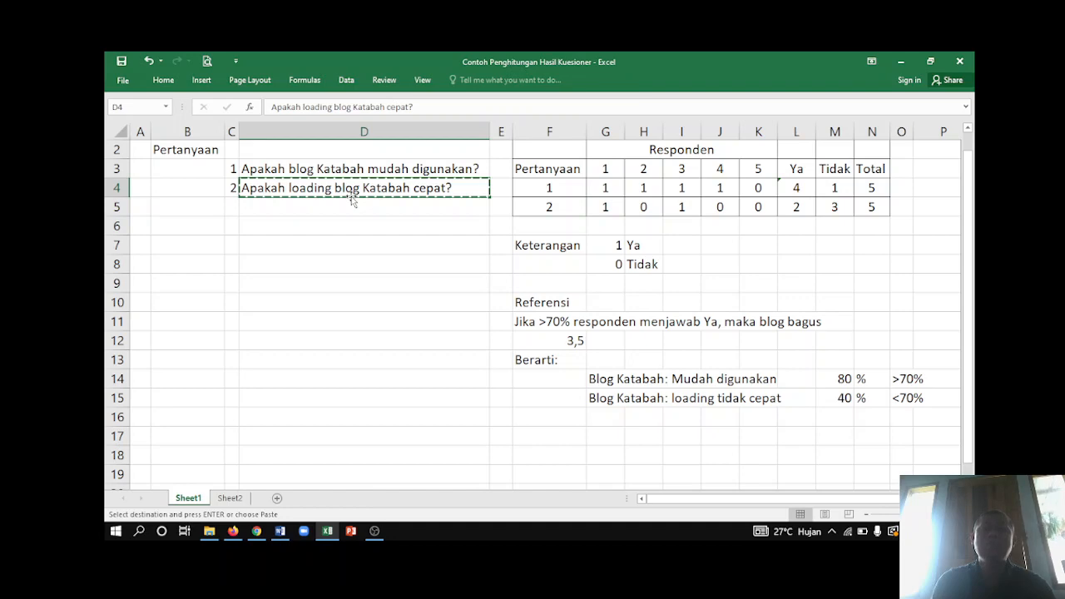
pyautogui.hotkey('alt', 'Tab')
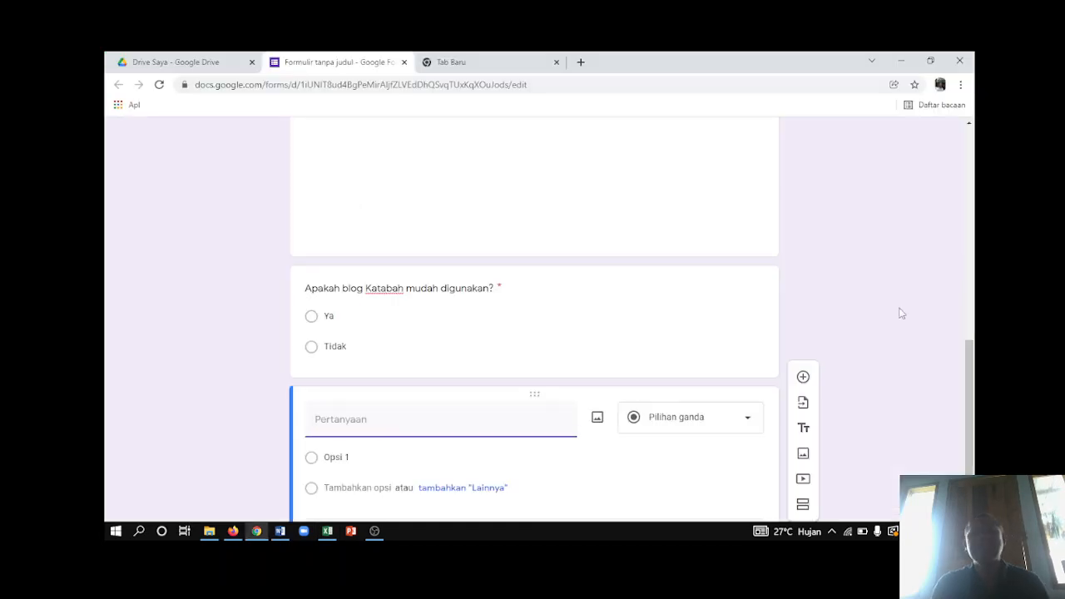
pyautogui.moveTo(971, 366); pyautogui.dragTo(975, 266)
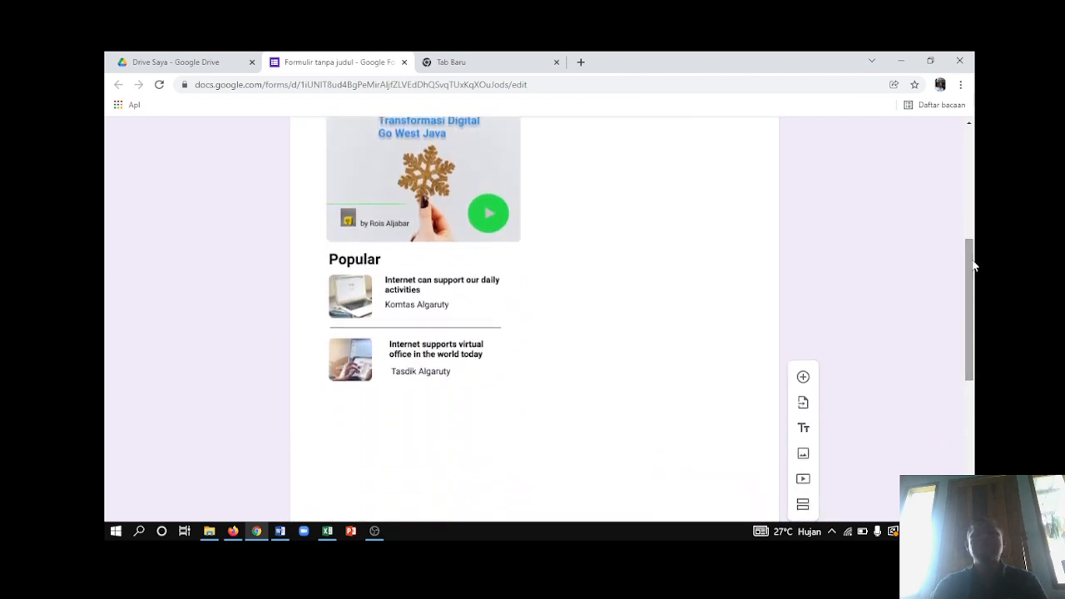
pyautogui.rightClick(972, 298)
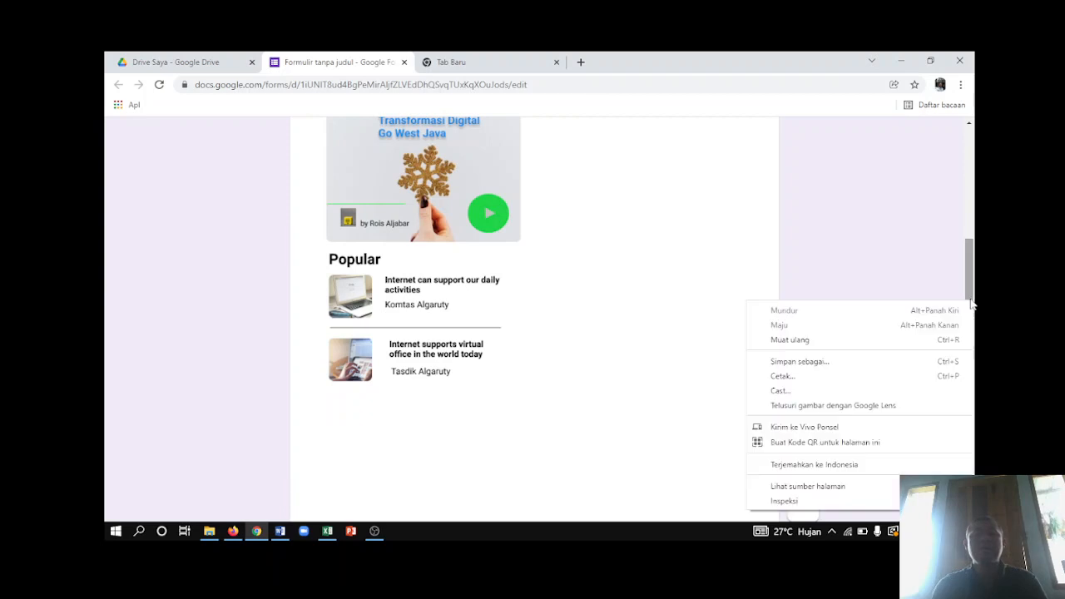
pyautogui.moveTo(969, 298); pyautogui.dragTo(965, 402)
pyautogui.hotkey('ctrl', 'v')
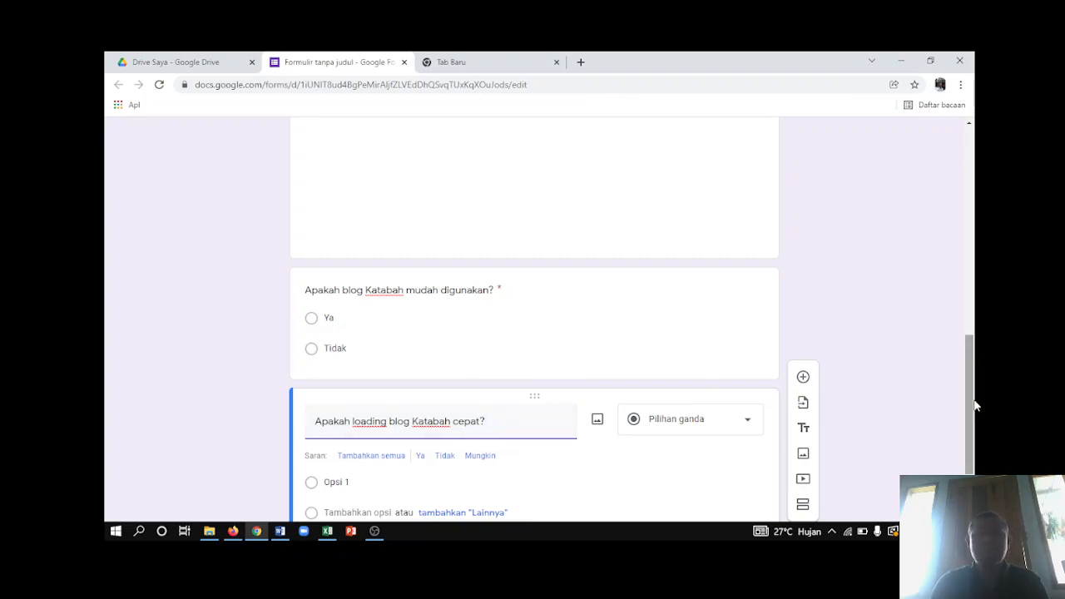
pyautogui.moveTo(976, 405); pyautogui.dragTo(973, 363)
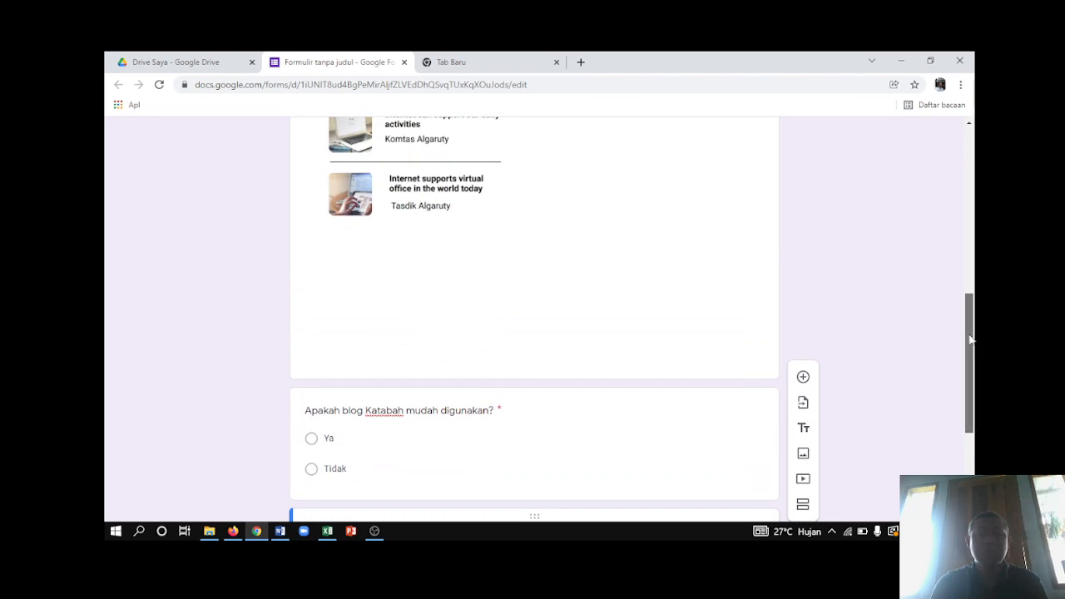
# - Retitle the form's second question as "Apakah Anda menyukai desain blog Katabah?"
pyautogui.moveTo(970, 340); pyautogui.dragTo(971, 390)
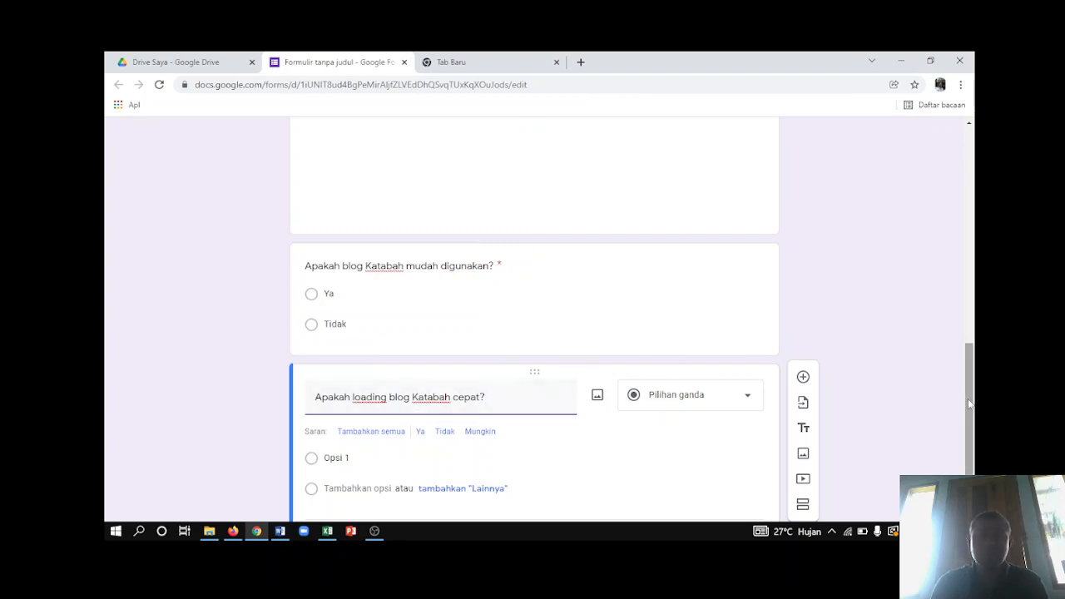
pyautogui.moveTo(969, 404); pyautogui.dragTo(974, 351)
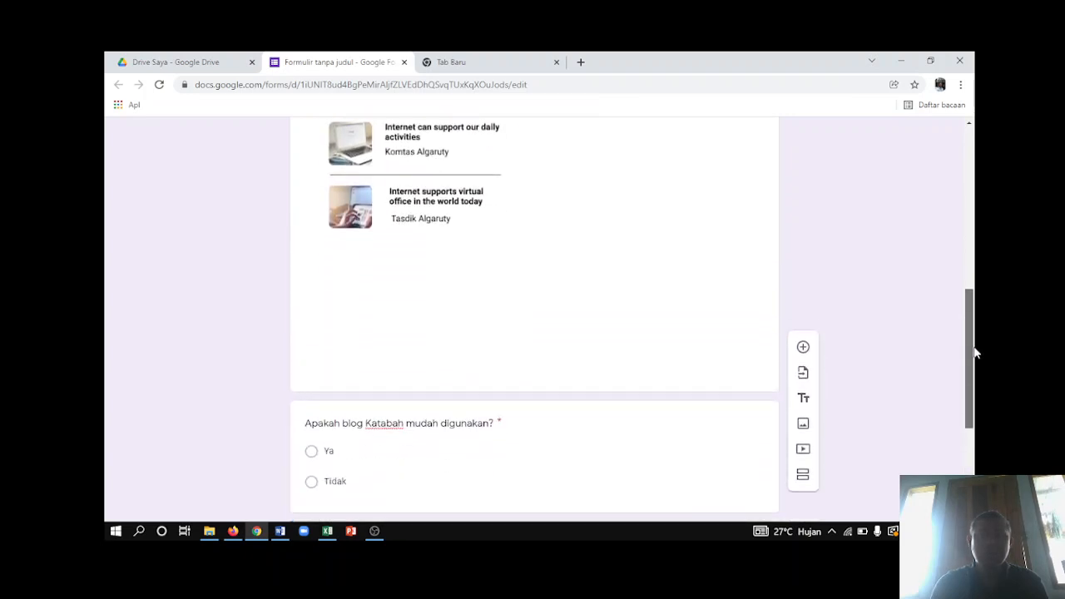
pyautogui.click(444, 424)
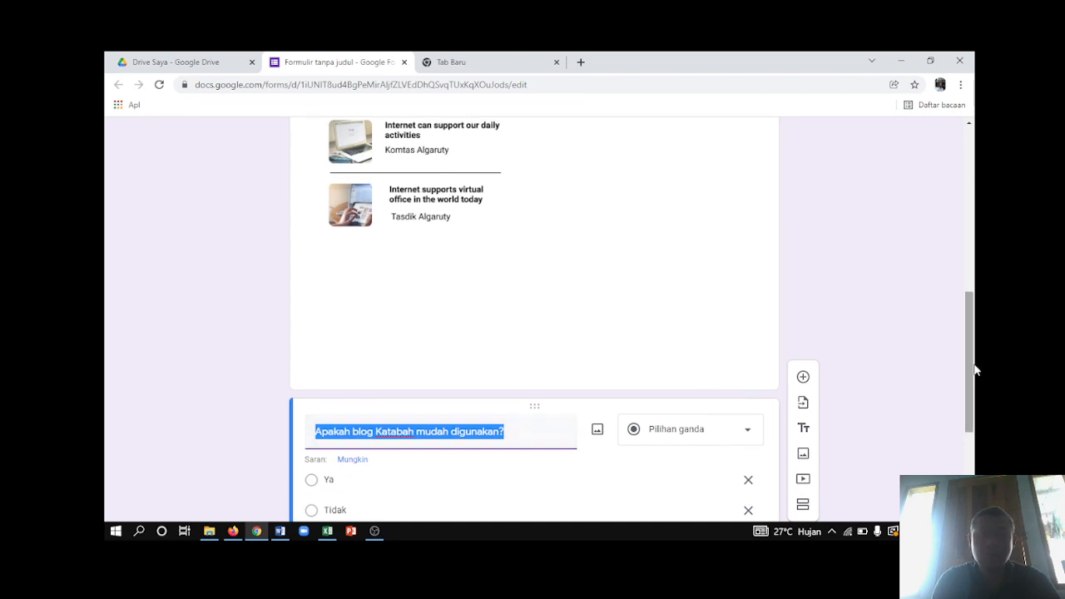
pyautogui.moveTo(972, 367); pyautogui.dragTo(972, 446)
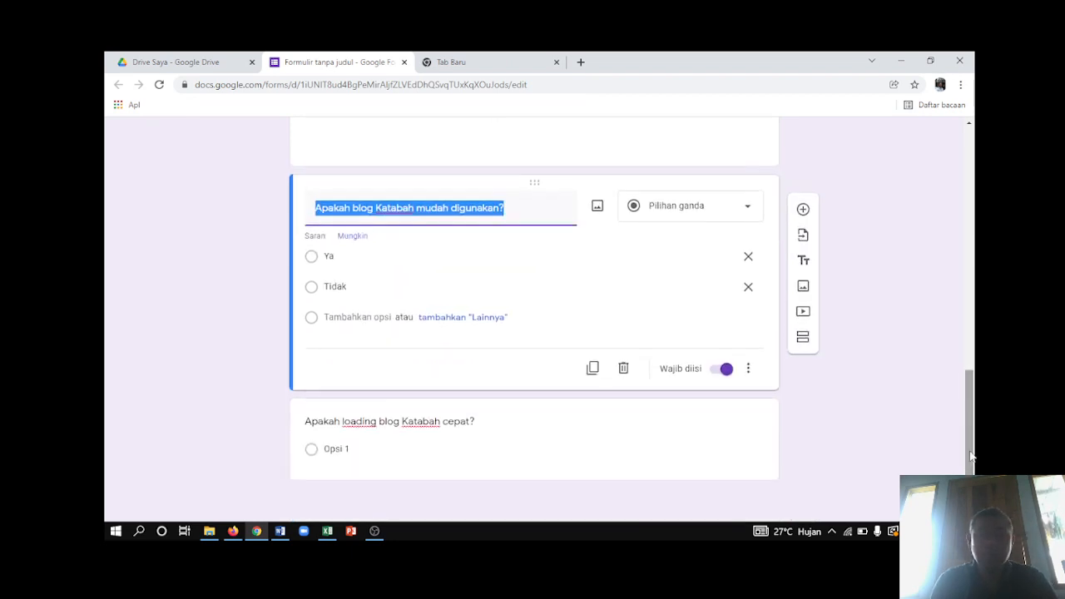
pyautogui.click(342, 420)
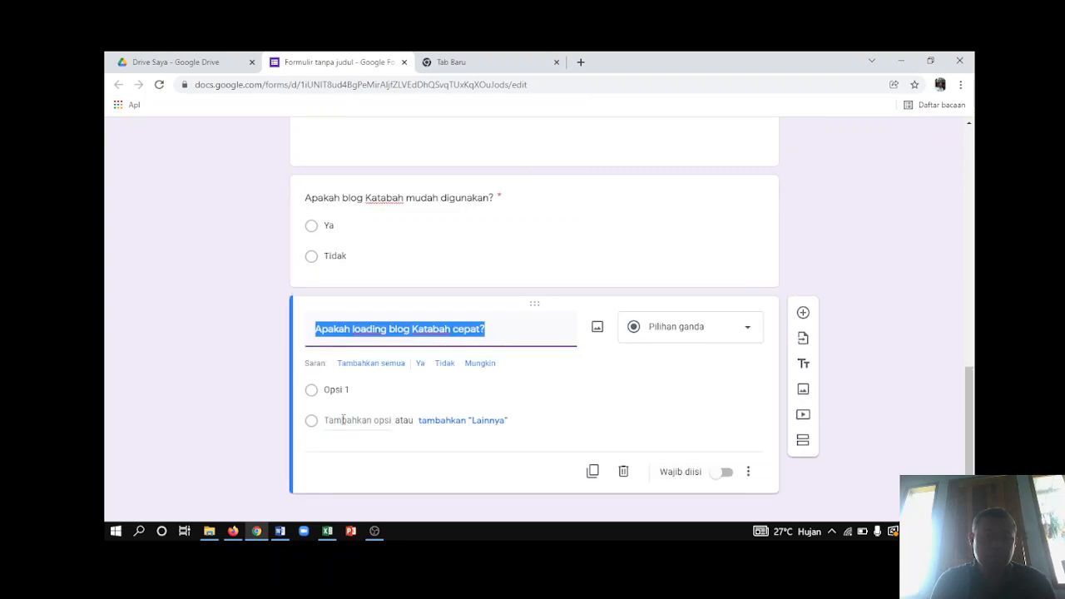
pyautogui.doubleClick(370, 328)
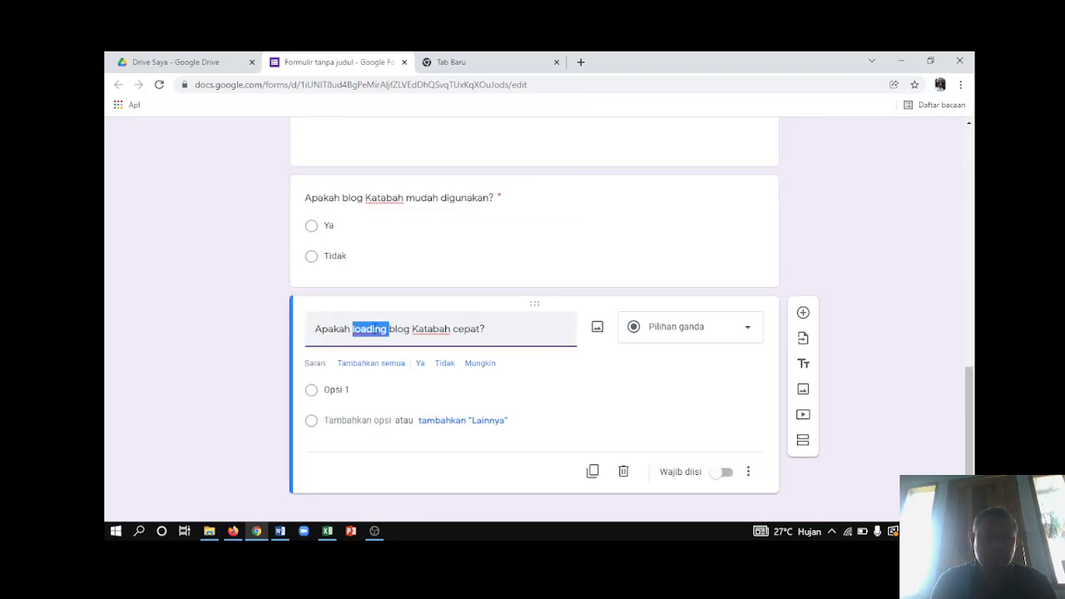
pyautogui.keyDown('shift'); pyautogui.click(482, 329); pyautogui.keyUp('shift')
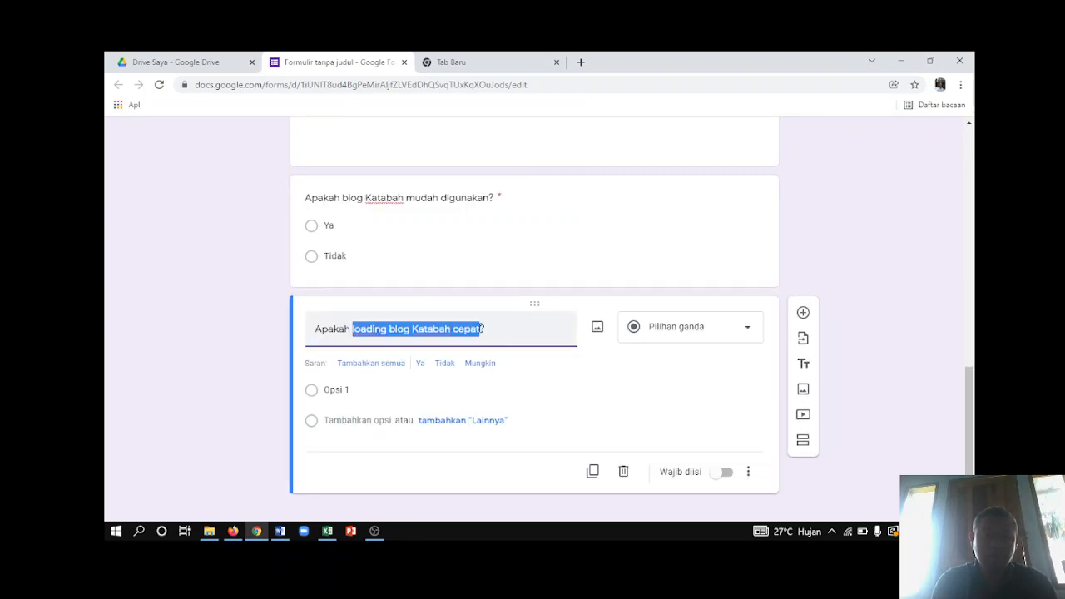
pyautogui.write('Anda menyuka')
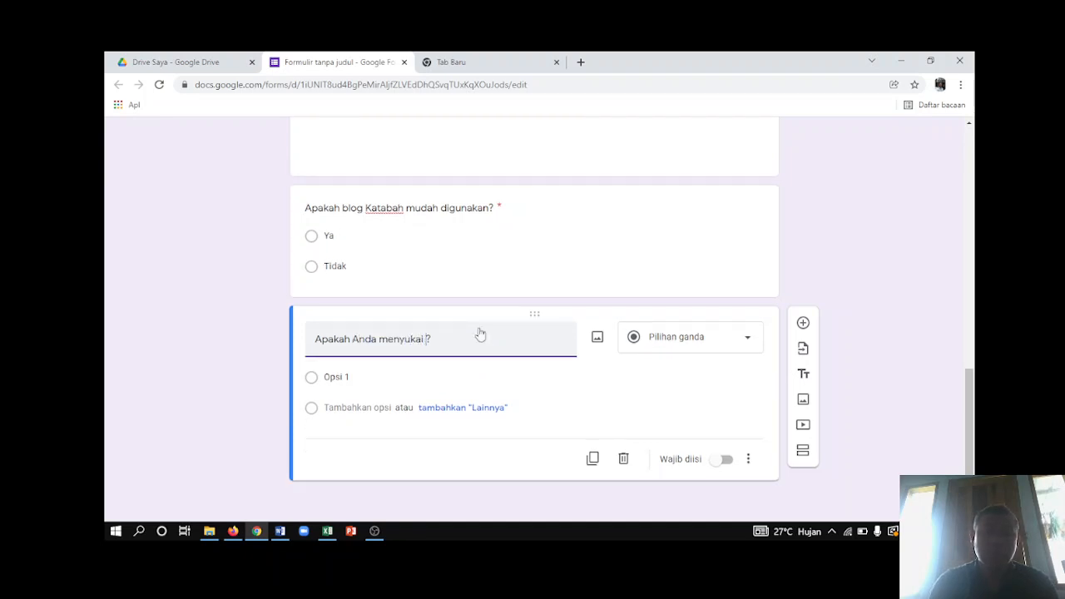
pyautogui.write('i desain ')
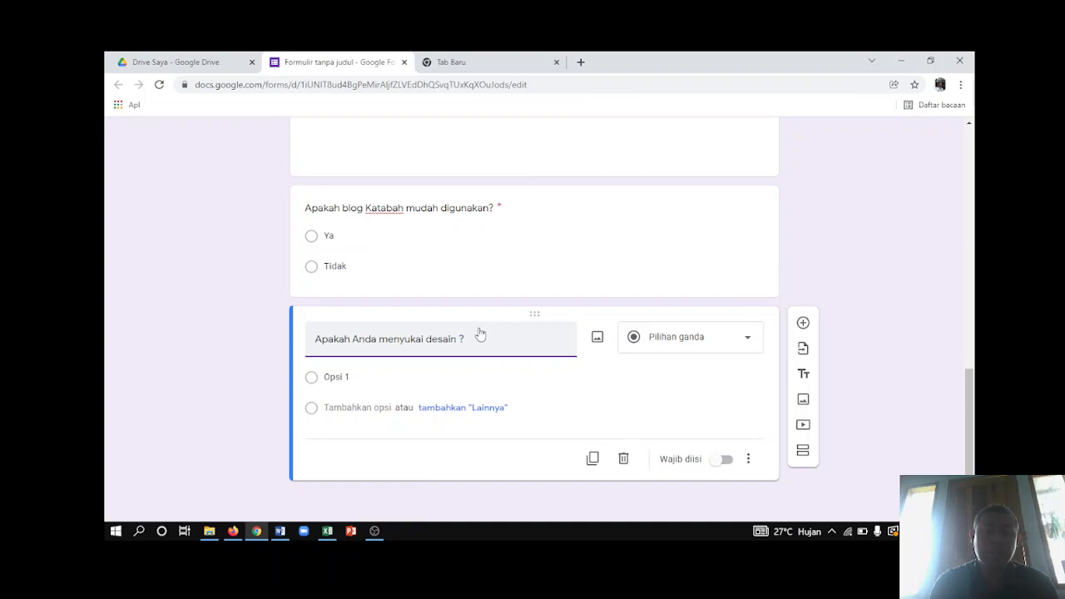
pyautogui.write('blog Kat')
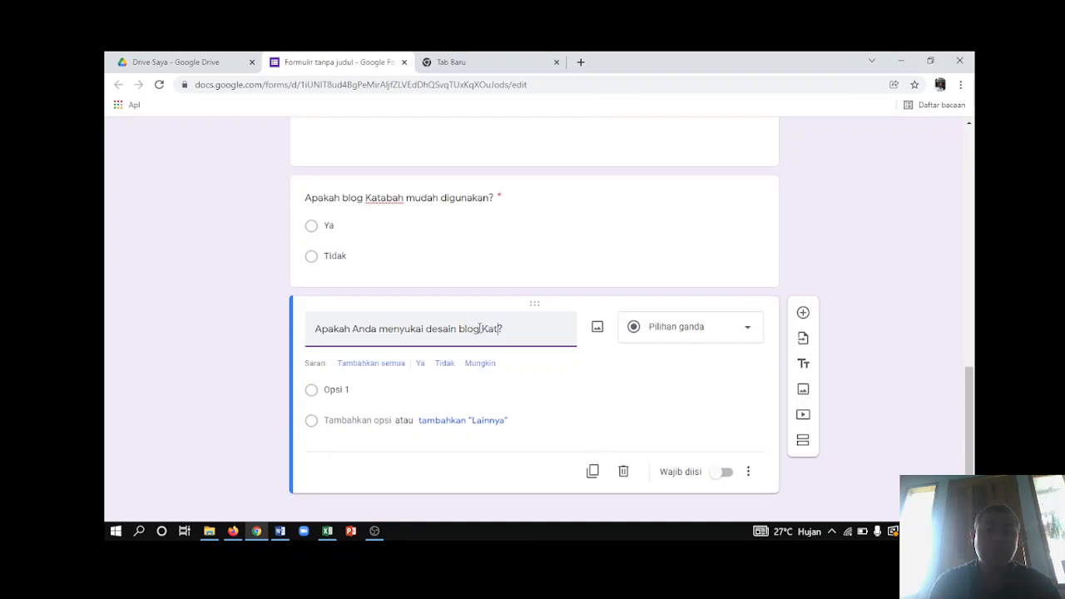
pyautogui.write('abah')
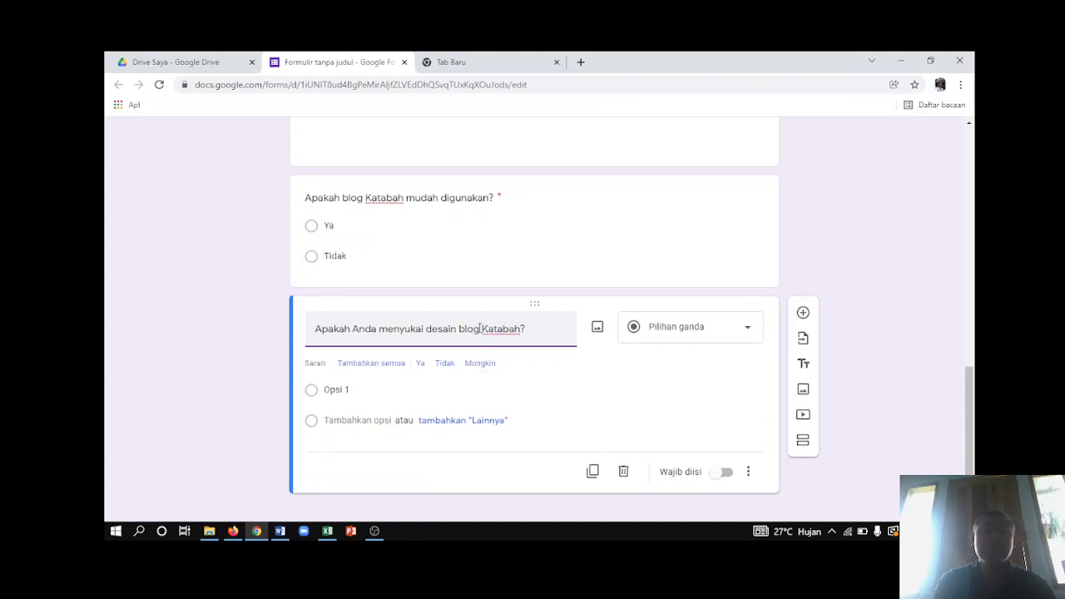
# - Switch to the Excel workbook to check the second question in cell D4, and return to the form
pyautogui.hotkey('alt', 'Tab')
pyautogui.hotkey('alt', 'Tab')
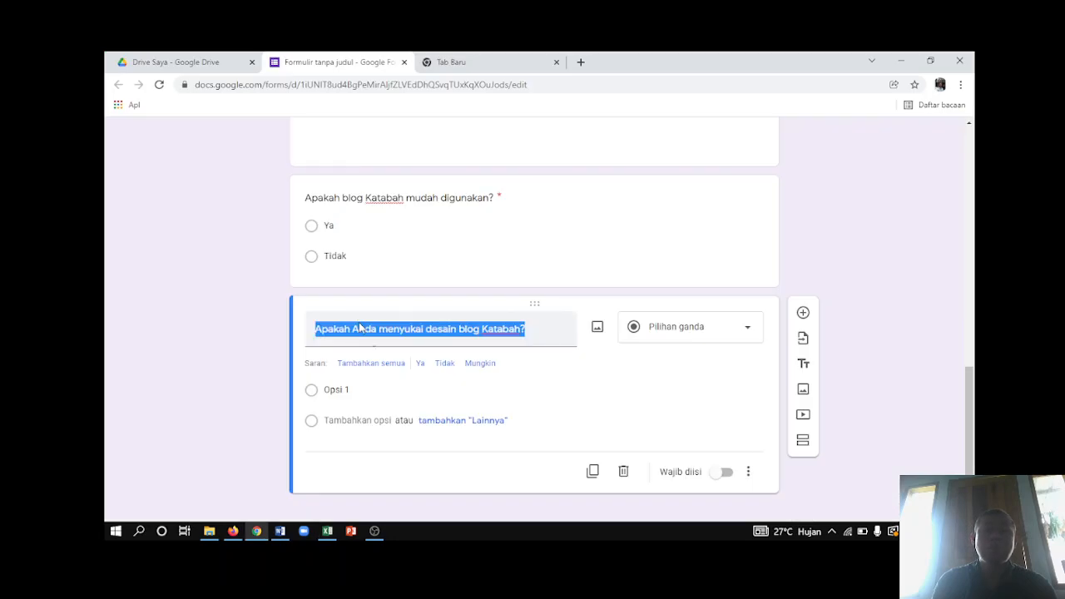
pyautogui.hotkey('alt', 'Tab')
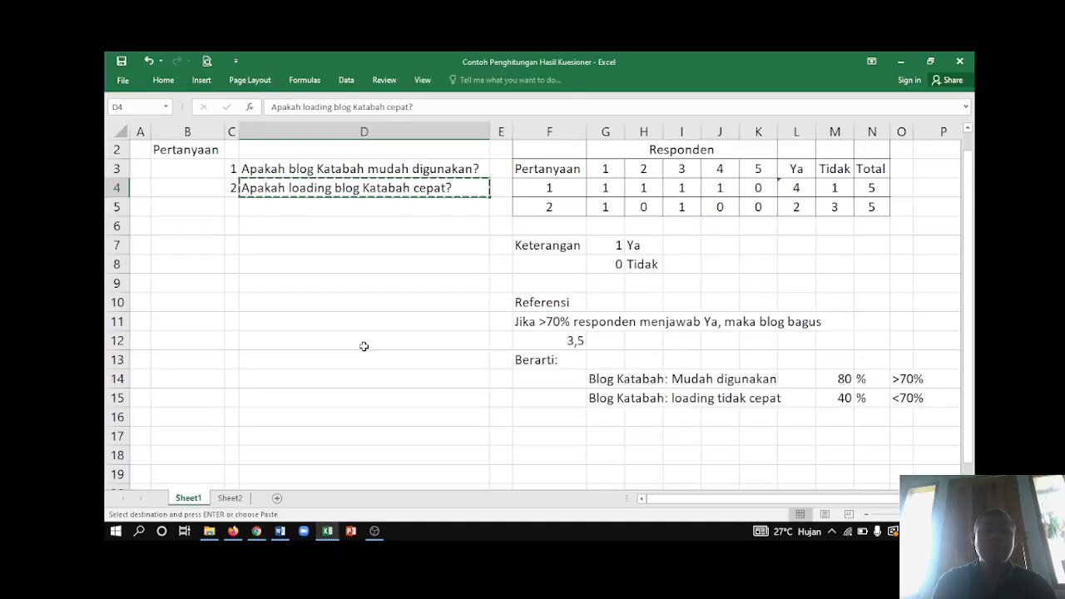
pyautogui.click(341, 203)
pyautogui.click(332, 189)
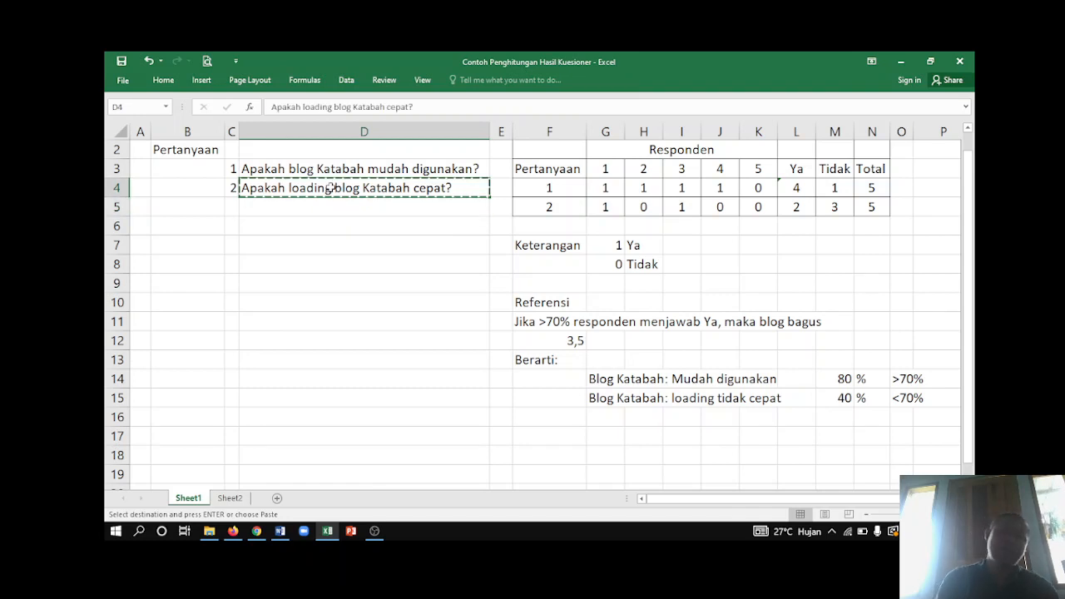
pyautogui.hotkey('alt', 'Tab')
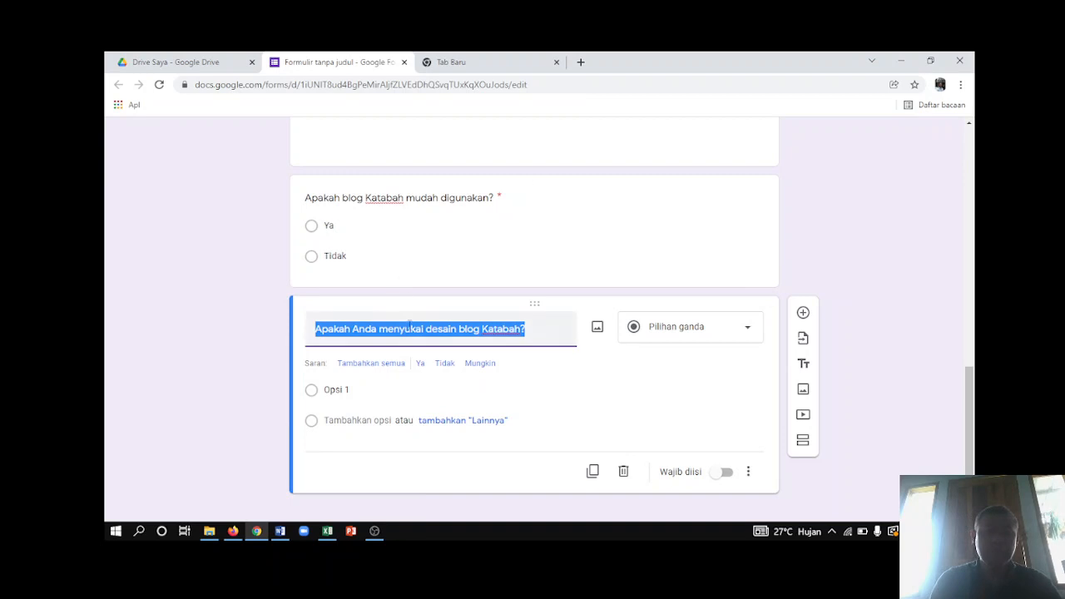
# - Give the question about liking the blog's design the suggested options "Ya" and "Tidak", and make it required (Wajib diisi)
pyautogui.click(420, 363)
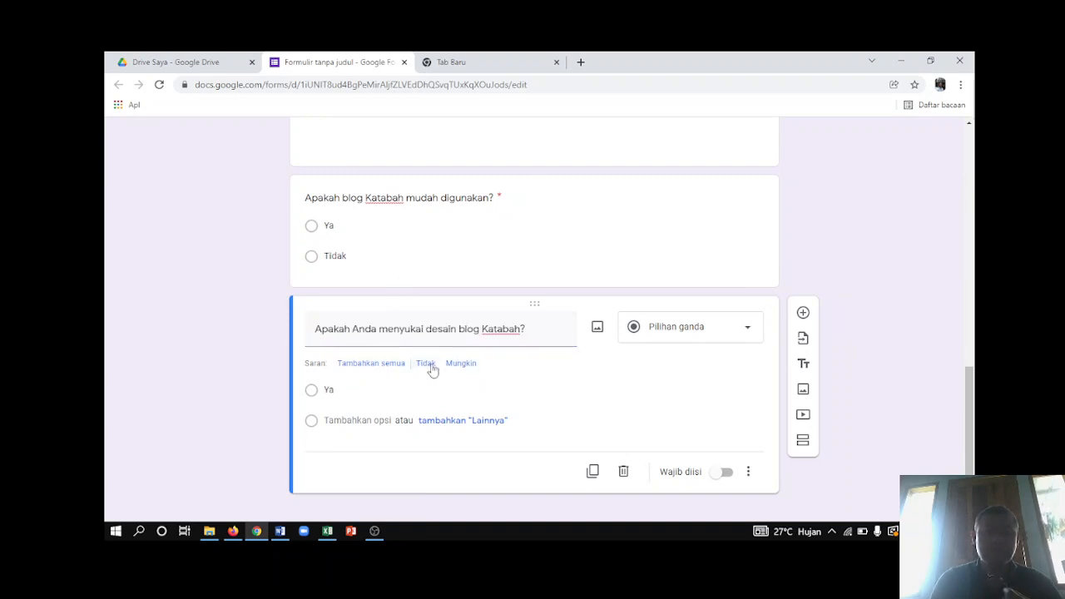
pyautogui.click(425, 363)
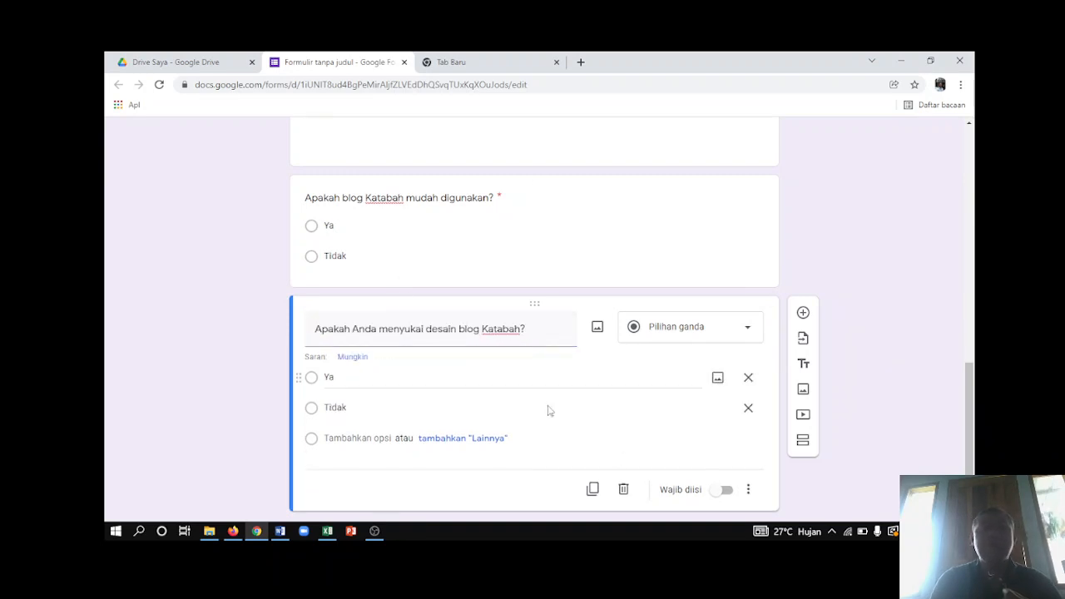
pyautogui.click(726, 490)
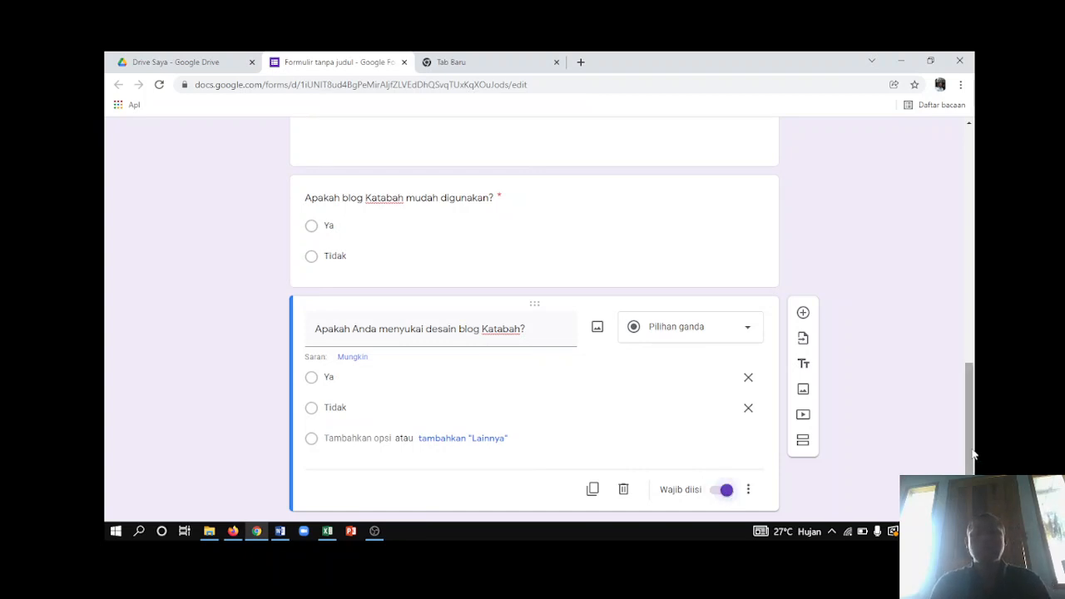
# - Add a required (Wajib diisi) question titled "Nama Anda" with the Jawaban singkat type directly below the design image
pyautogui.moveTo(974, 453); pyautogui.dragTo(970, 467)
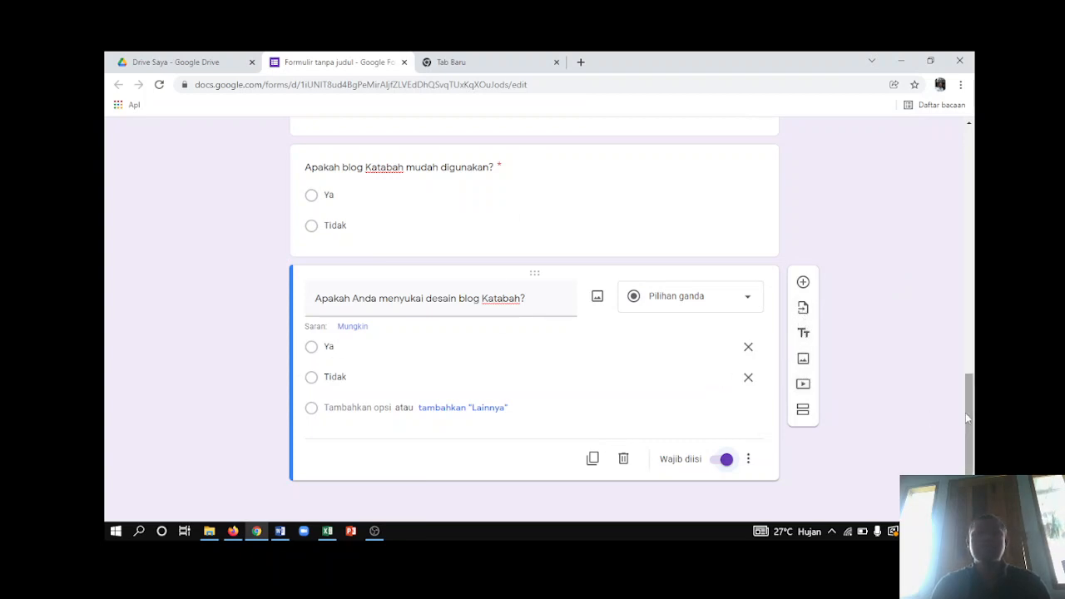
pyautogui.moveTo(970, 422); pyautogui.dragTo(971, 261)
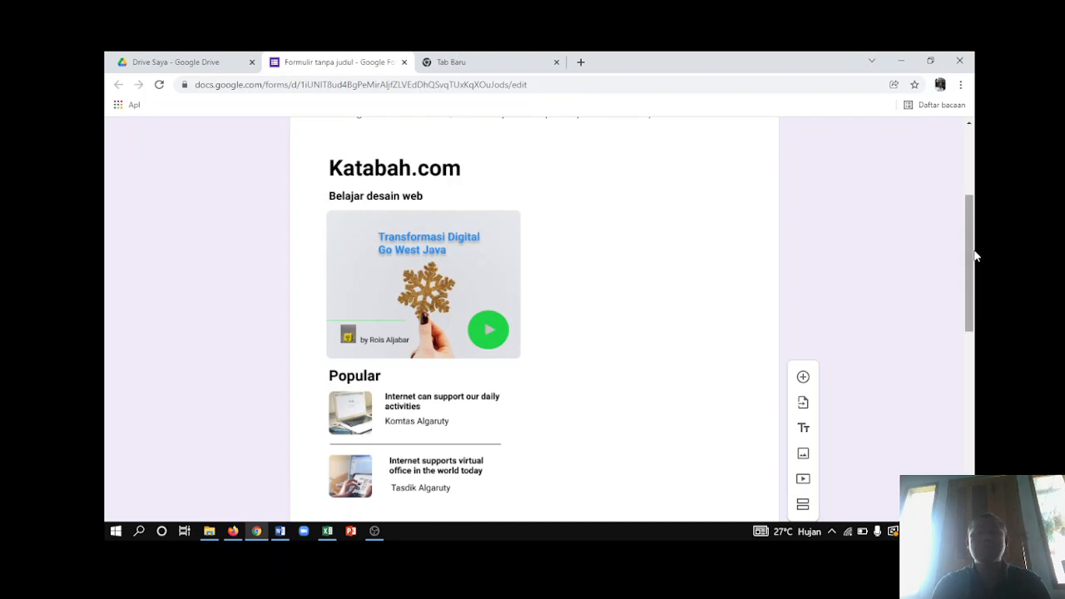
pyautogui.moveTo(976, 256); pyautogui.dragTo(969, 429)
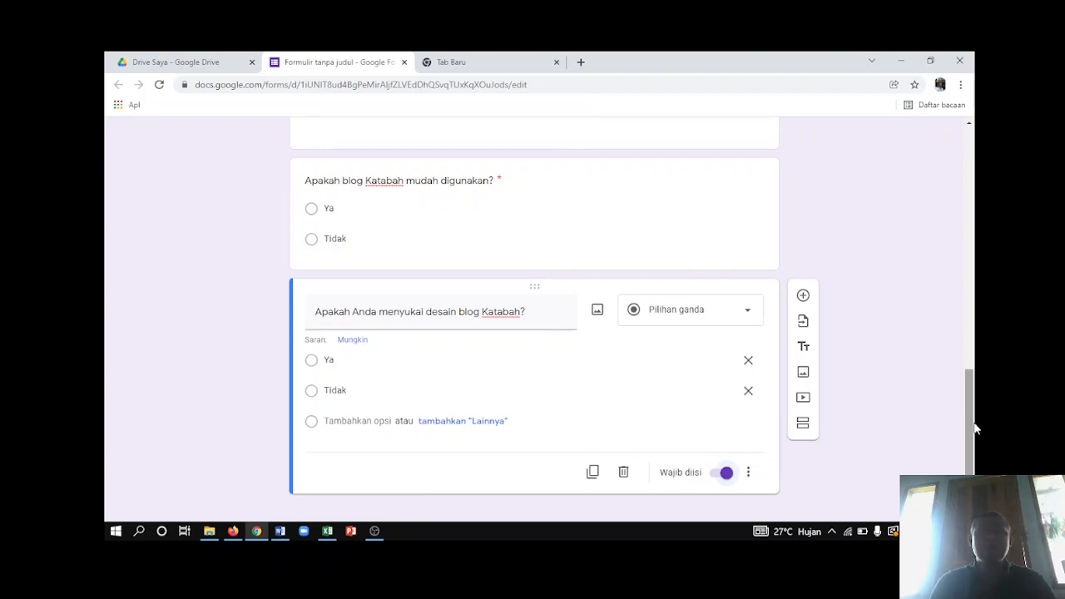
pyautogui.moveTo(976, 428); pyautogui.dragTo(975, 195)
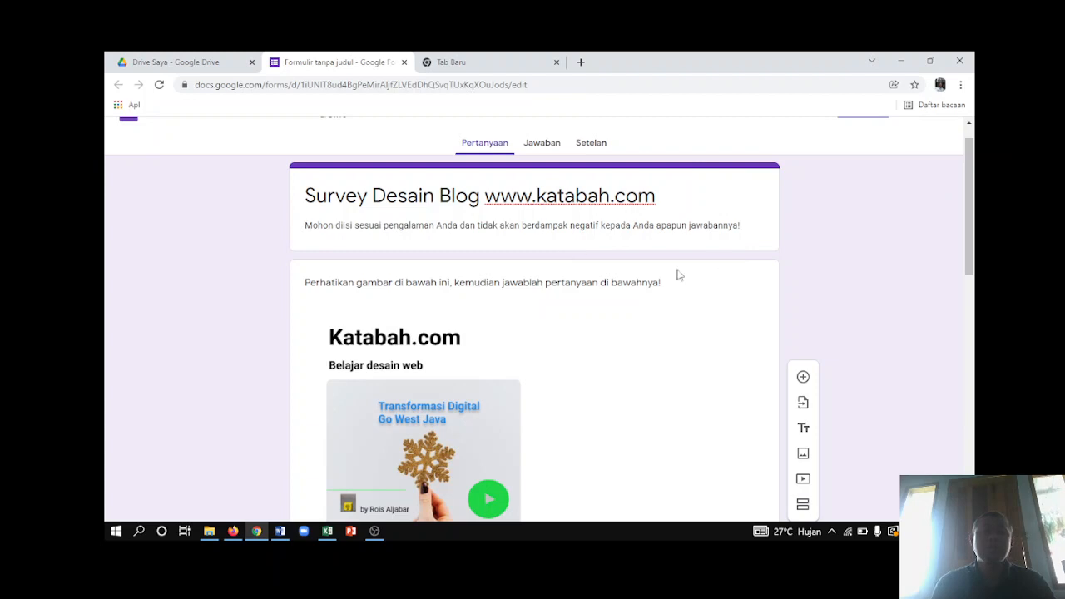
pyautogui.moveTo(971, 233); pyautogui.dragTo(972, 368)
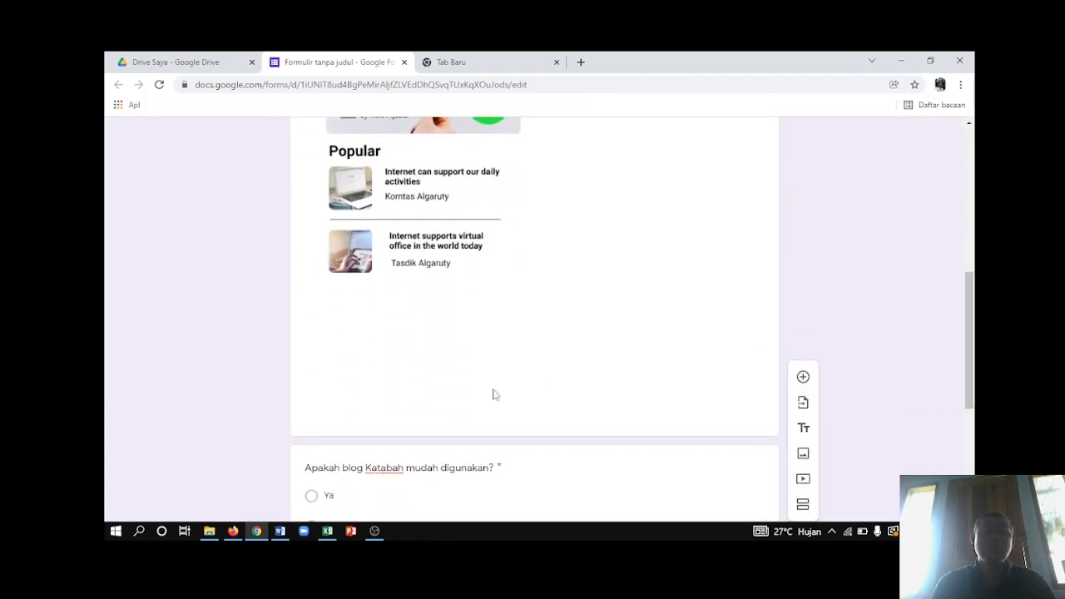
pyautogui.click(462, 347)
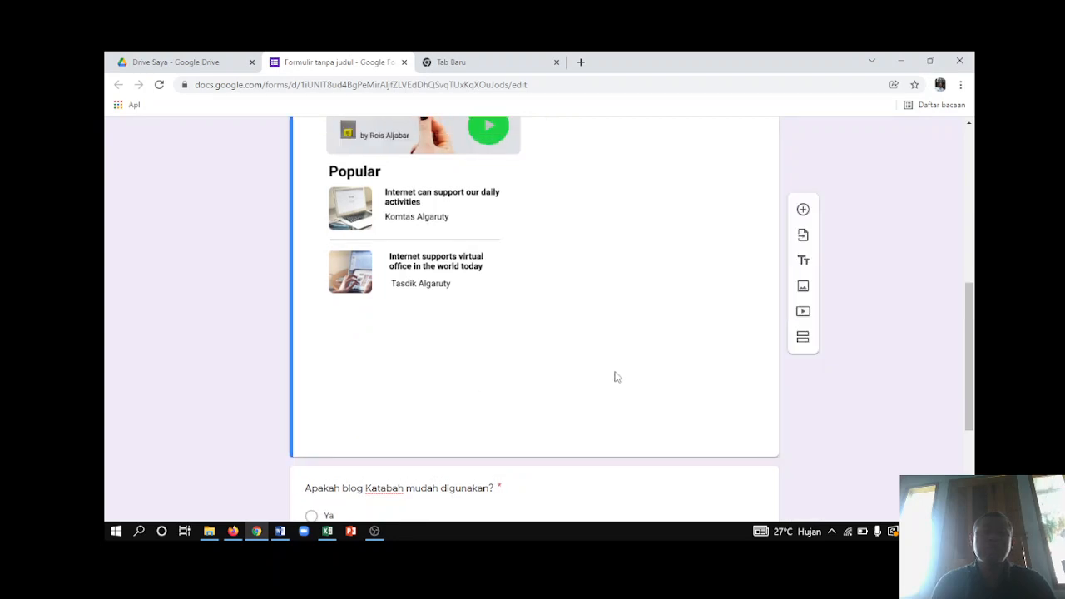
pyautogui.click(802, 211)
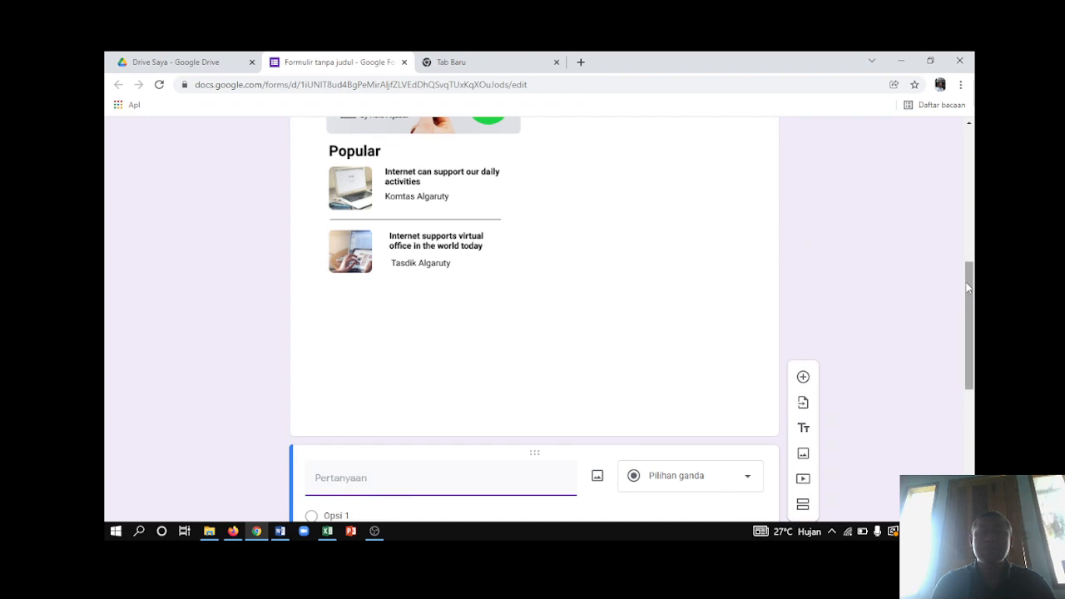
pyautogui.moveTo(966, 286); pyautogui.dragTo(962, 333)
pyautogui.write('N')
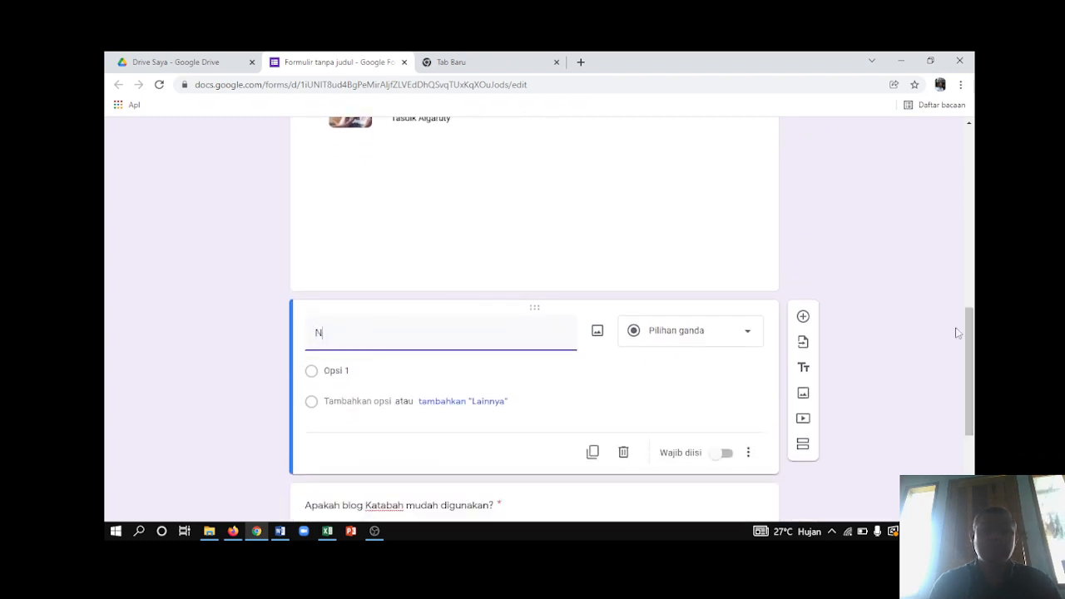
pyautogui.write('ama Anda')
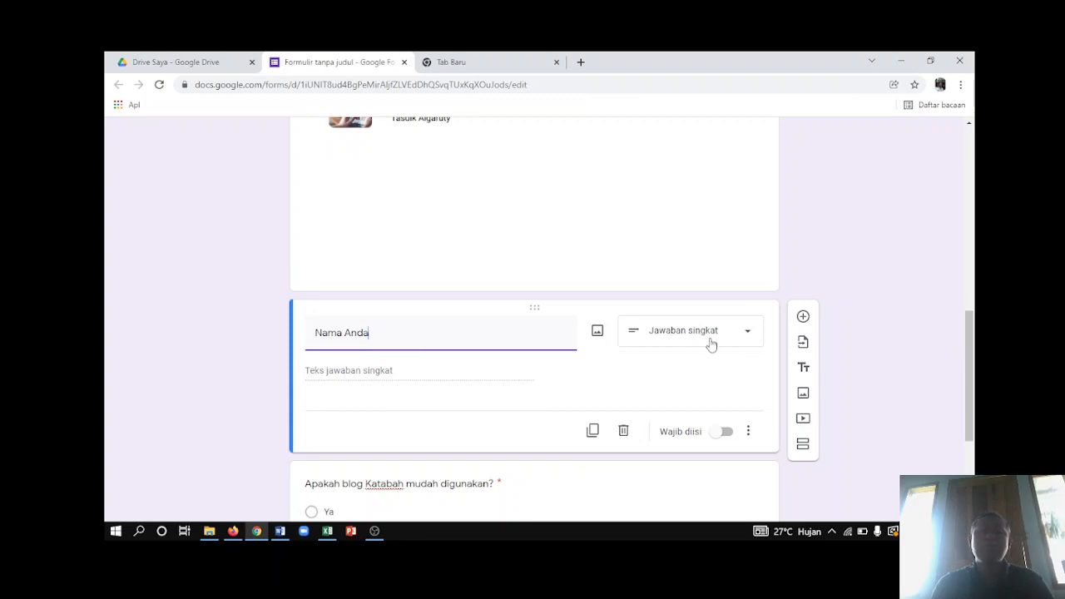
pyautogui.click(726, 431)
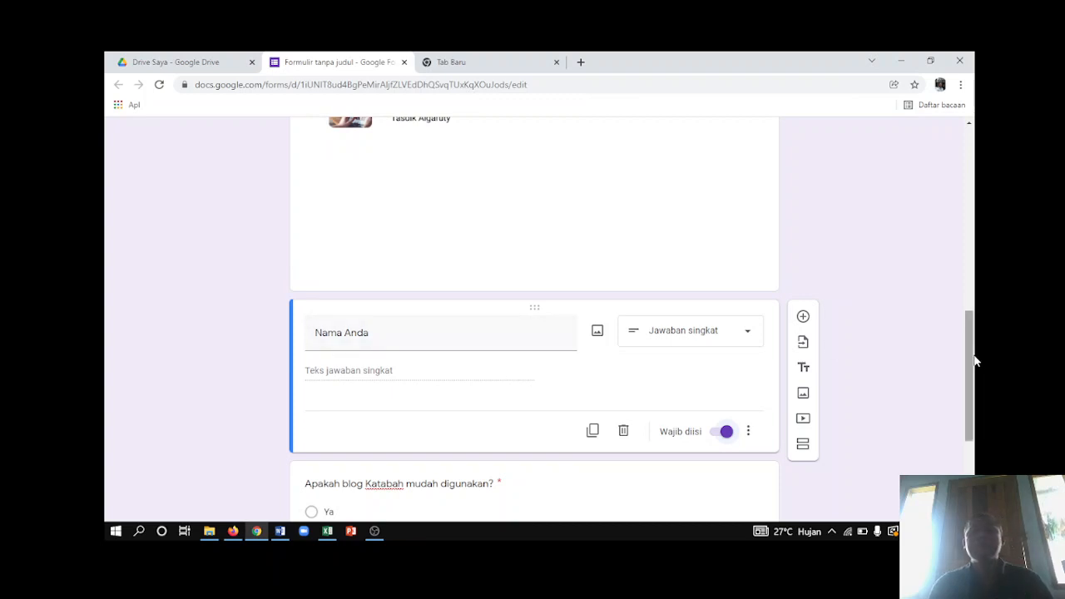
# - Move the question "Apakah Anda menyukai desain blog Katabah?" above "Apakah blog Katabah mudah digunakan?"
pyautogui.moveTo(970, 361); pyautogui.dragTo(976, 437)
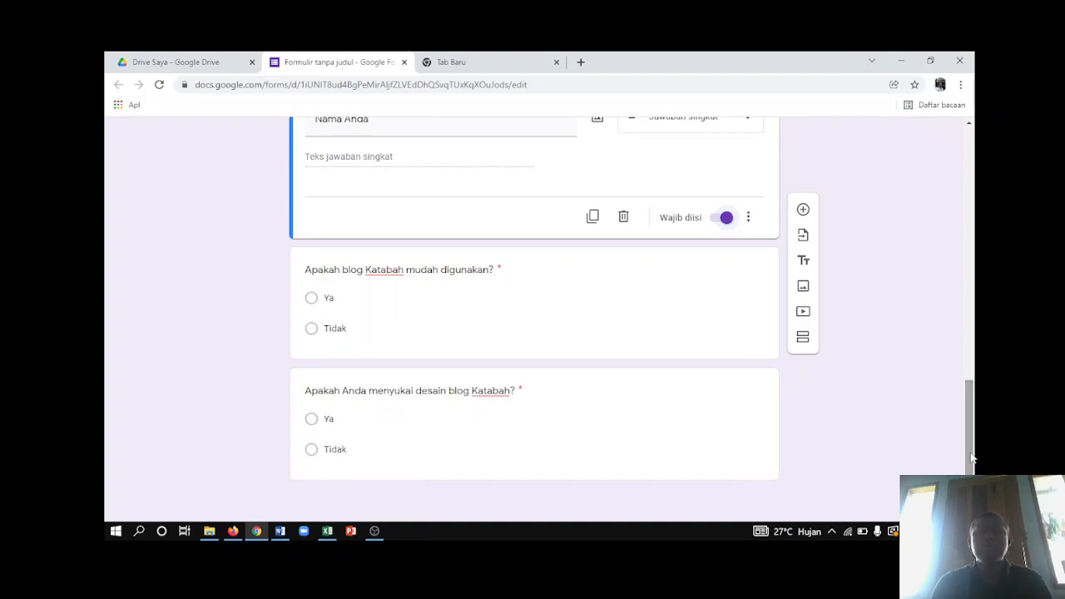
pyautogui.moveTo(976, 437); pyautogui.dragTo(975, 459)
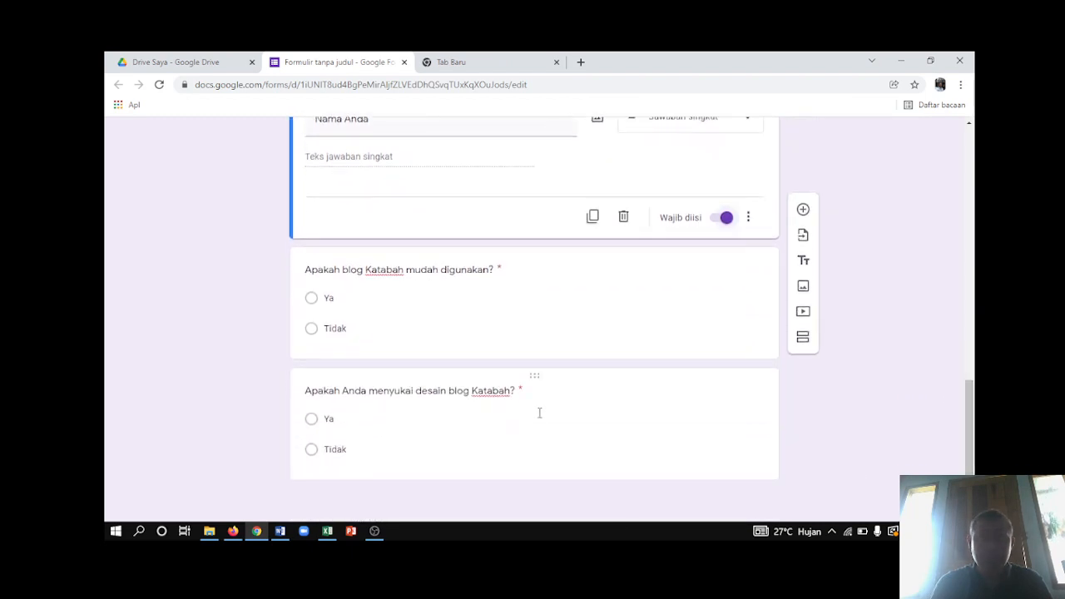
pyautogui.click(539, 411)
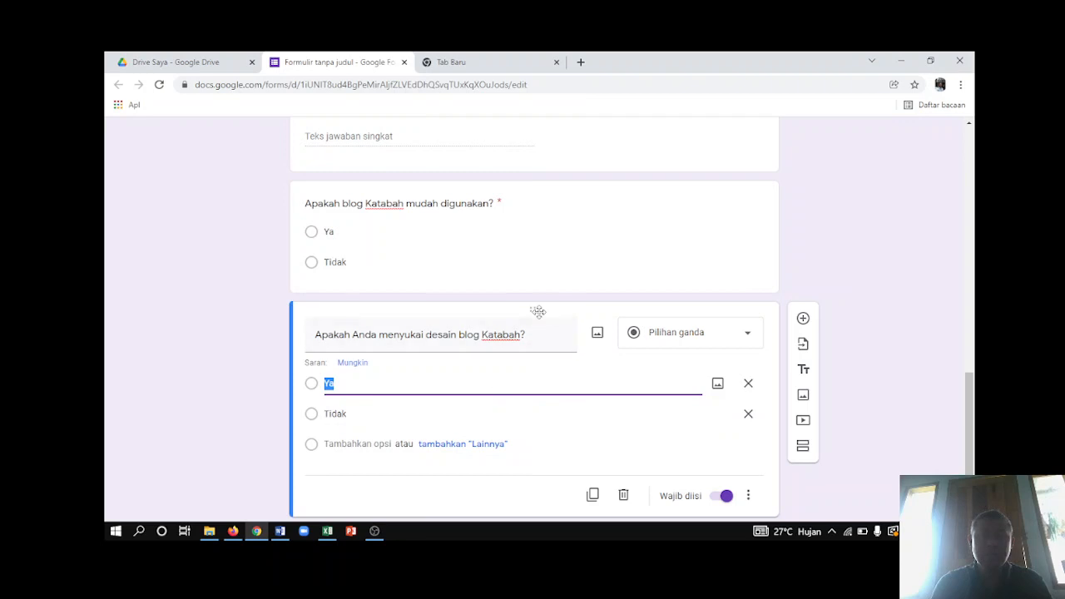
pyautogui.moveTo(538, 312); pyautogui.dragTo(523, 504)
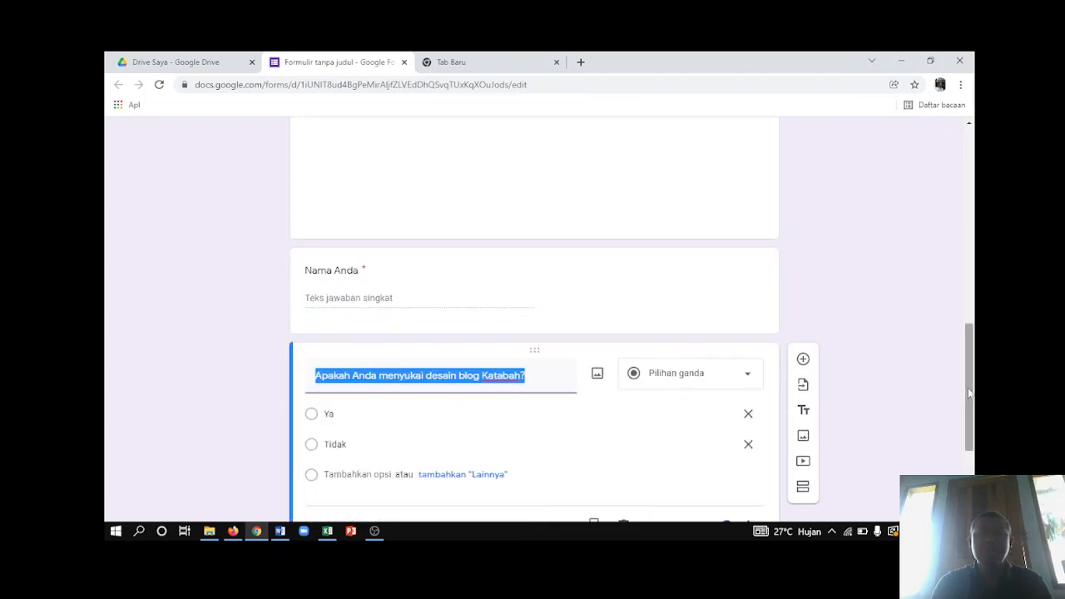
# - Move the question "Apakah blog Katabah mudah digunakan?" back up to directly below "Nama Anda"
pyautogui.moveTo(976, 397); pyautogui.dragTo(971, 463)
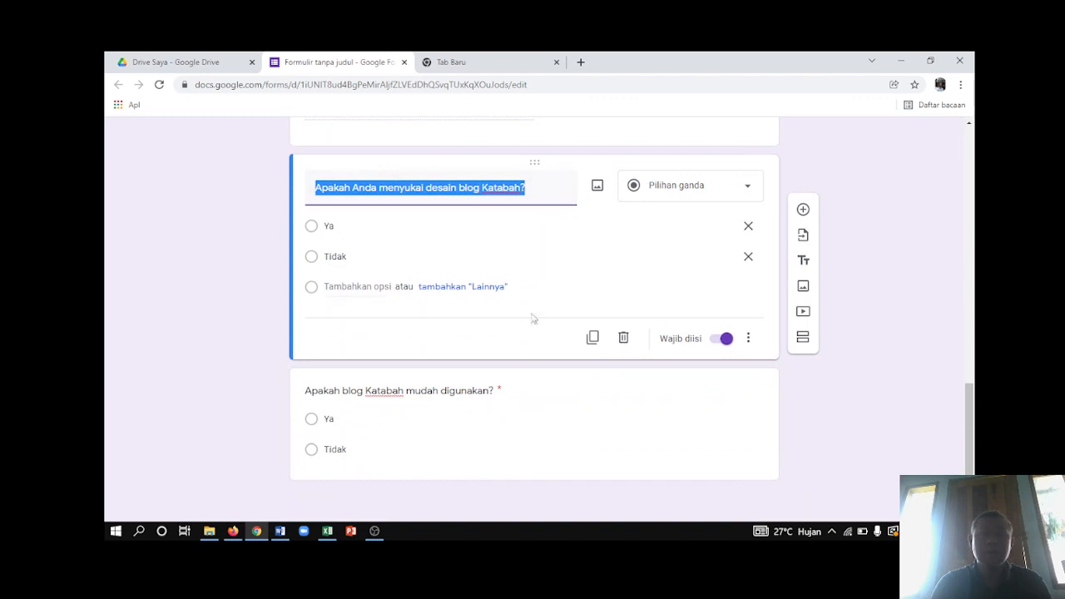
pyautogui.click(527, 391)
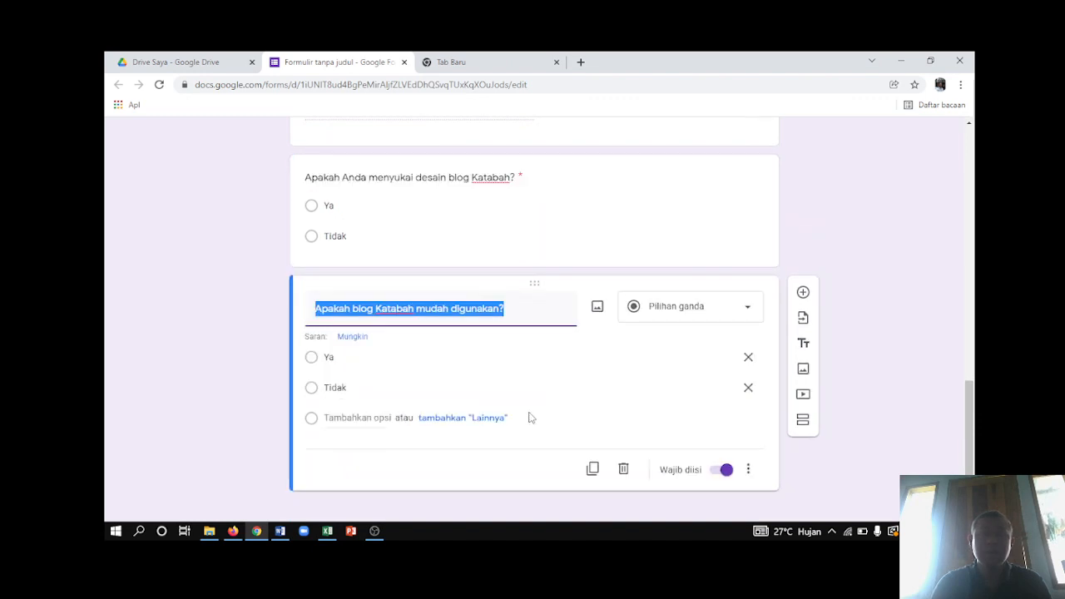
pyautogui.moveTo(535, 284); pyautogui.dragTo(508, 406)
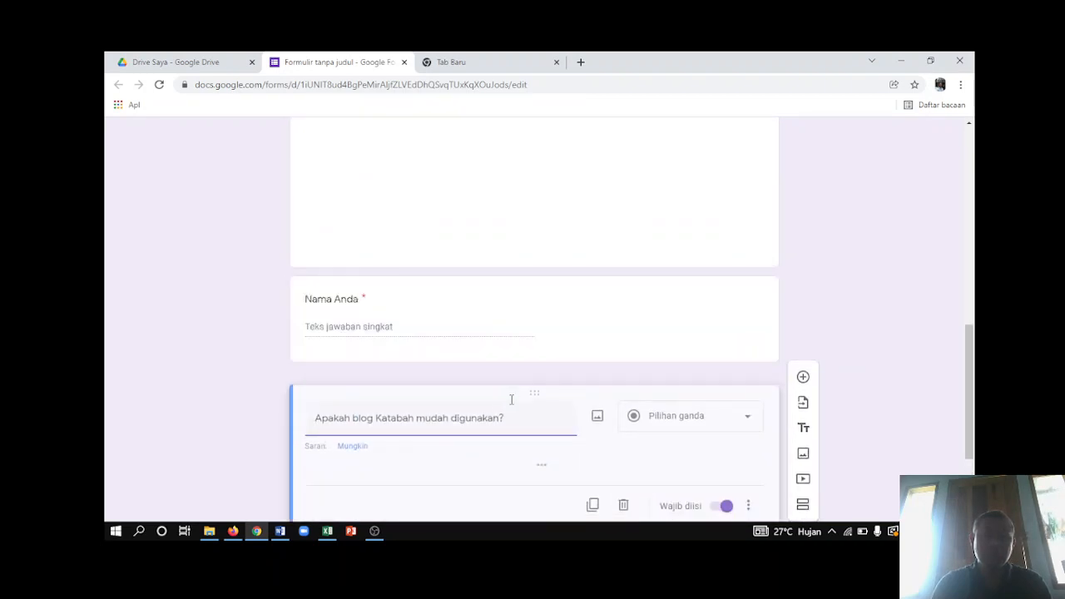
# - Review the order of the questions in the form and open its respondent preview
pyautogui.moveTo(973, 341); pyautogui.dragTo(976, 423)
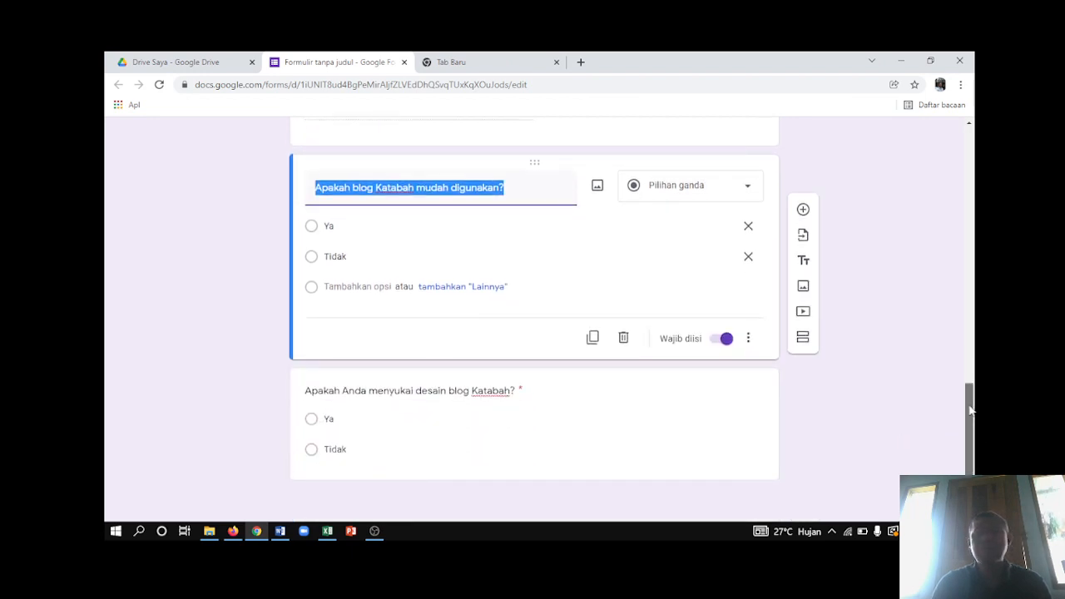
pyautogui.moveTo(972, 411); pyautogui.dragTo(972, 166)
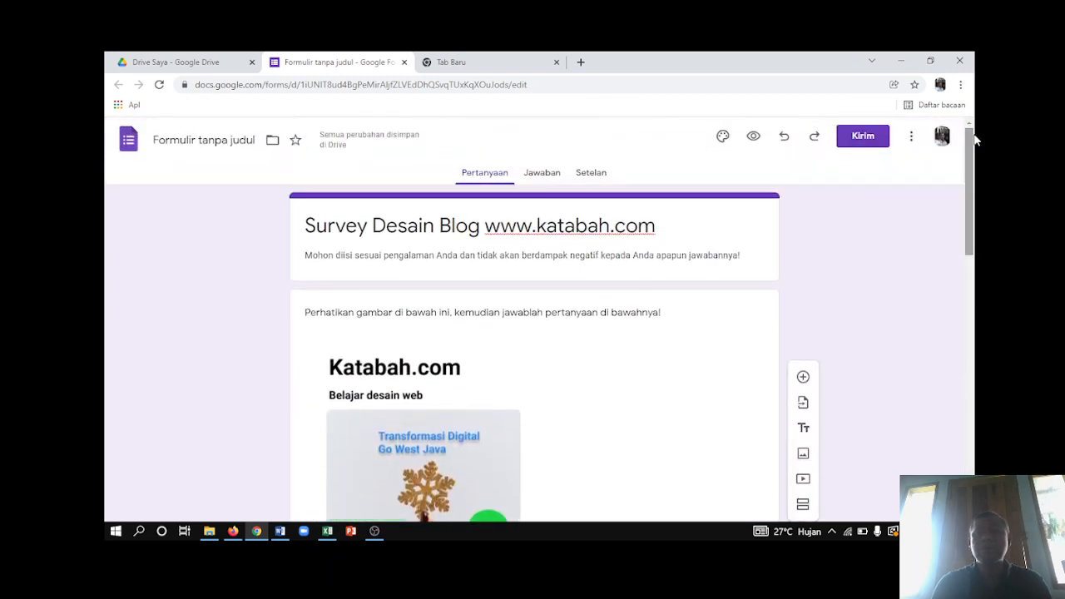
pyautogui.click(751, 141)
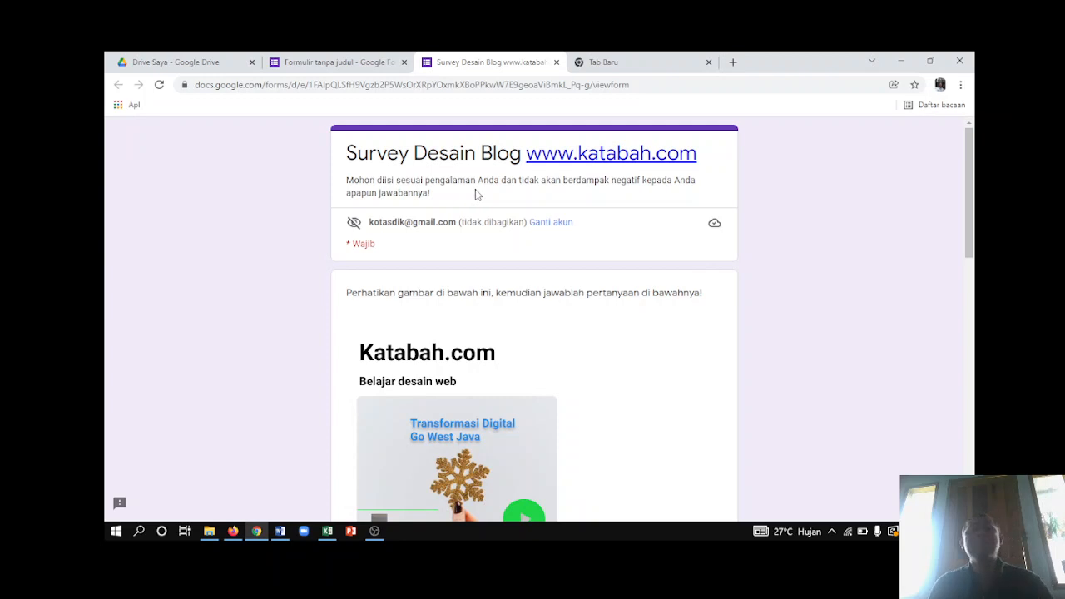
# - In the form editor, replace the word "pengalaman" with "pendapat" in the form description
pyautogui.click(365, 58)
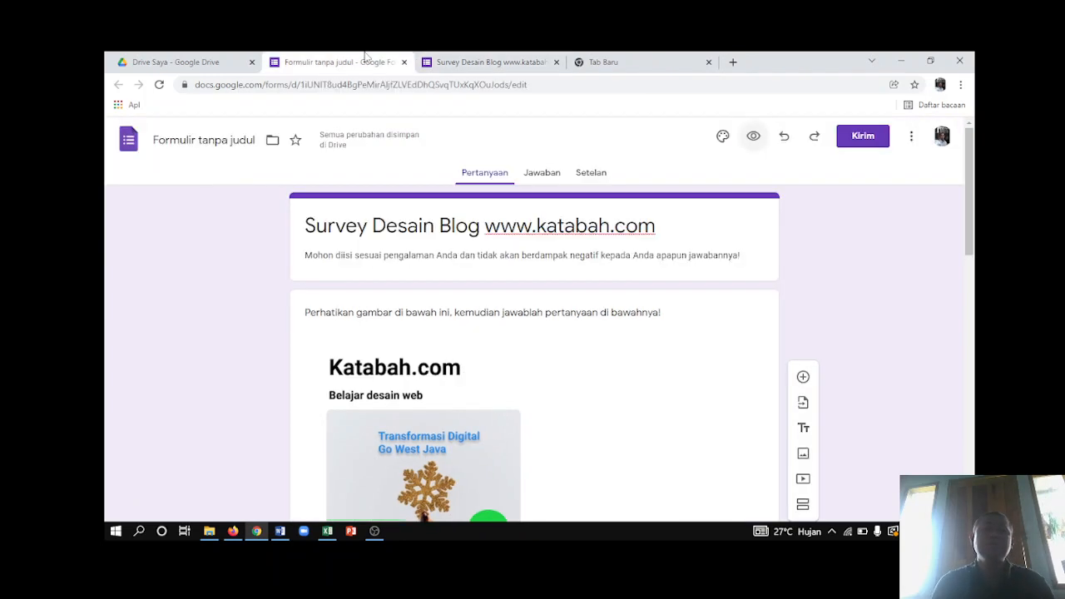
pyautogui.tripleClick(424, 255)
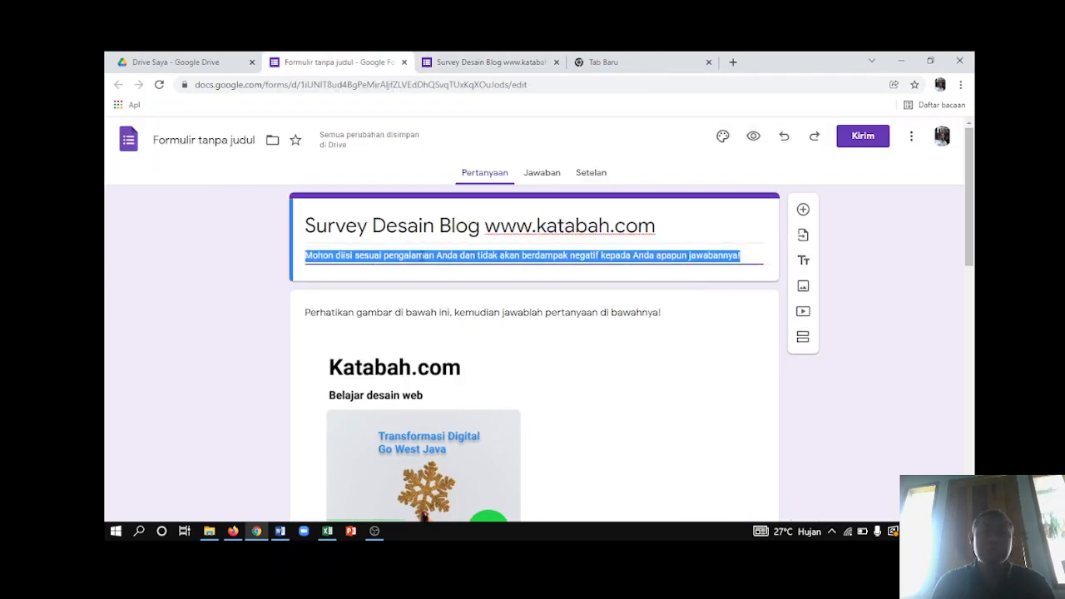
pyautogui.click(434, 255)
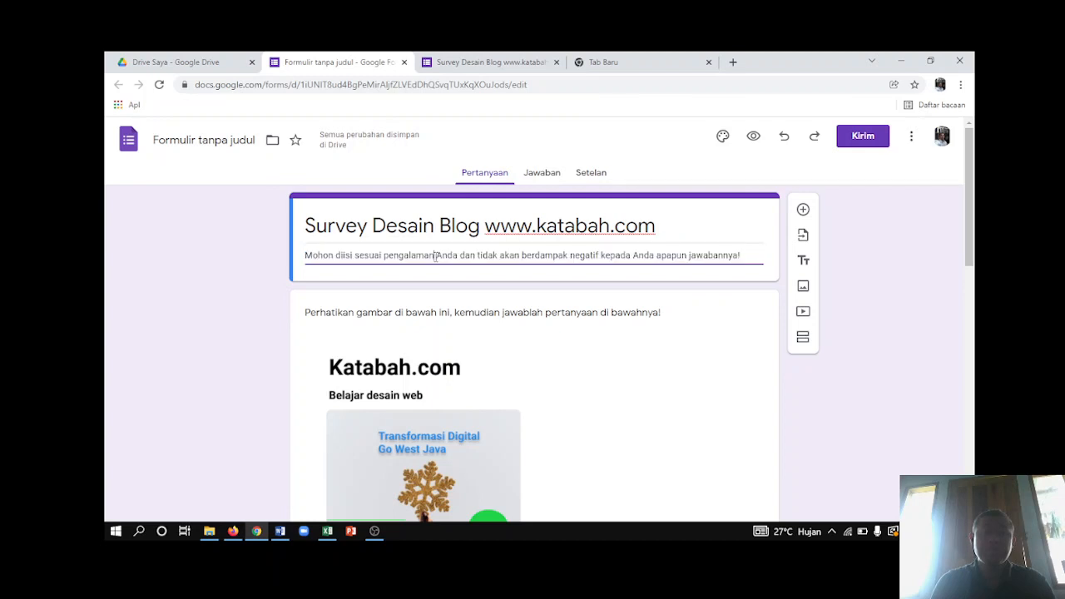
pyautogui.doubleClick(433, 255)
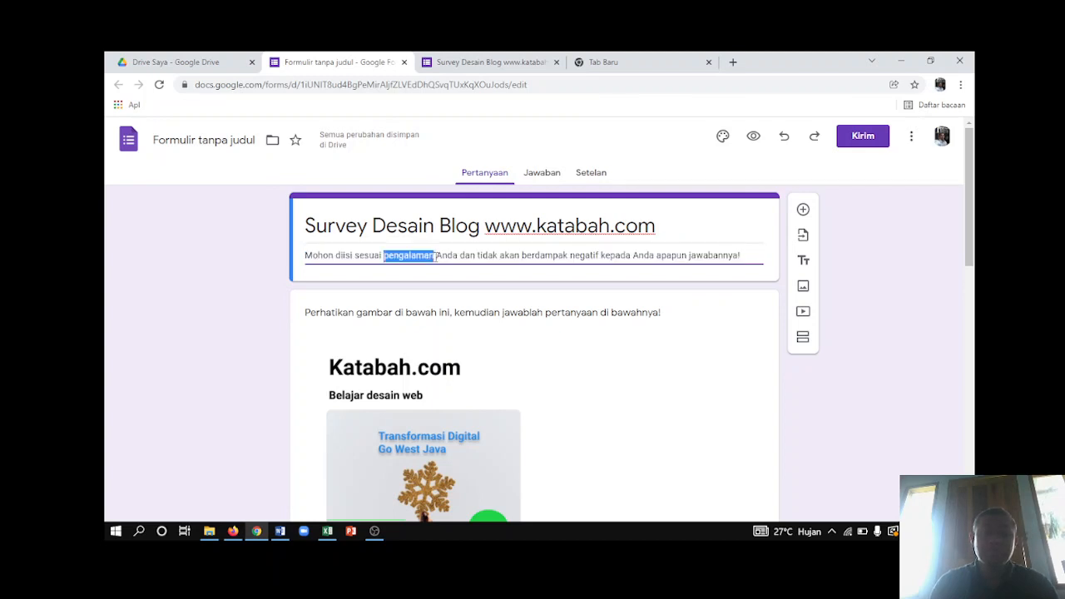
pyautogui.write('pendapat')
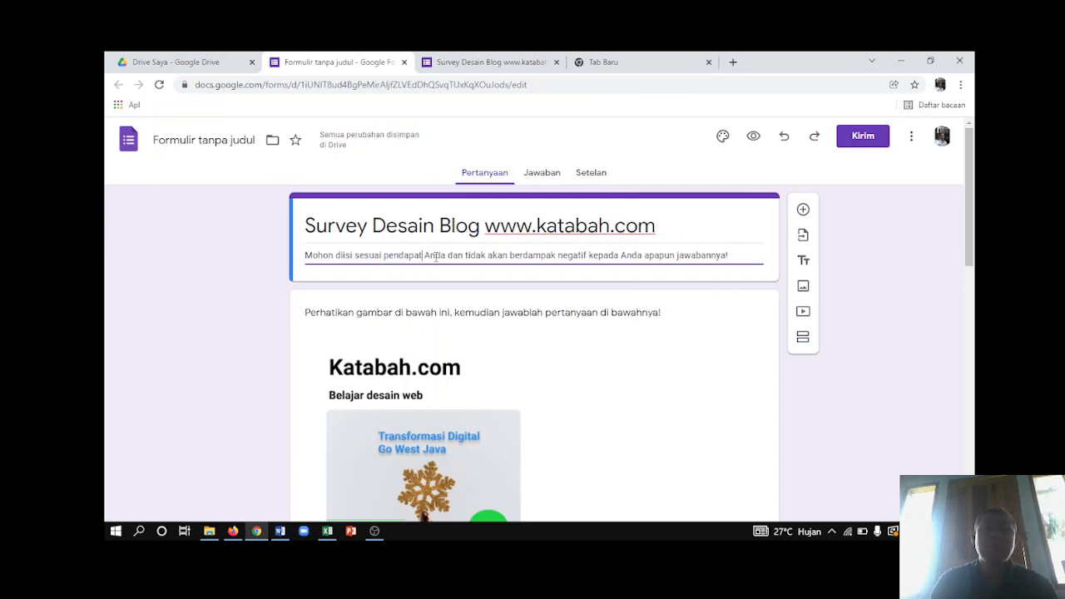
# - Reload the respondent preview and review the form from its description down to the questions
pyautogui.click(445, 60)
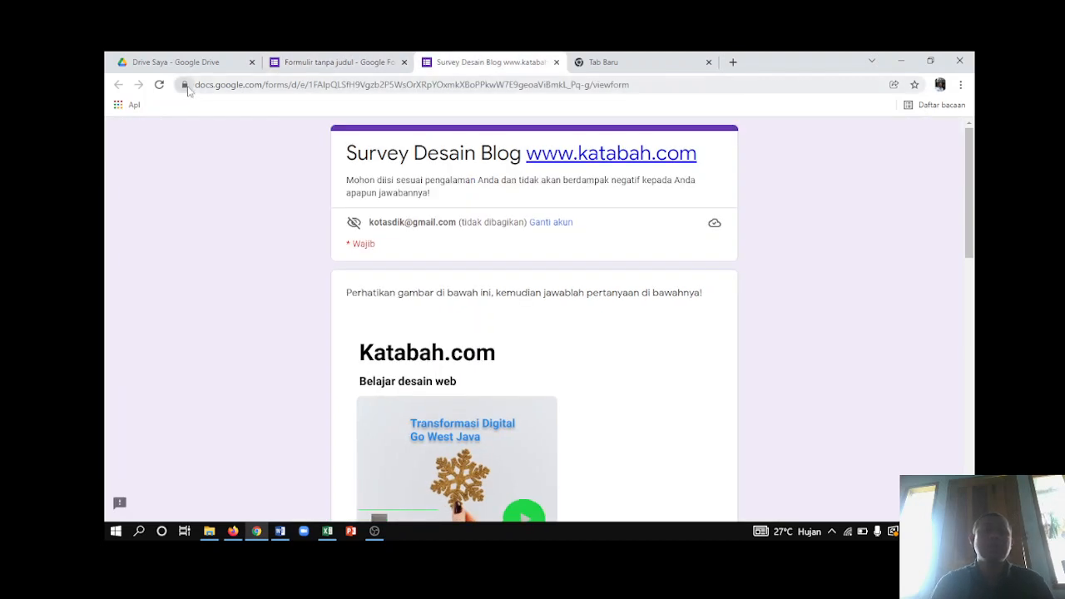
pyautogui.click(158, 84)
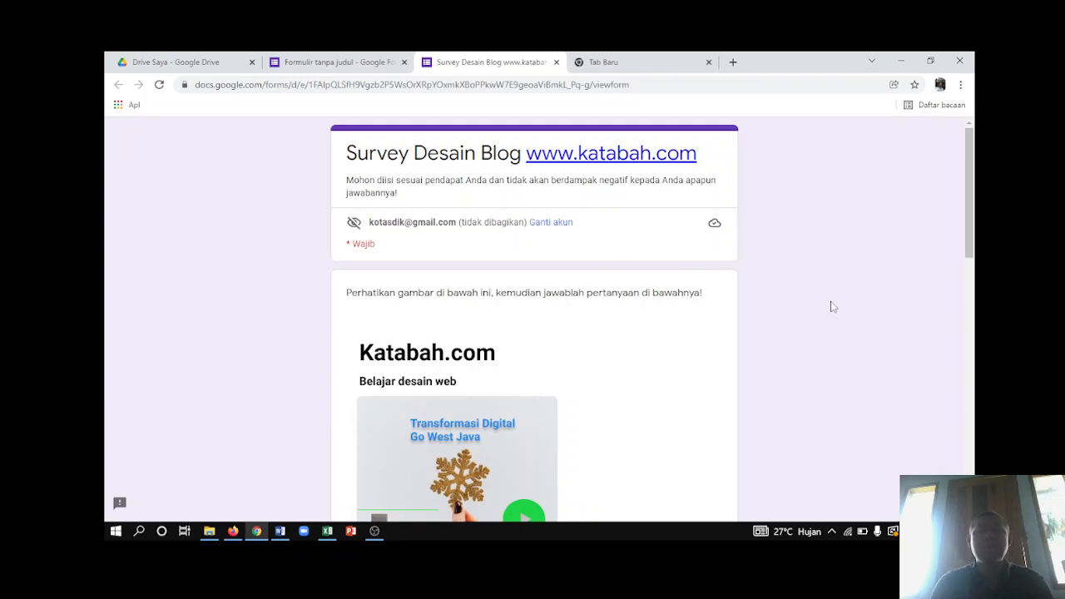
pyautogui.moveTo(970, 242); pyautogui.dragTo(975, 285)
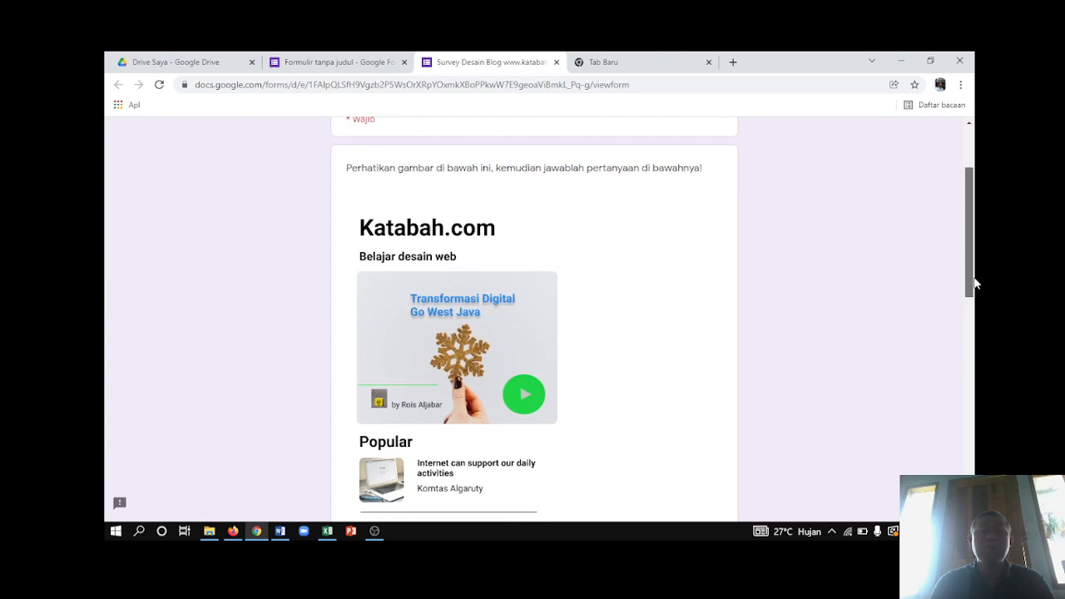
pyautogui.moveTo(975, 284); pyautogui.dragTo(964, 436)
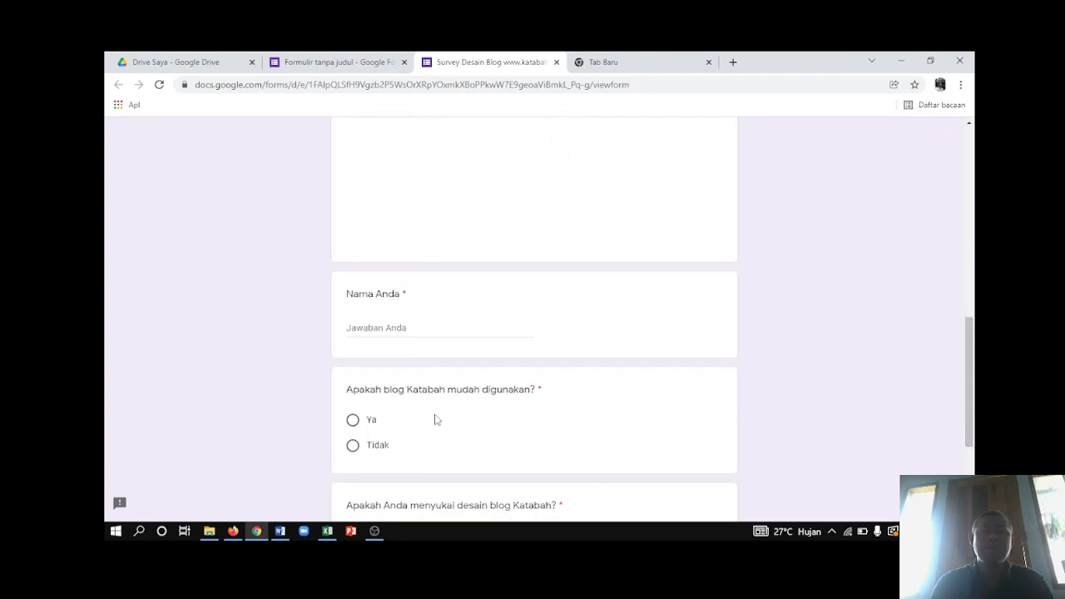
# - Fill in a respondent name under "Nama Anda", answer "Ya" to both Katabah blog questions and submit the response
pyautogui.click(380, 329)
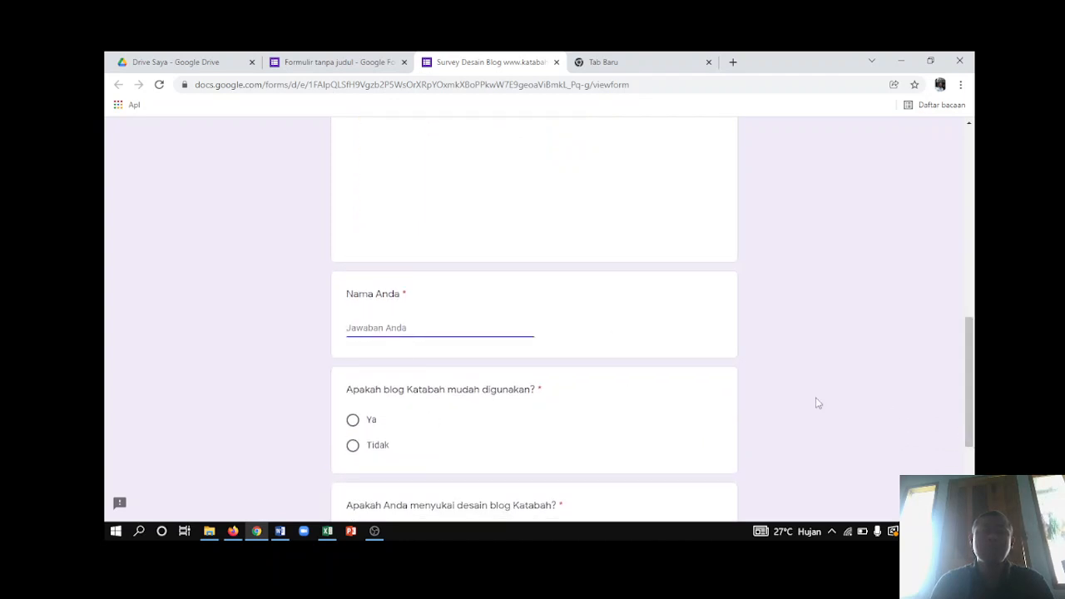
pyautogui.moveTo(971, 397); pyautogui.dragTo(970, 434)
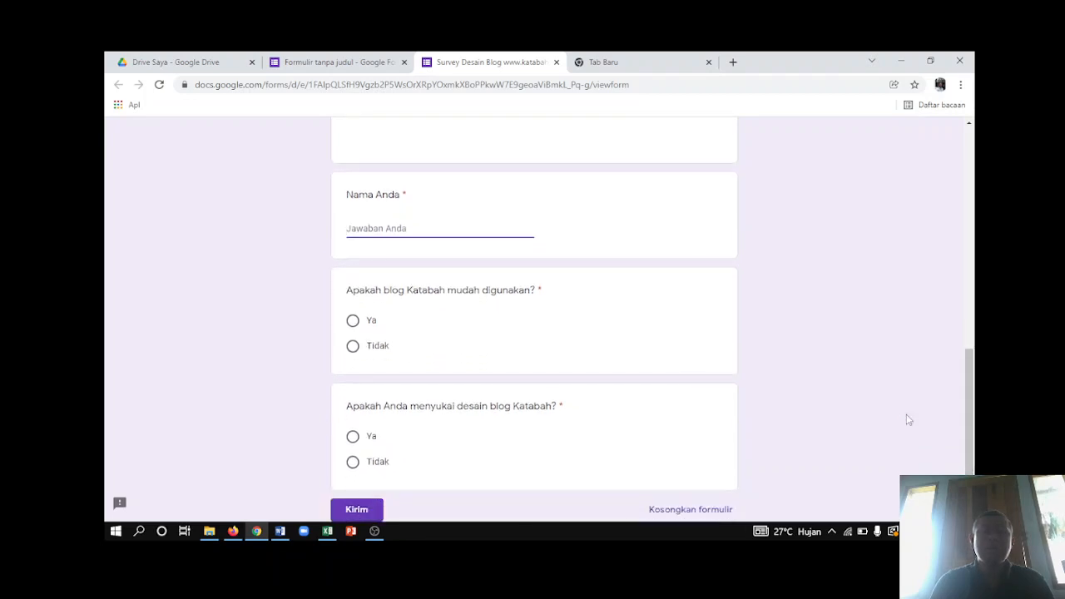
pyautogui.click(356, 327)
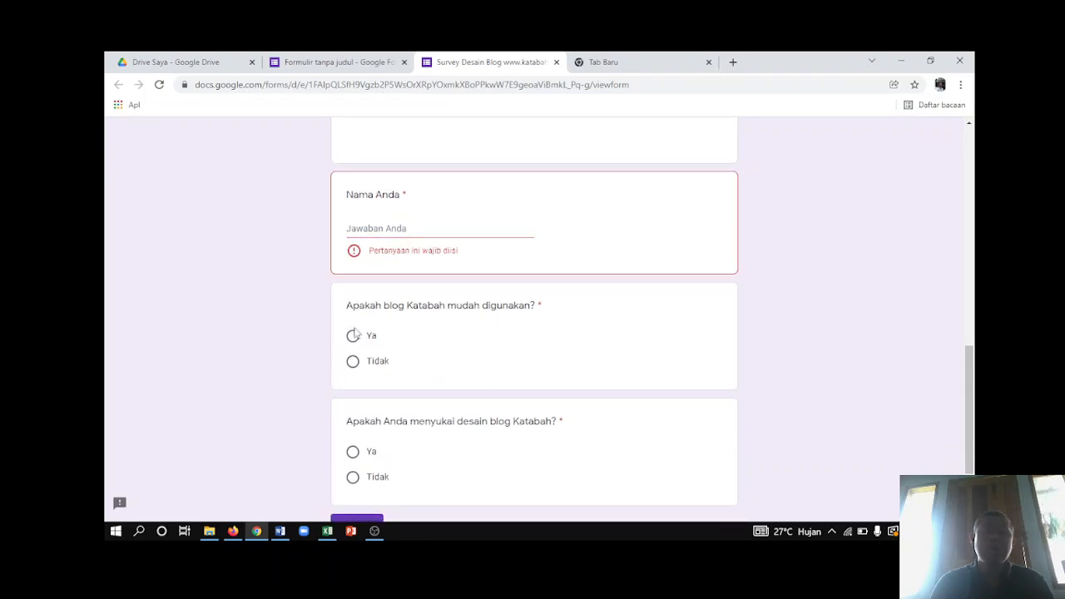
pyautogui.click(398, 233)
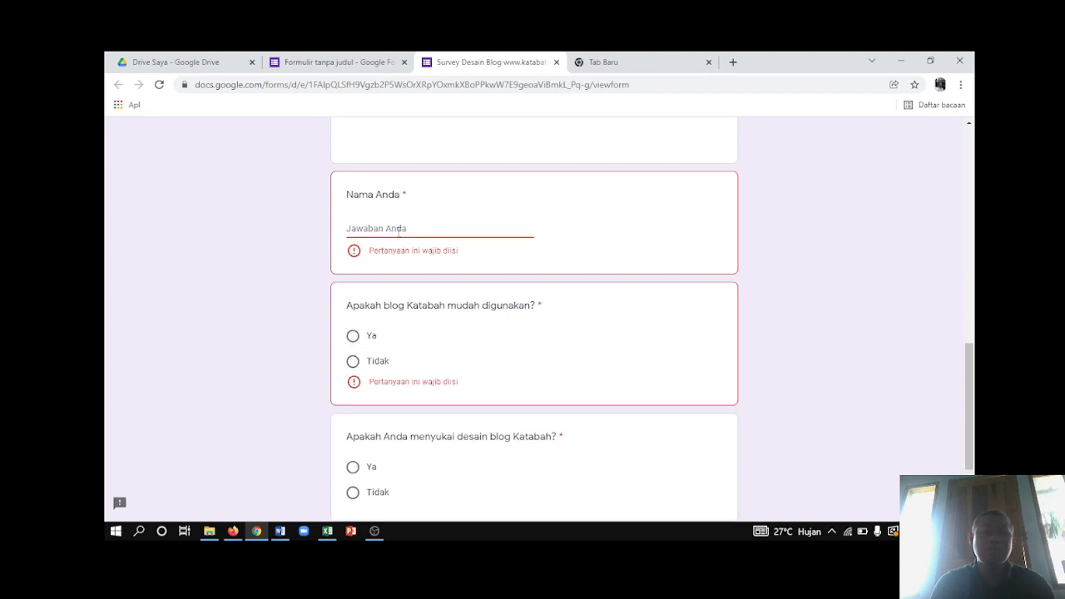
pyautogui.write('Aa')
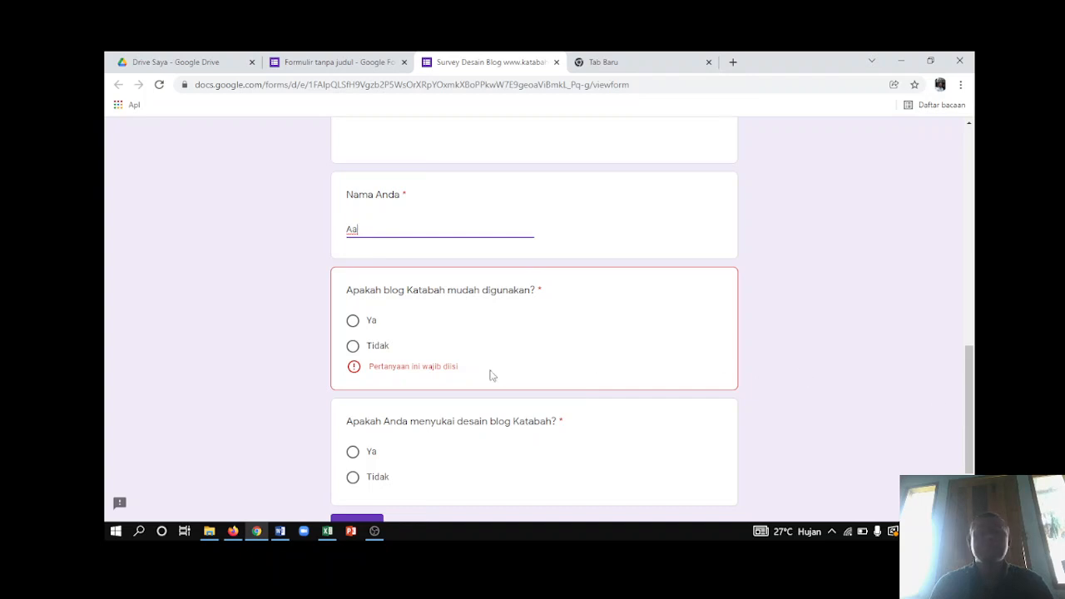
pyautogui.click(352, 321)
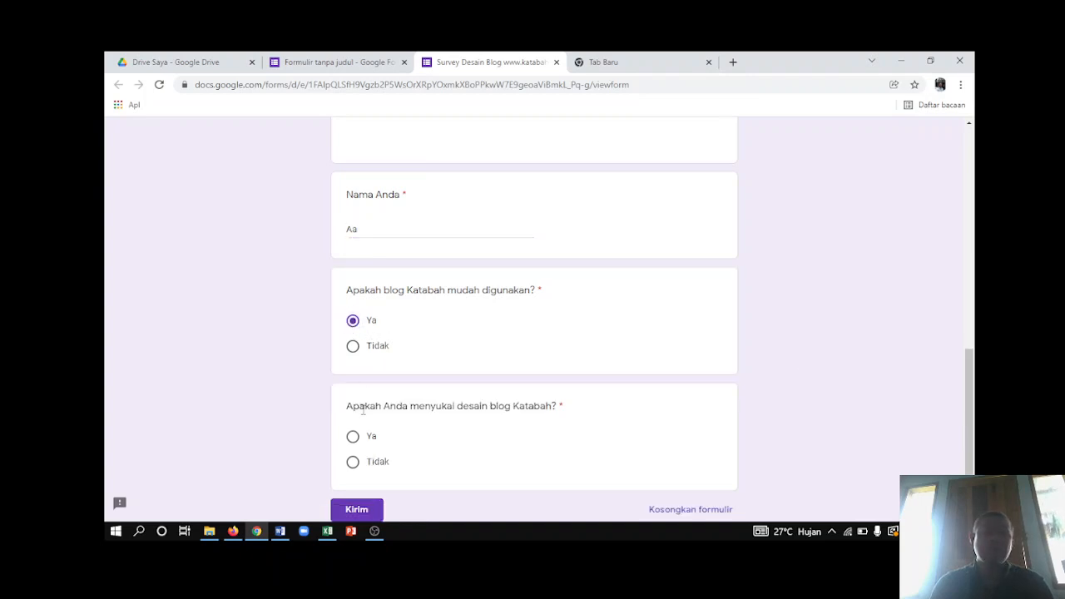
pyautogui.click(353, 444)
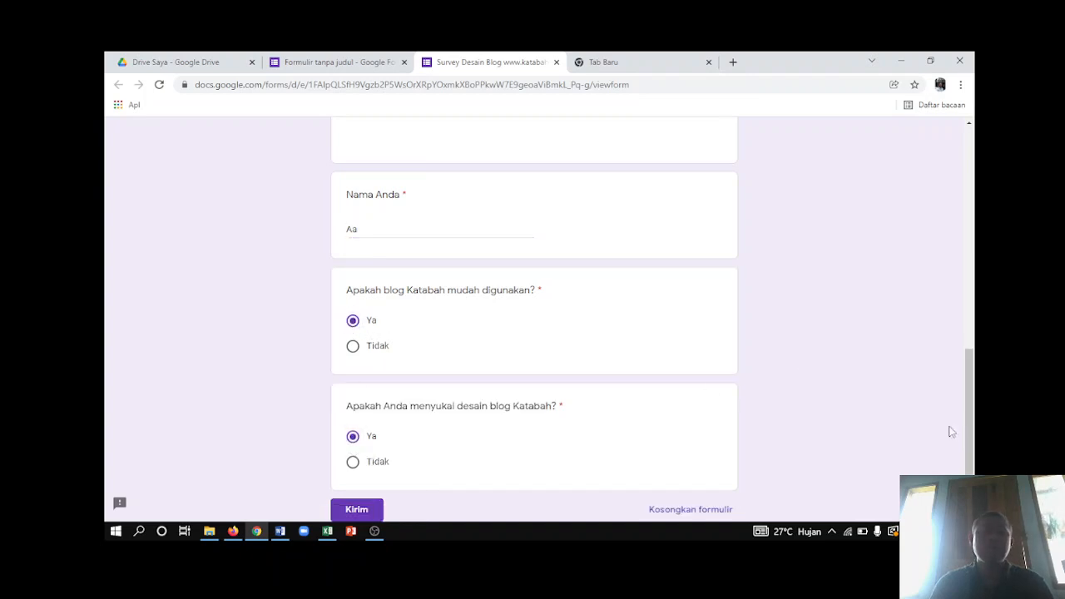
pyautogui.scroll(-2, 971, 428)
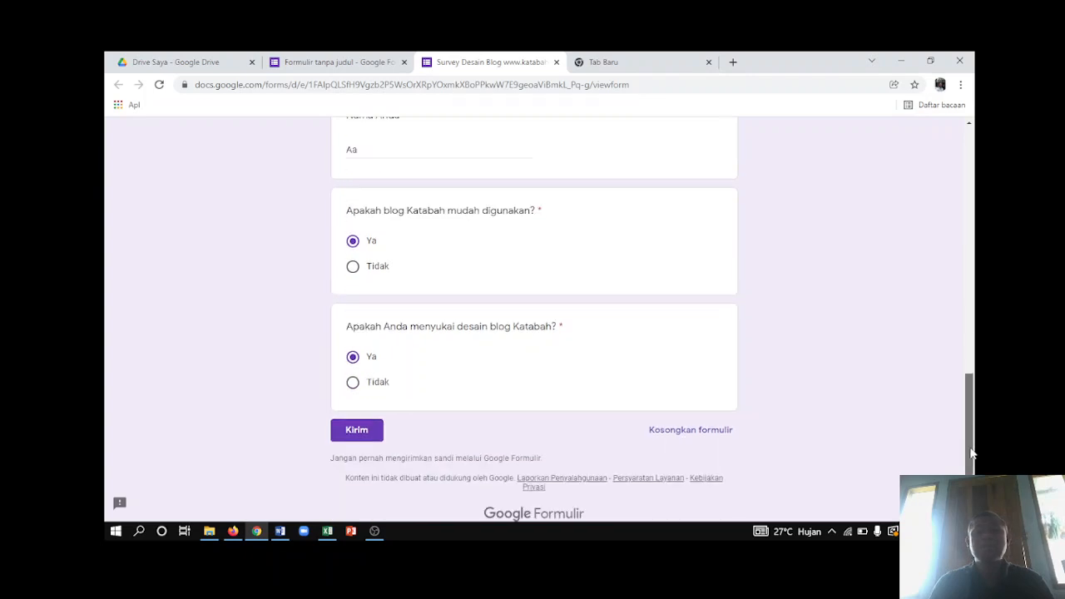
pyautogui.click(364, 434)
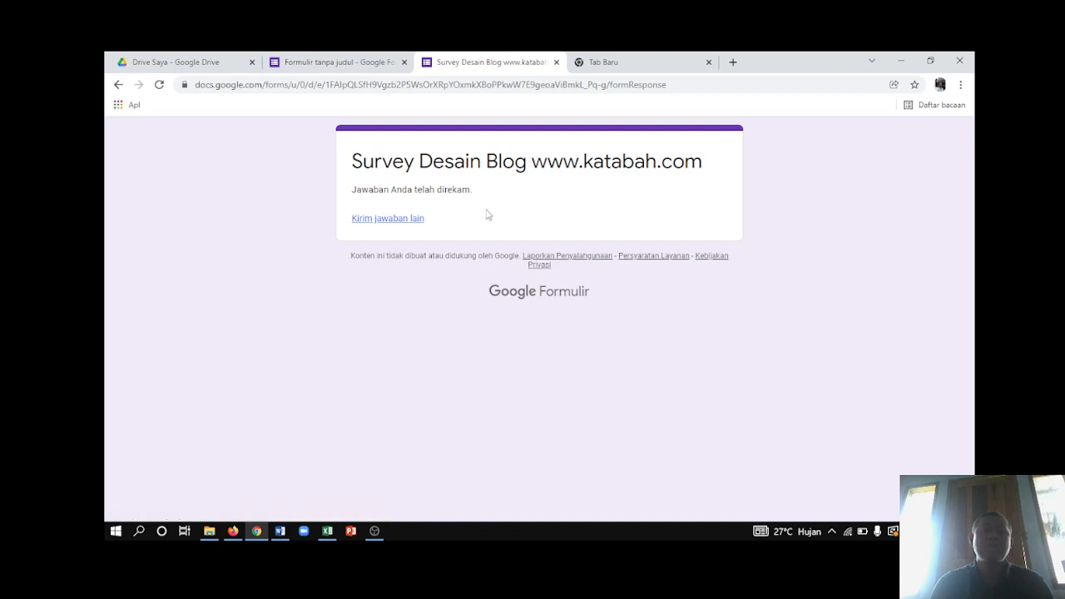
# - Return to the form editor and examine the summary (Ringkasan) of the responses for each question
pyautogui.click(331, 60)
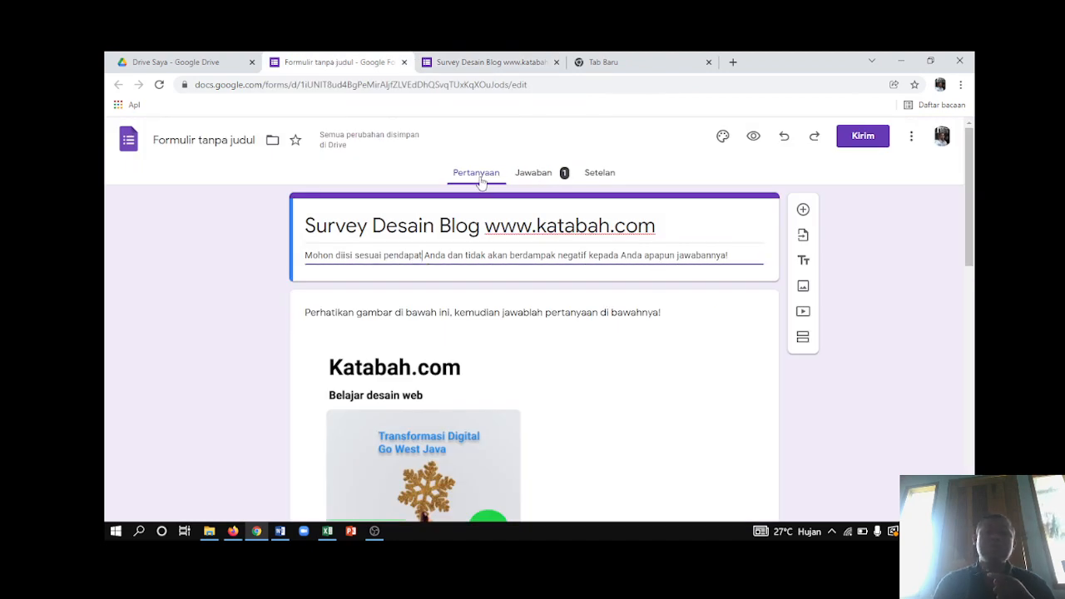
pyautogui.click(553, 180)
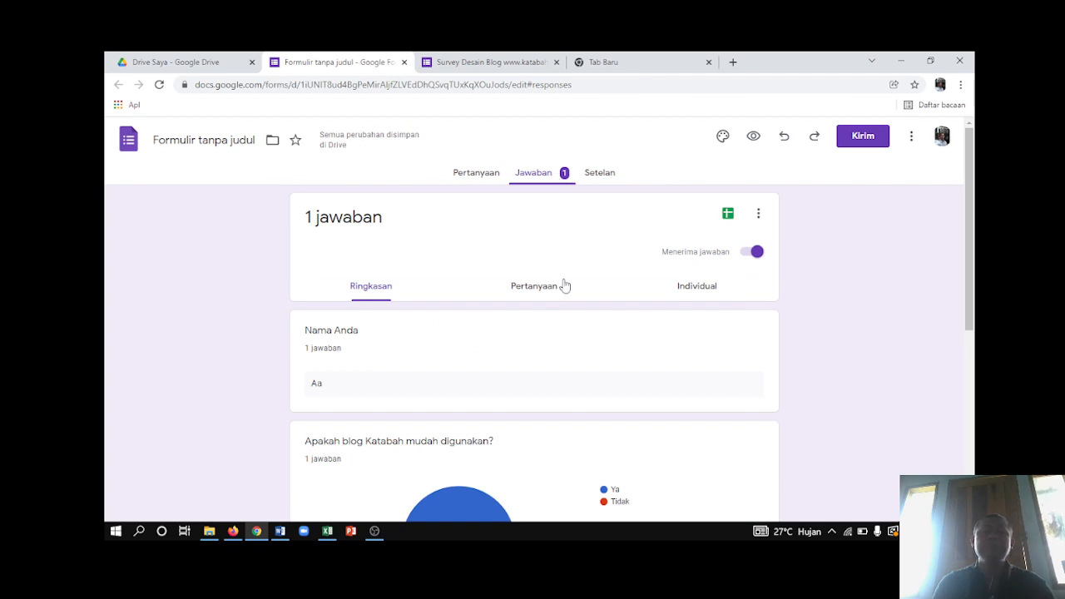
pyautogui.moveTo(972, 301); pyautogui.dragTo(970, 324)
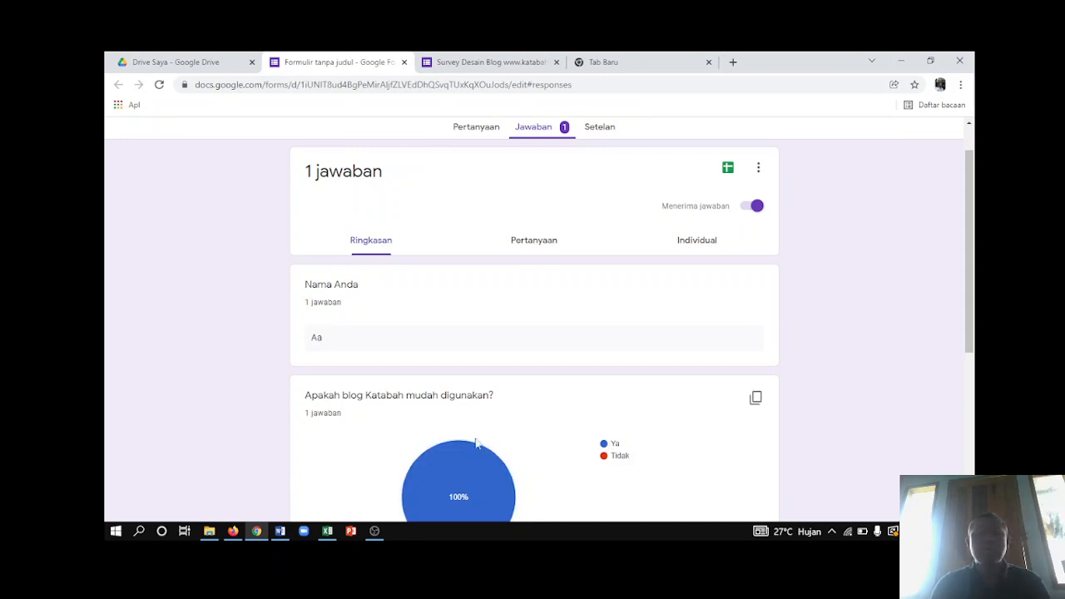
pyautogui.moveTo(974, 354); pyautogui.dragTo(970, 471)
pyautogui.moveTo(972, 445); pyautogui.dragTo(976, 341)
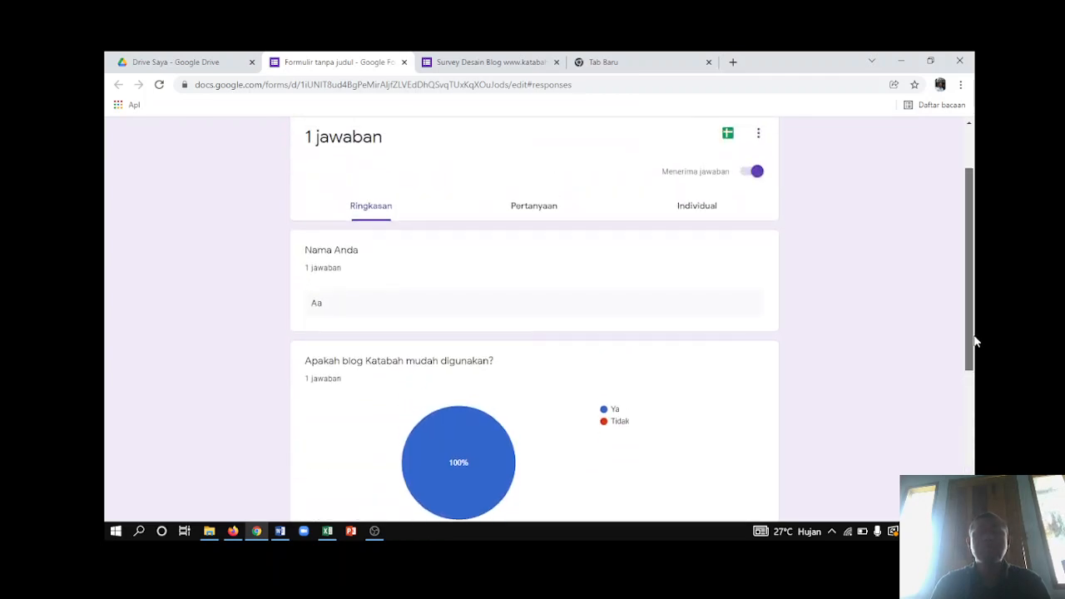
pyautogui.moveTo(976, 341); pyautogui.dragTo(975, 266)
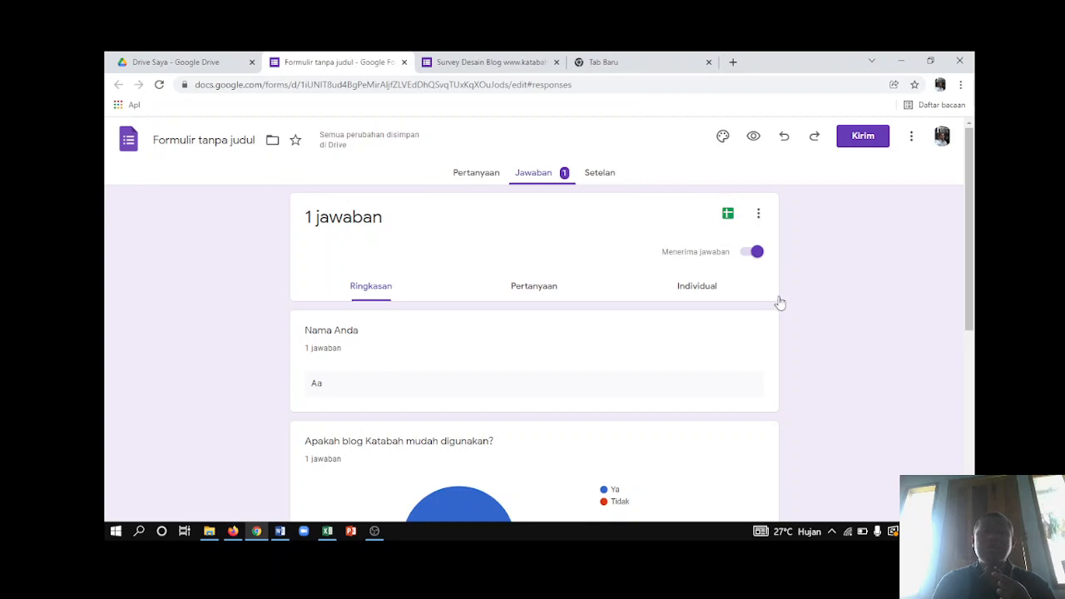
# - Turn off accepting responses (Menerima jawaban) for the form and turn it back on
pyautogui.click(749, 252)
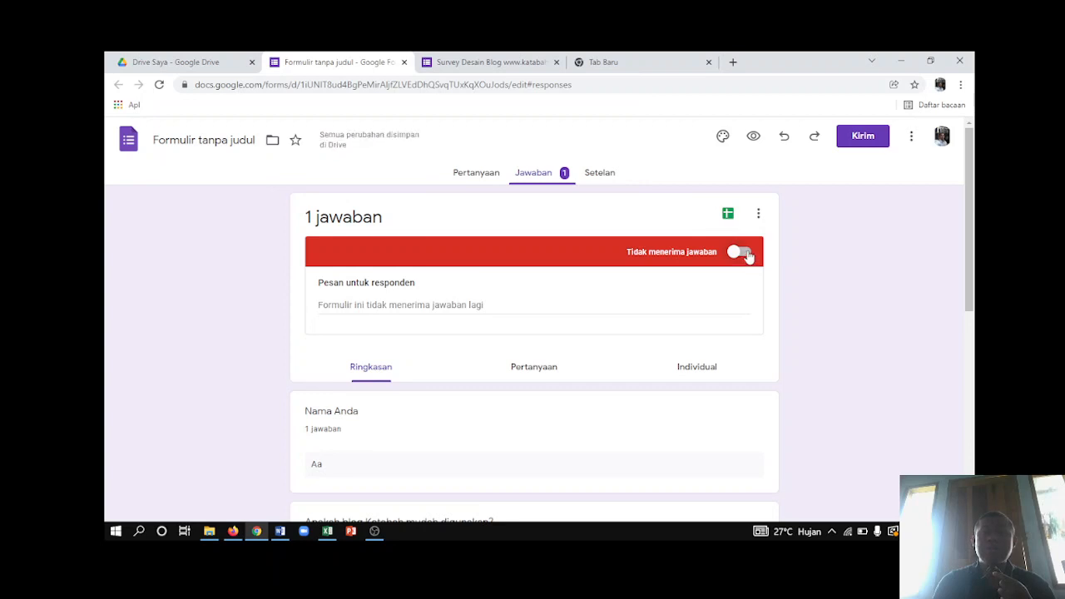
pyautogui.click(746, 253)
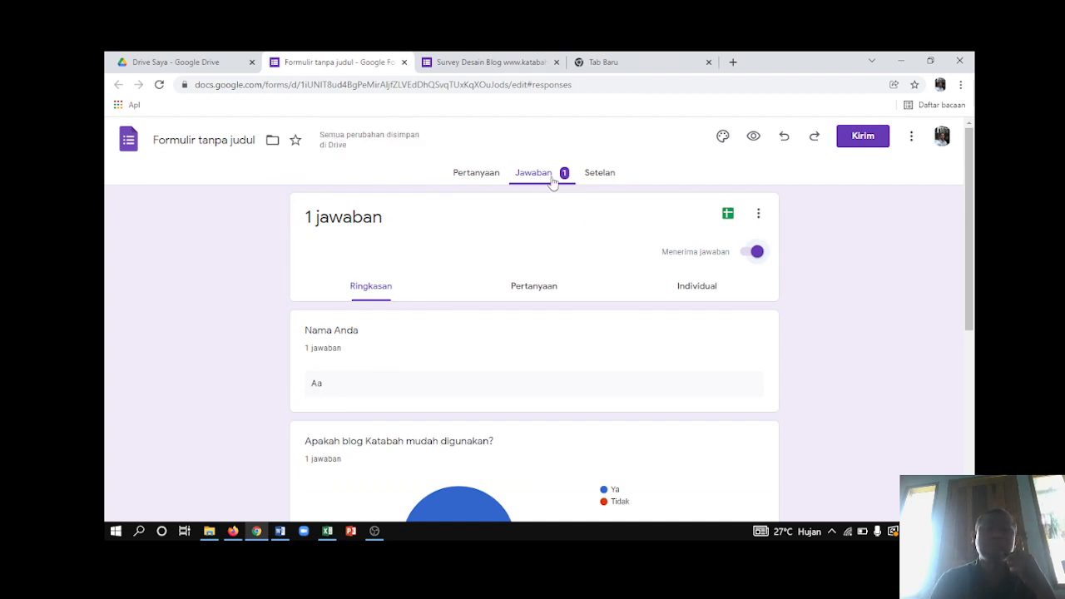
# - Create a new spreadsheet (Buat spreadsheet baru) as the destination for the form's responses
pyautogui.click(726, 216)
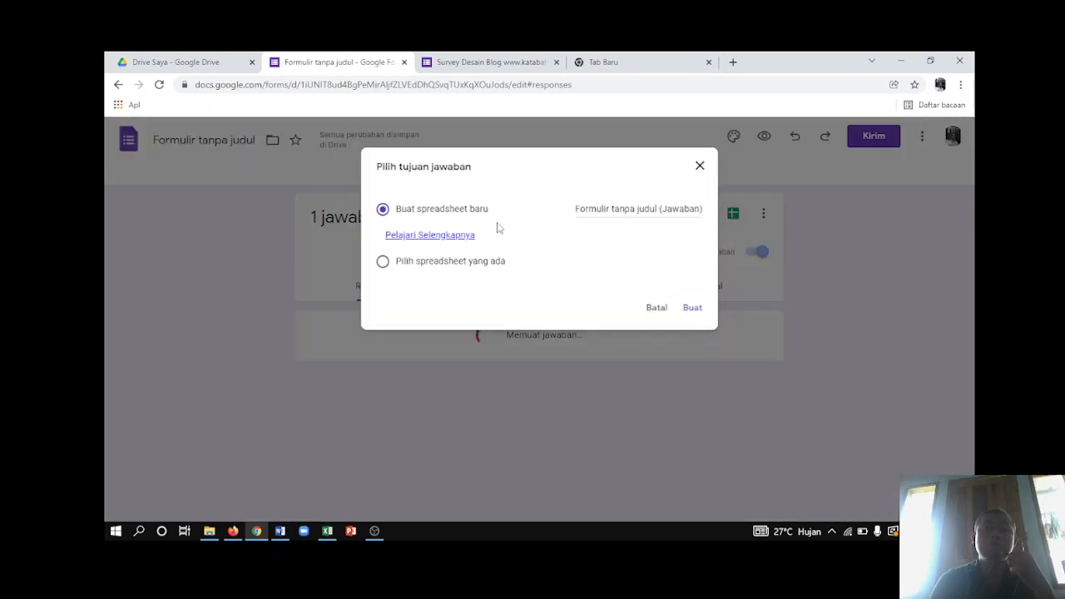
pyautogui.click(692, 308)
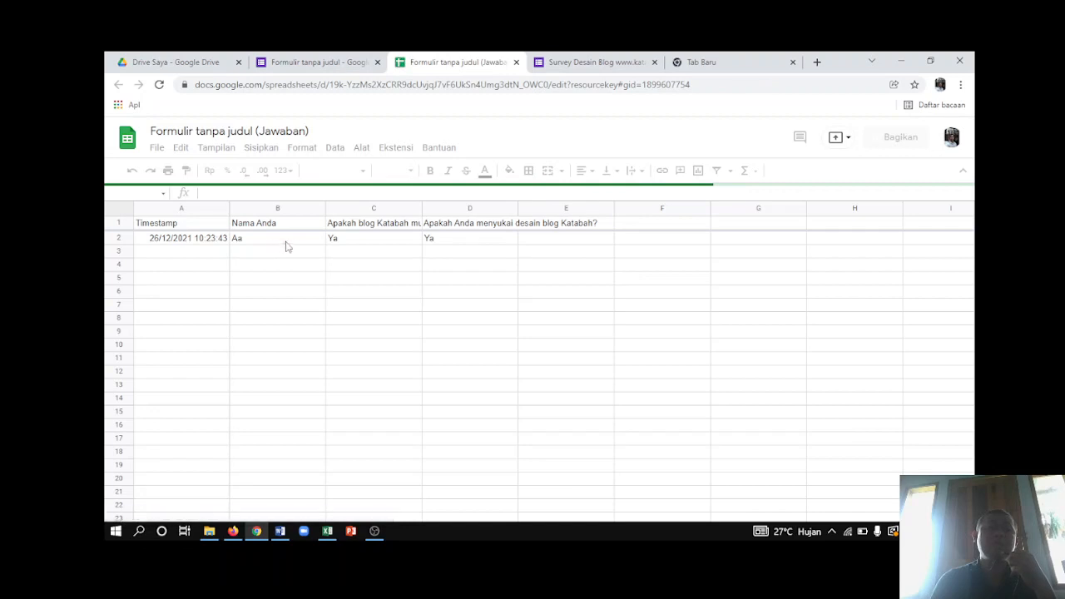
# - Switch to Excel to examine the respondent table F3:N5 on Sheet1, and return to the form's response spreadsheet to compare its answers
pyautogui.click(331, 477)
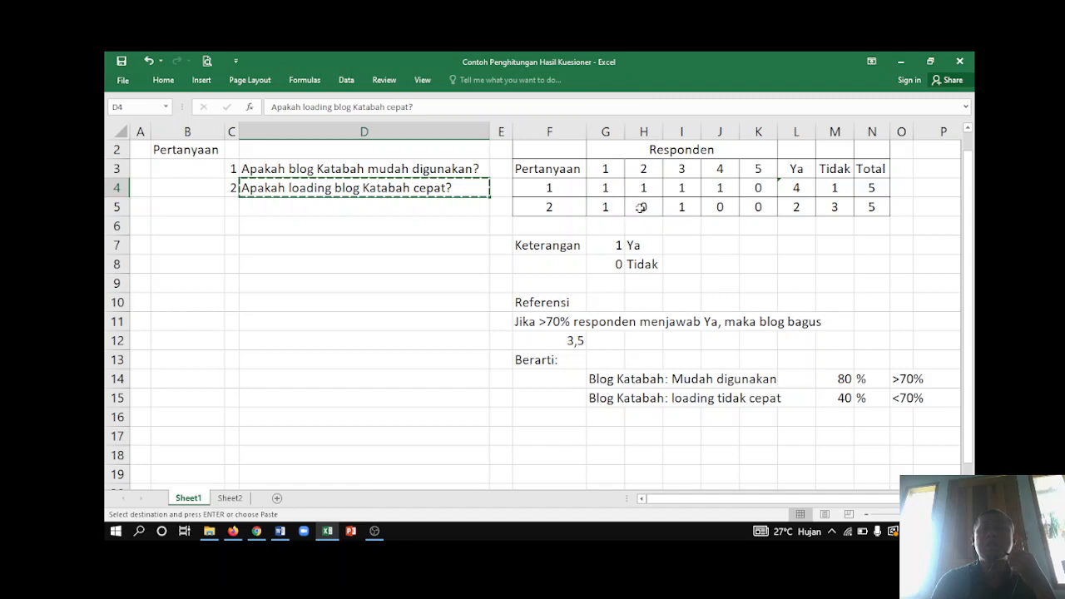
pyautogui.click(577, 169)
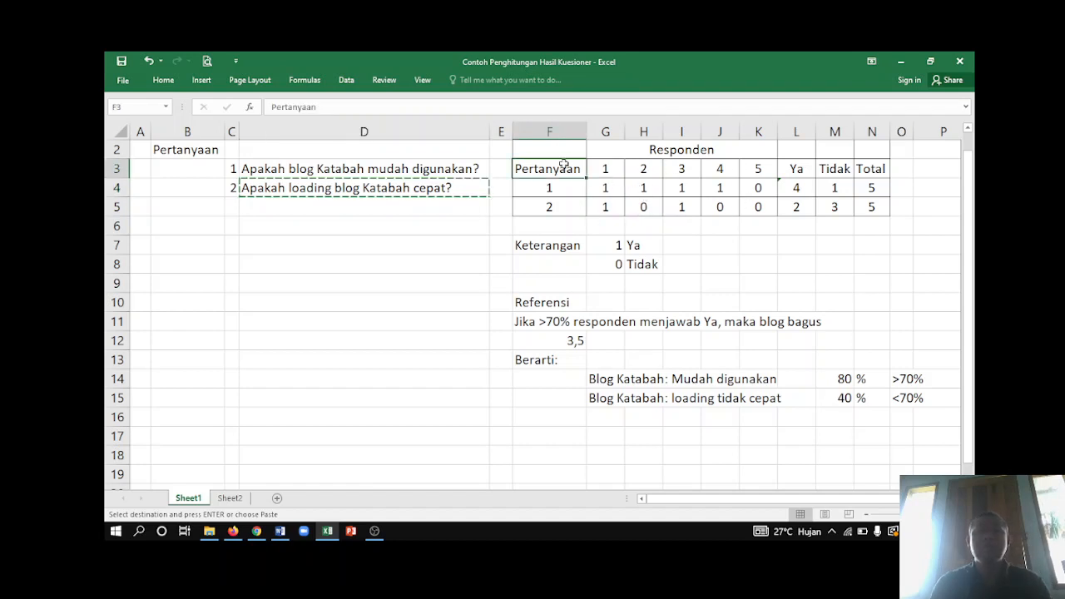
pyautogui.keyDown('shift'); pyautogui.click(863, 213); pyautogui.keyUp('shift')
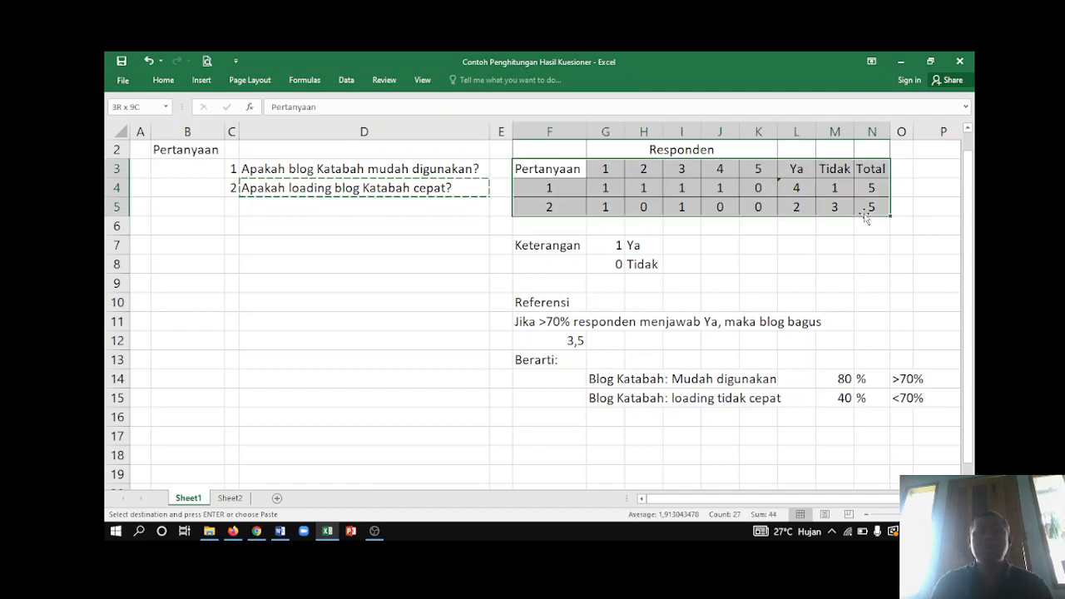
pyautogui.hotkey('alt', 'Tab')
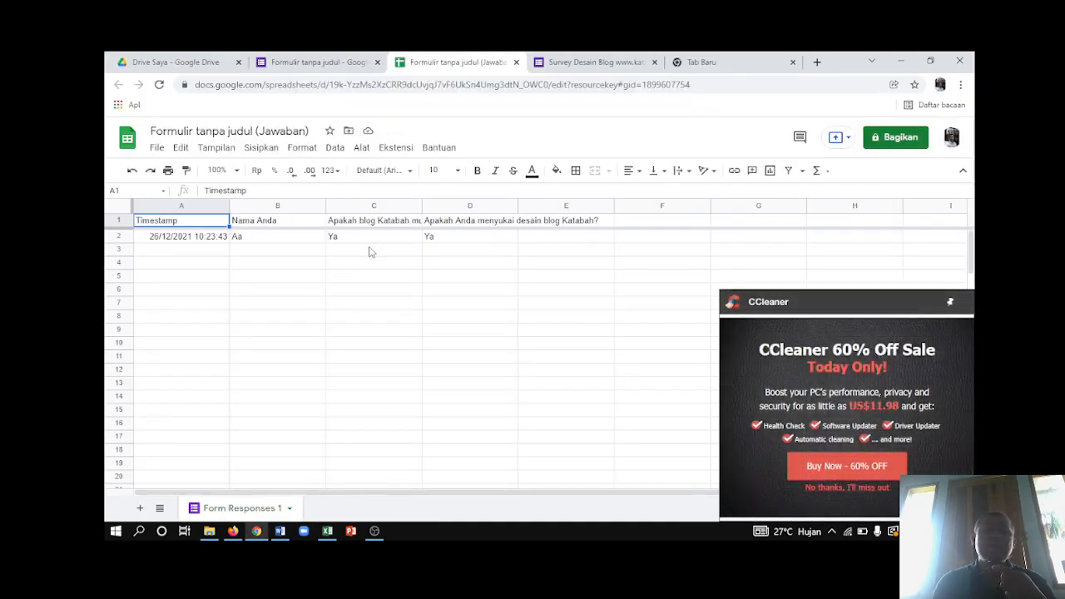
pyautogui.click(371, 252)
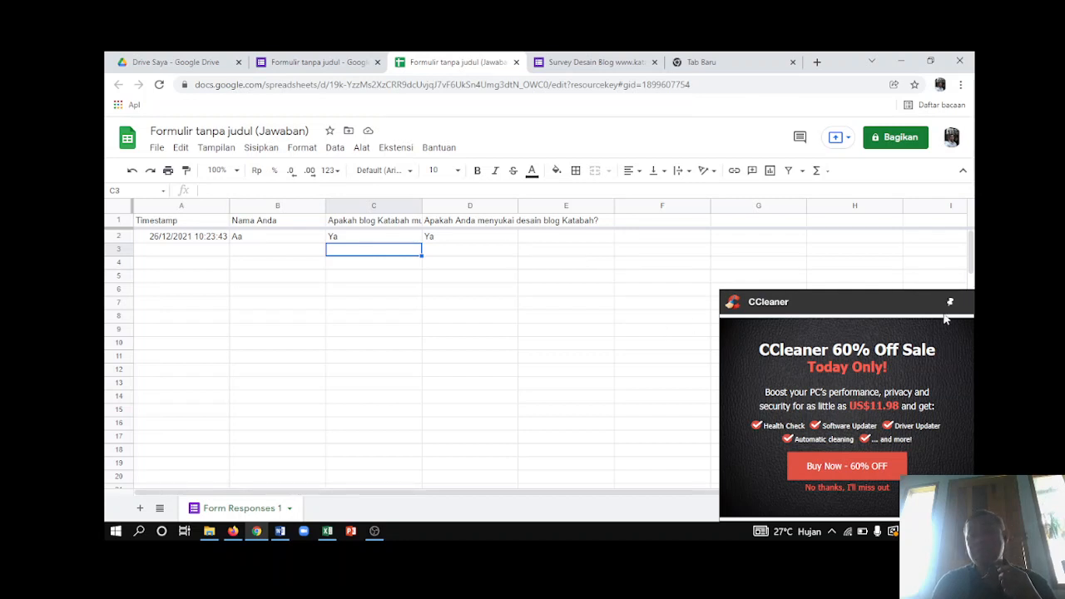
# - Dismiss the CCleaner sale offer and inspect the name and timestamp of the first response in row 2
pyautogui.click(847, 487)
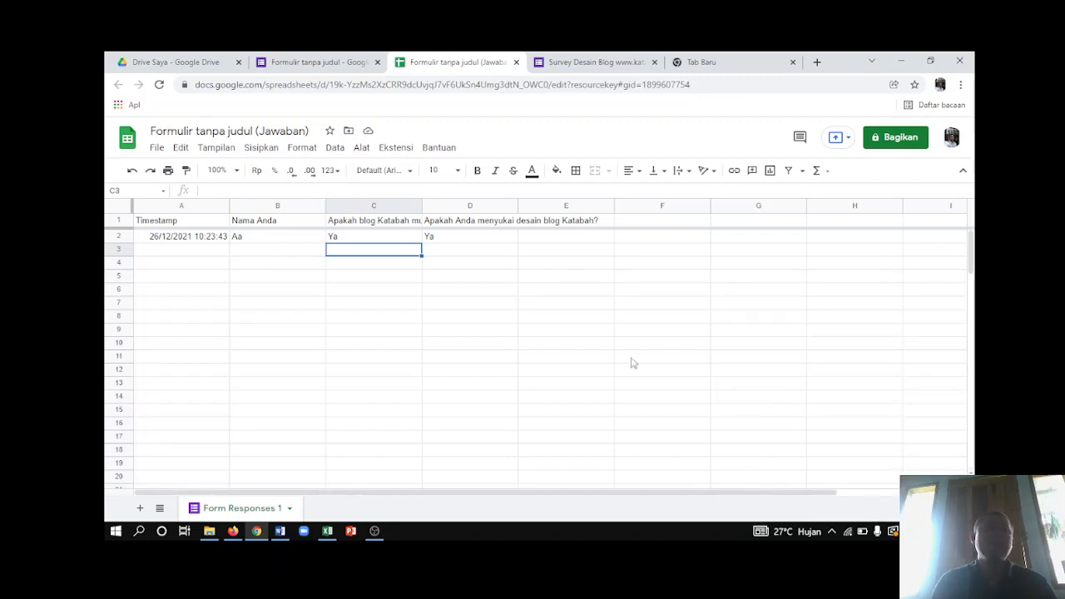
pyautogui.click(258, 240)
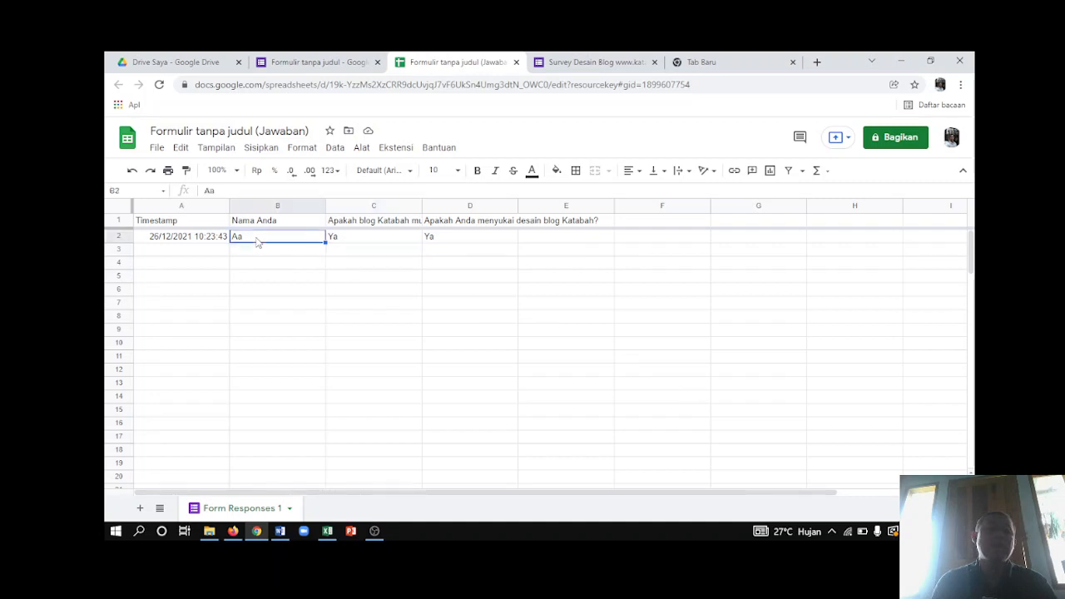
pyautogui.click(182, 240)
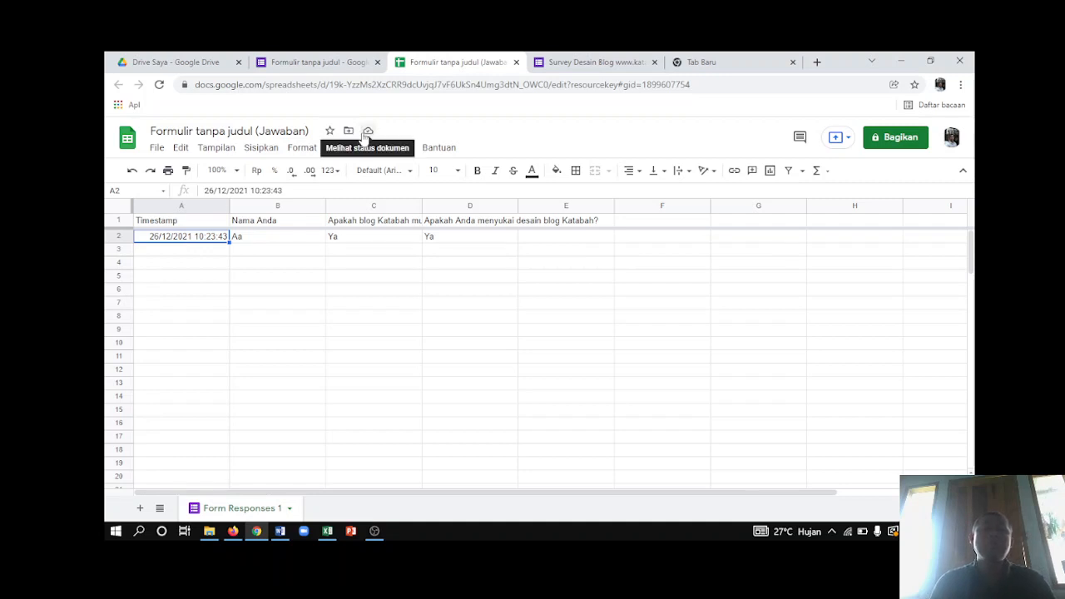
# - Select cells C2:C11 in the answer column for whether the Katabah blog is easy to use
pyautogui.click(346, 245)
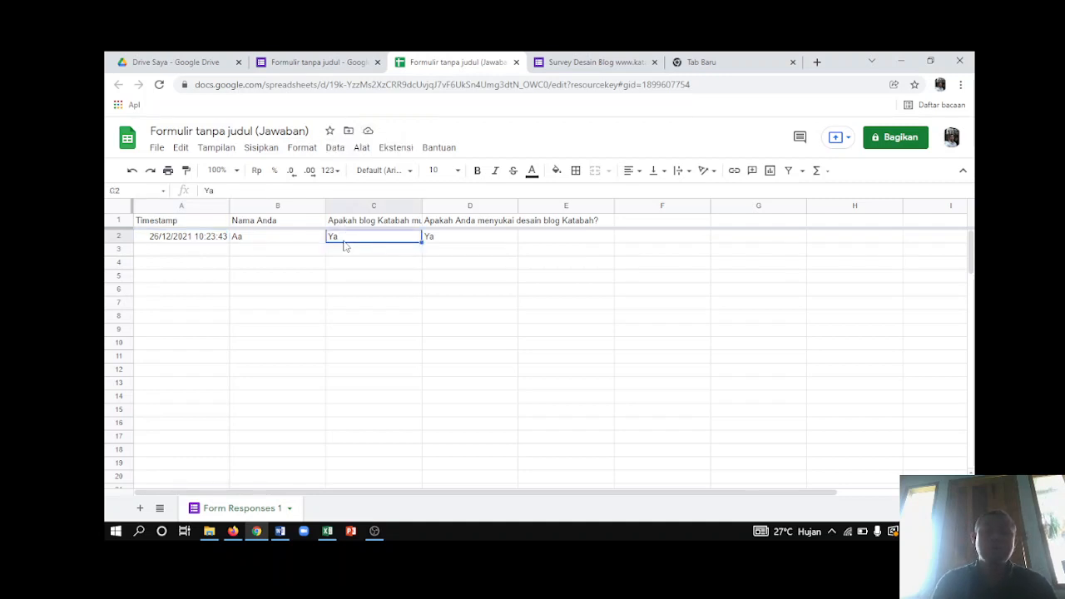
pyautogui.hotkey('shift', 'Down')
pyautogui.hotkey('shift', 'Down')
pyautogui.hotkey('shift', 'Down')
pyautogui.hotkey('shift', 'Down')
pyautogui.hotkey('shift', 'Down')
pyautogui.hotkey('shift', 'Down')
pyautogui.hotkey('shift', 'Down')
pyautogui.hotkey('shift', 'Down')
pyautogui.hotkey('shift', 'Down')
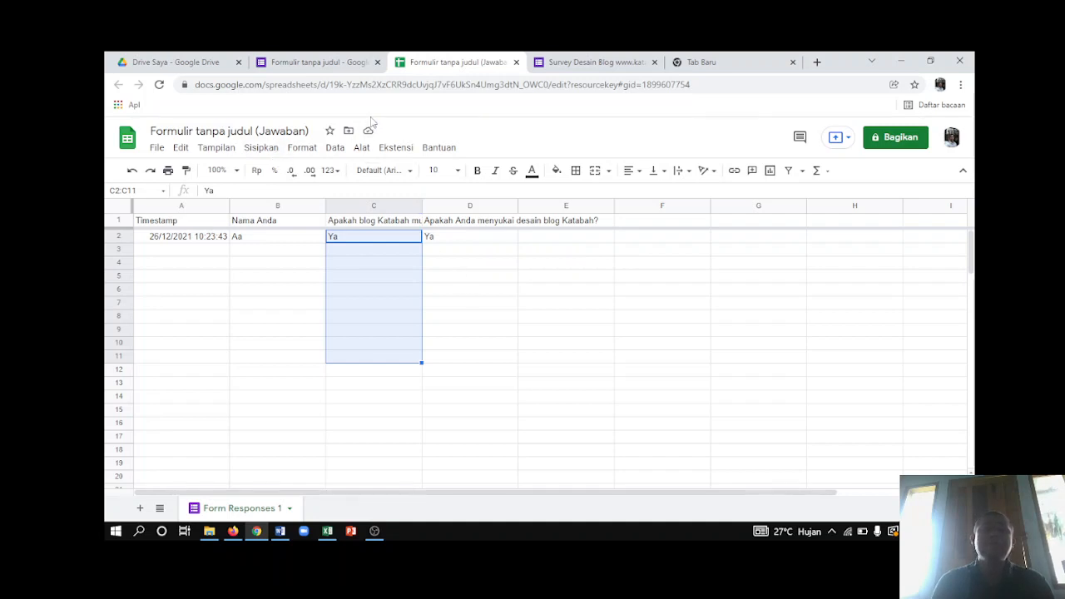
# - Return to the form's responses (Jawaban) and open the linked response spreadsheet from there
pyautogui.click(337, 67)
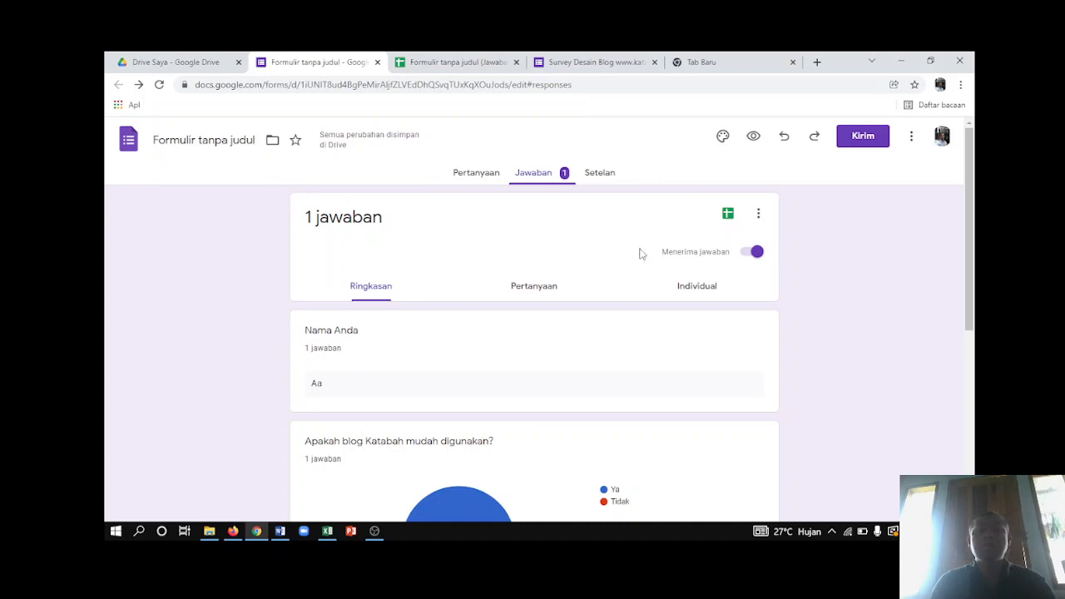
pyautogui.click(433, 60)
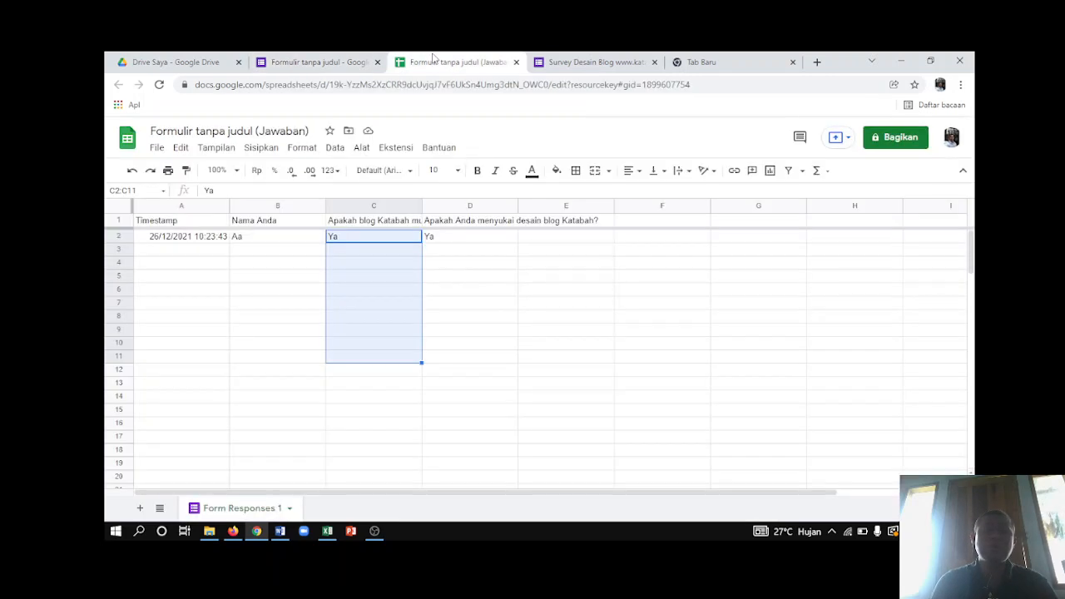
pyautogui.click(326, 62)
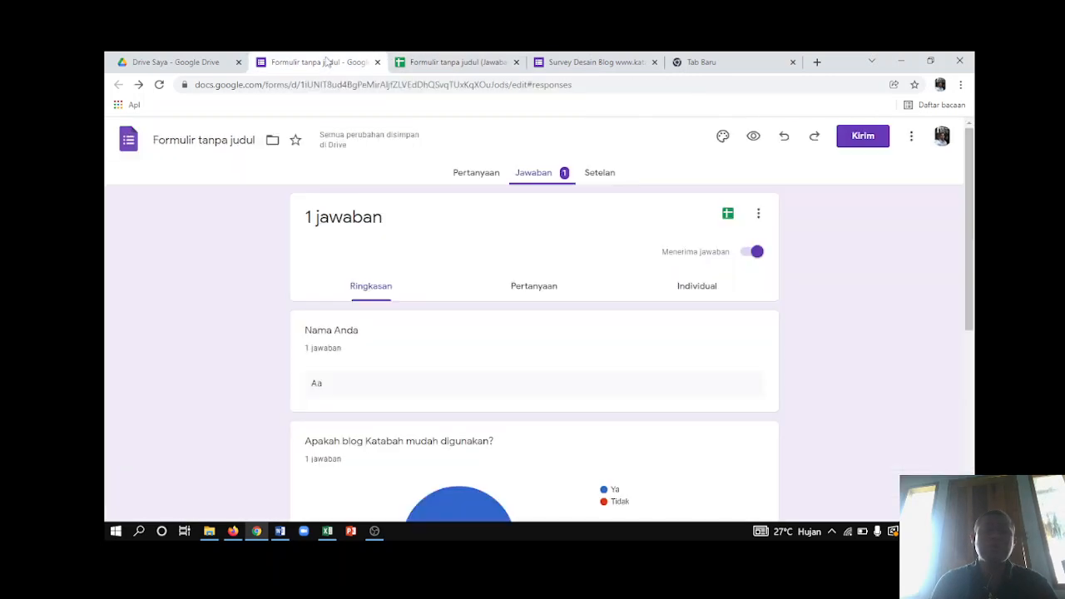
pyautogui.click(728, 217)
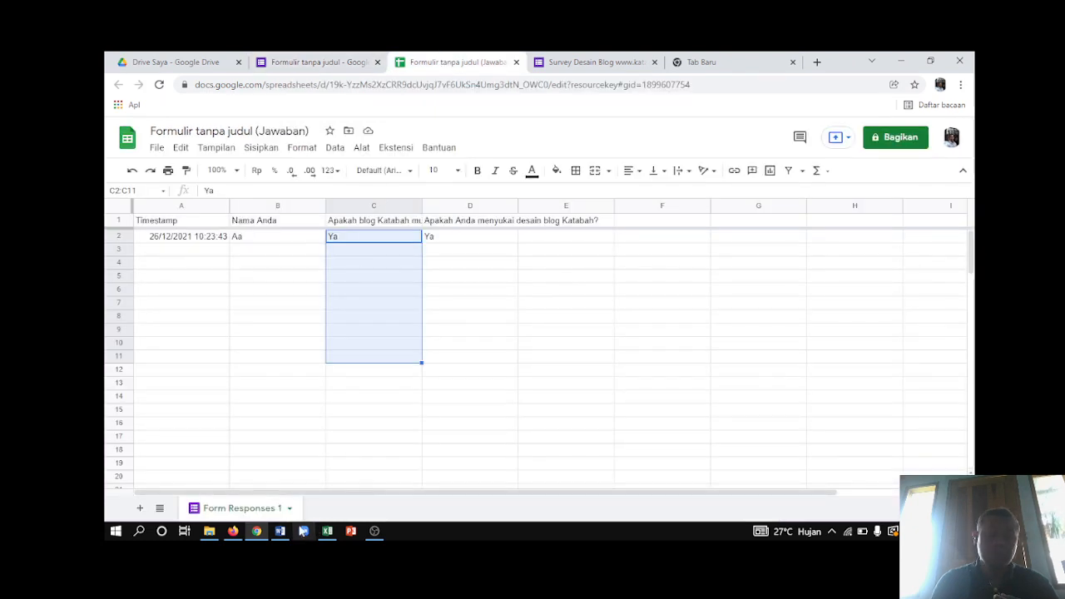
# - Switch to Excel to examine the questionnaire calculation on Sheet1, and return to the form's response spreadsheet in the browser
pyautogui.moveTo(336, 537)
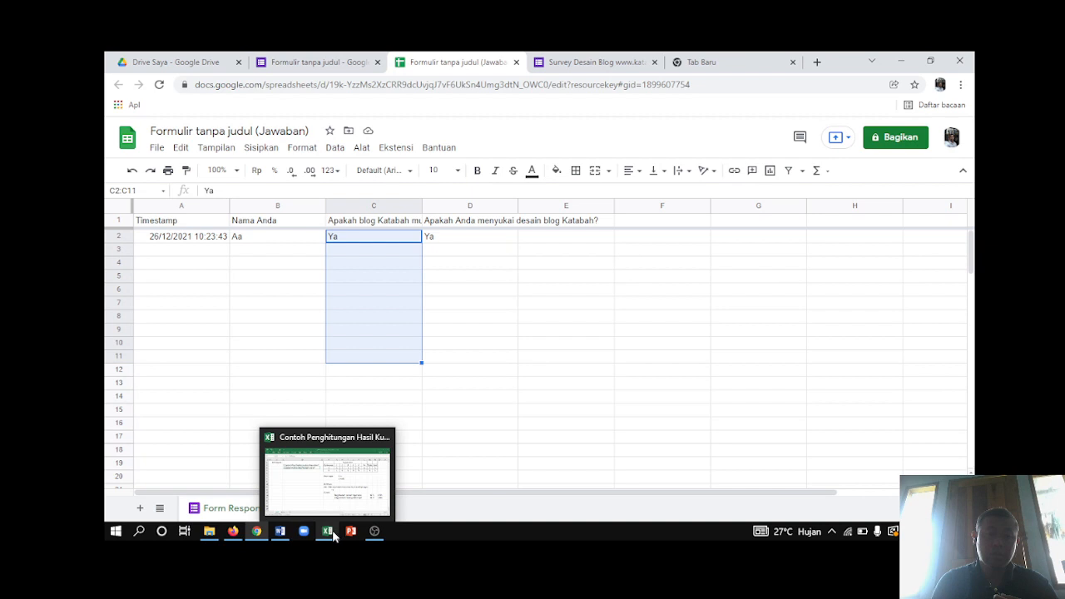
pyautogui.click(334, 511)
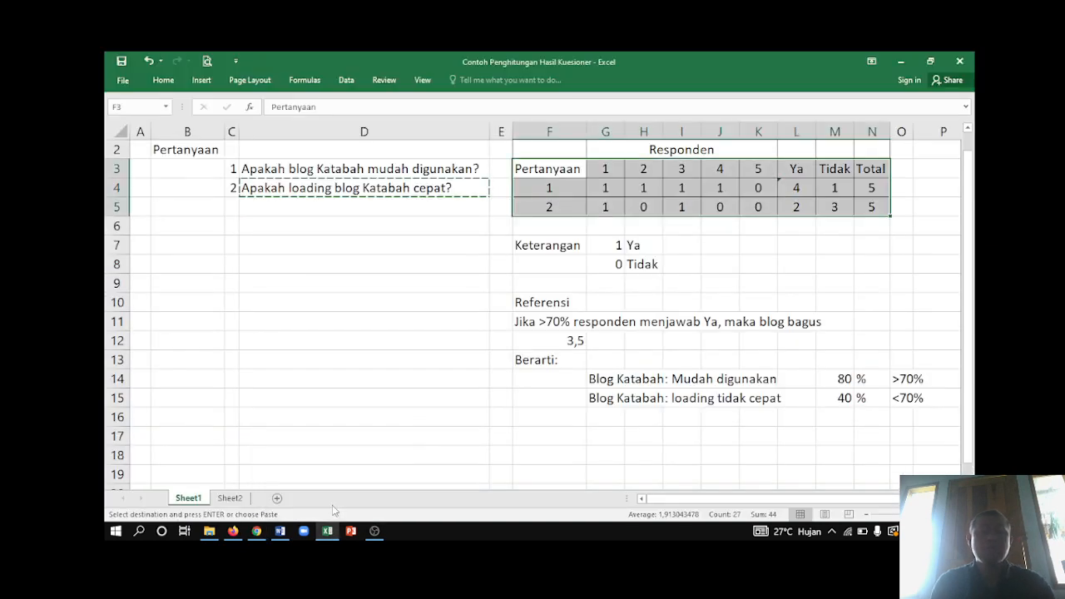
pyautogui.hotkey('alt', 'Tab')
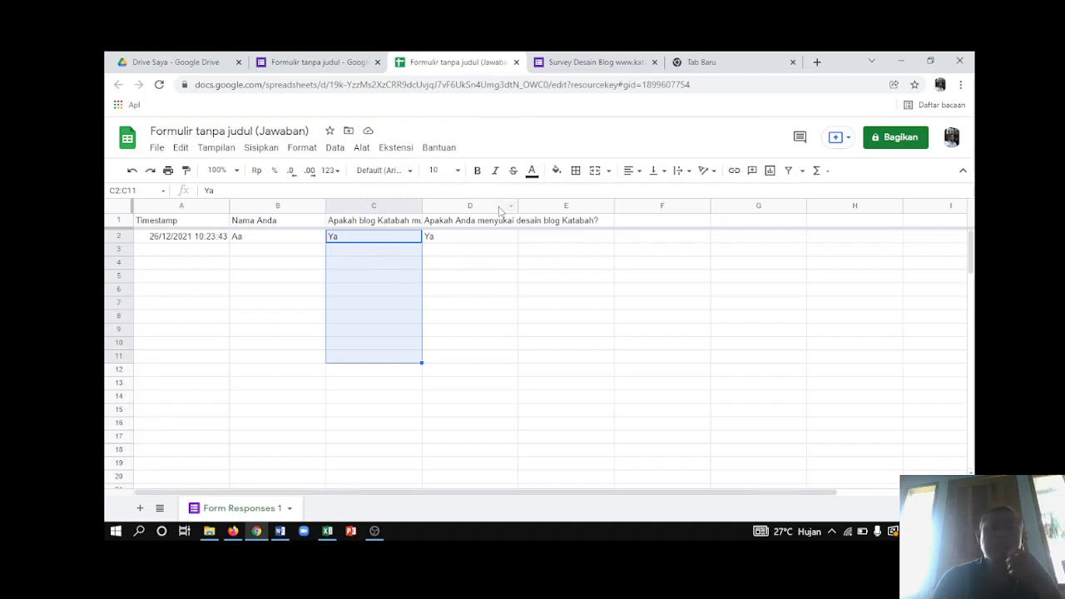
pyautogui.click(347, 62)
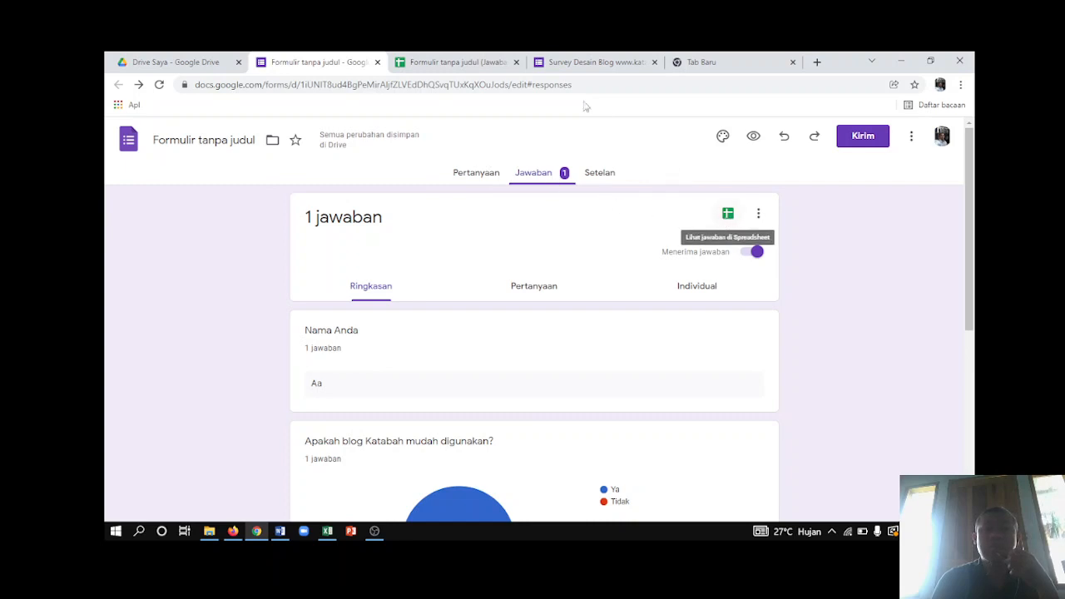
pyautogui.click(464, 61)
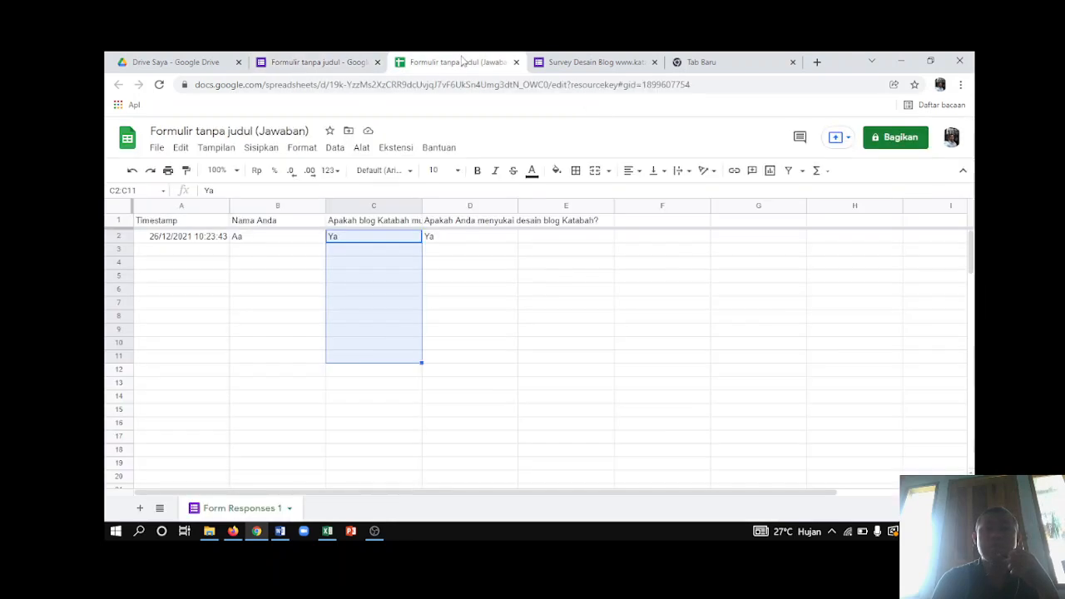
# - Share the response spreadsheet with anyone who has the link (Siapa saja yang memiliki link) as view-only and copy its link
pyautogui.click(899, 140)
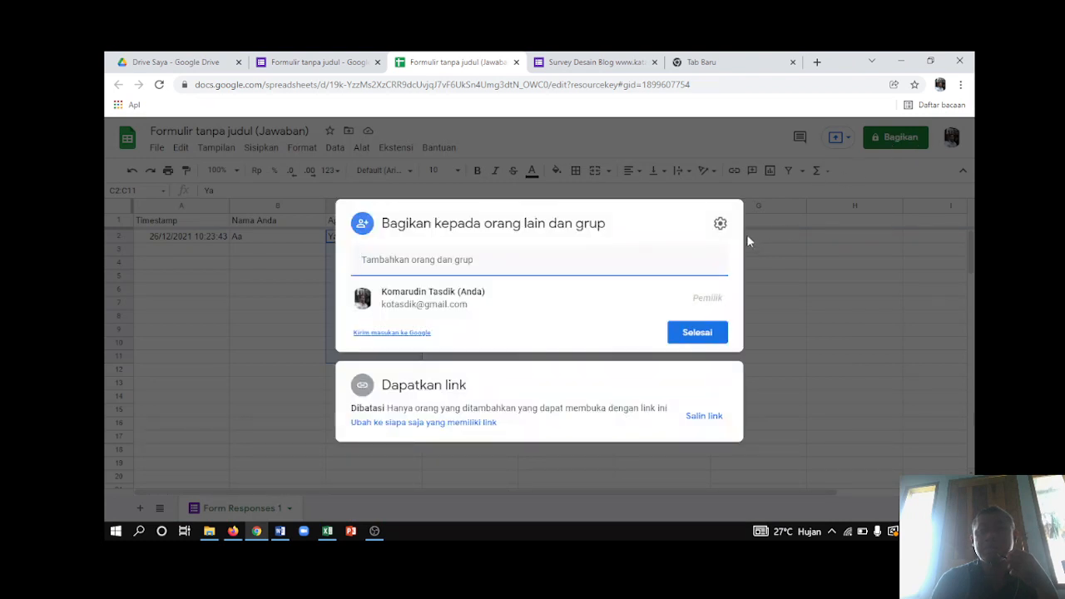
pyautogui.click(623, 364)
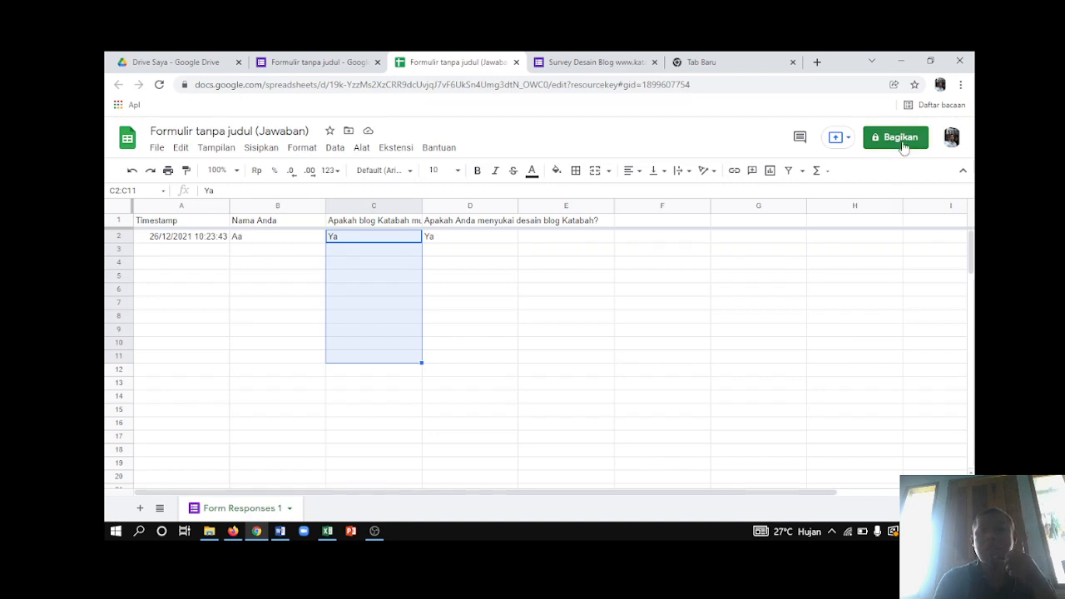
pyautogui.click(901, 142)
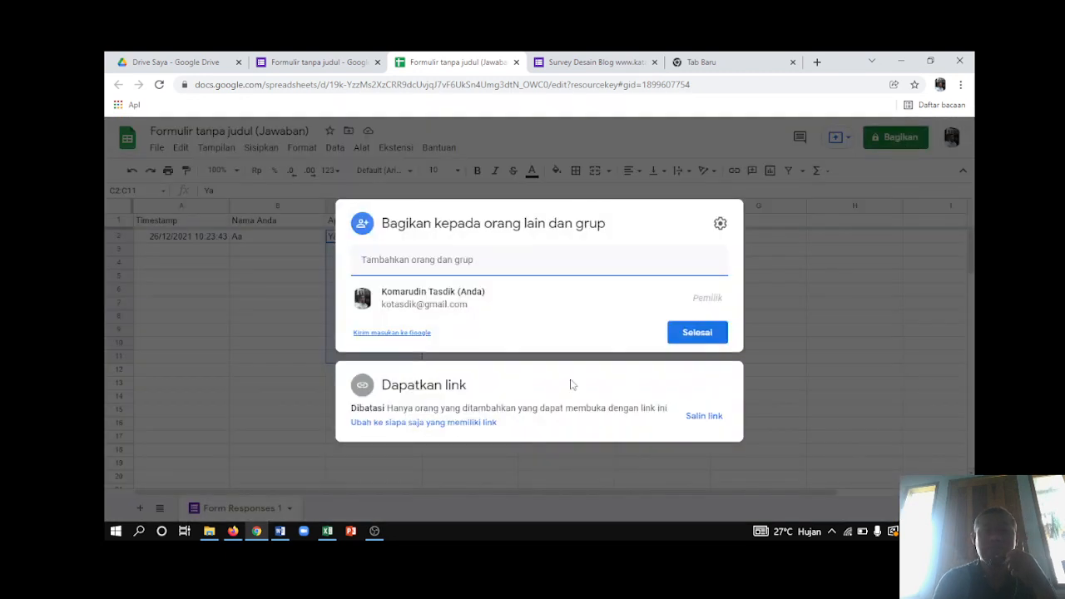
pyautogui.click(376, 423)
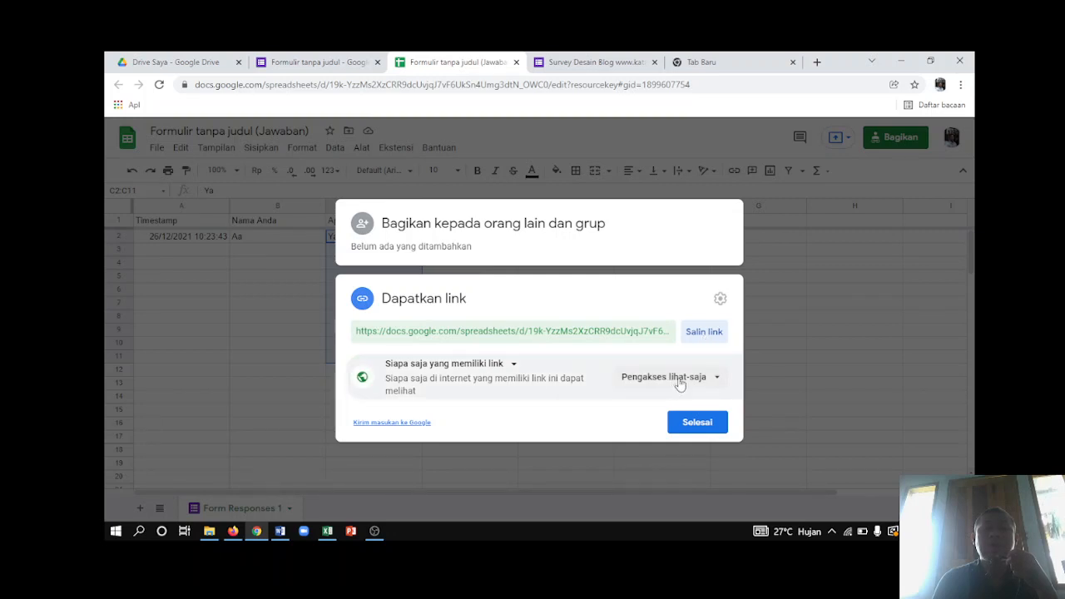
pyautogui.click(696, 339)
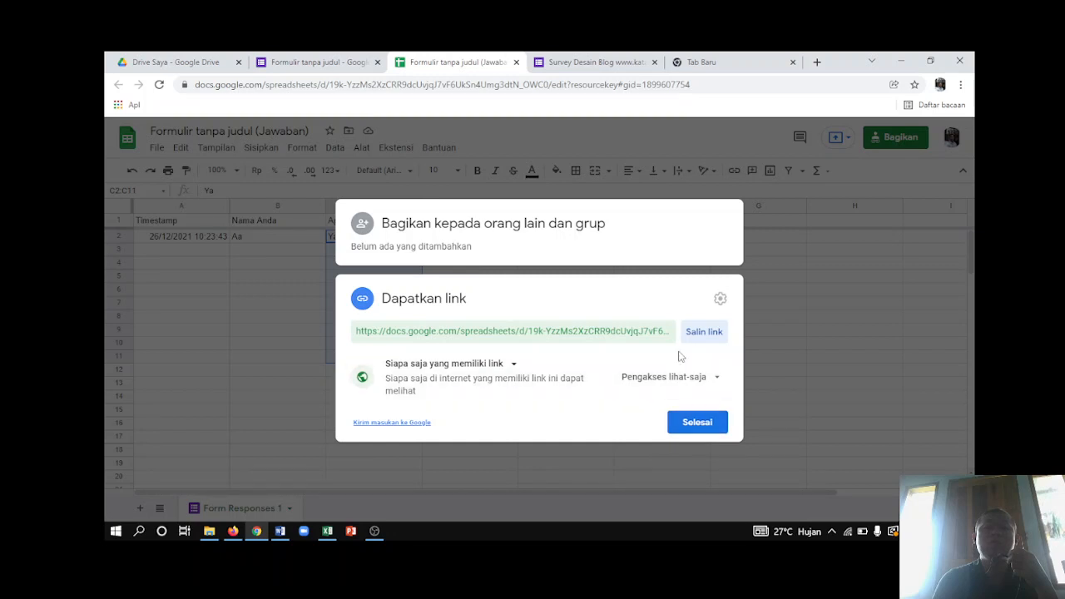
pyautogui.click(700, 423)
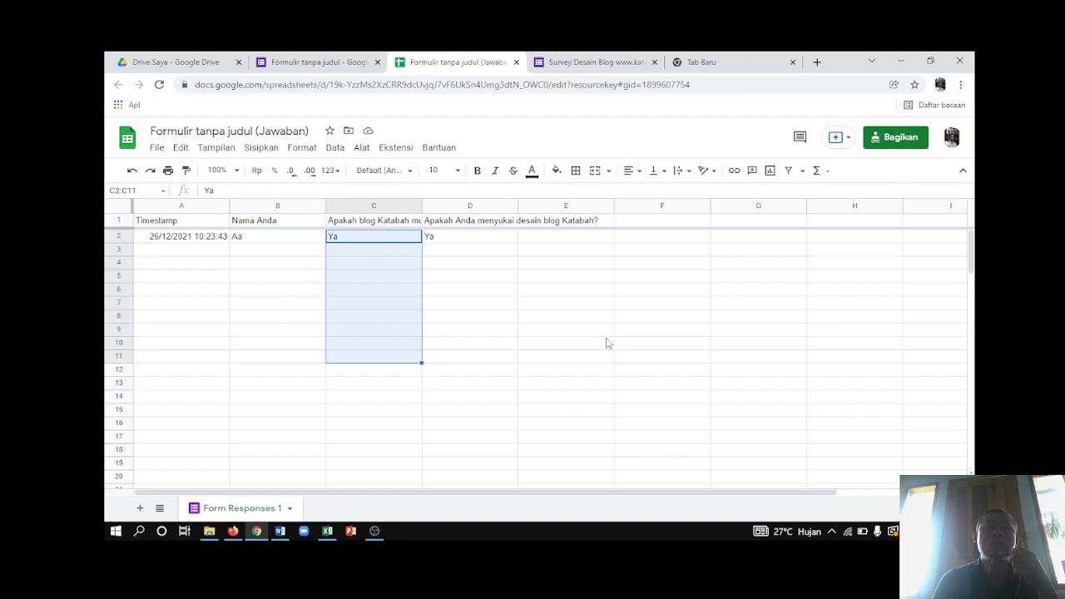
pyautogui.click(327, 65)
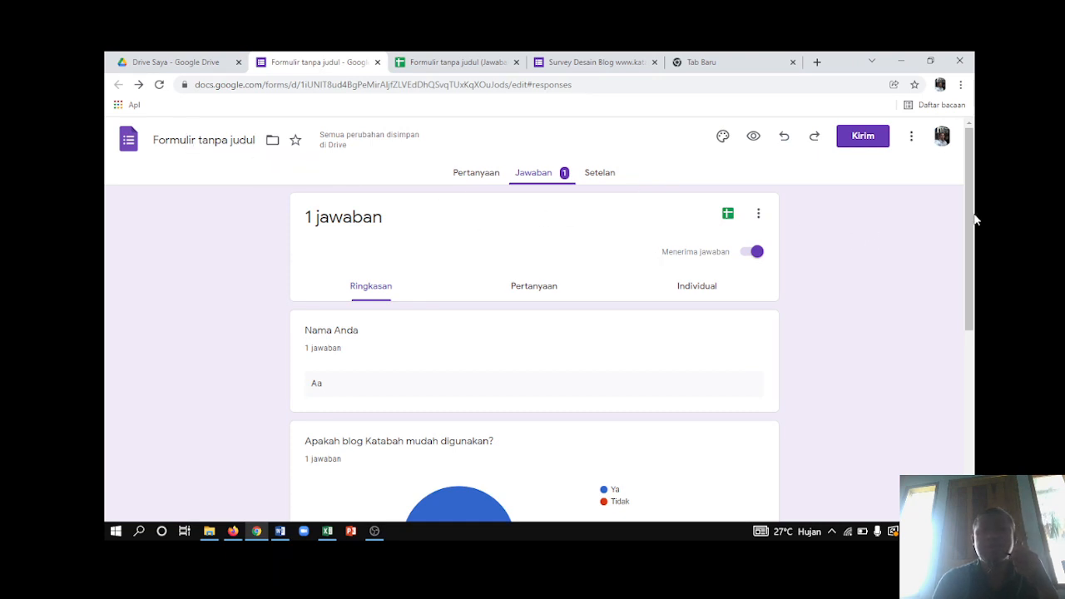
pyautogui.click(497, 172)
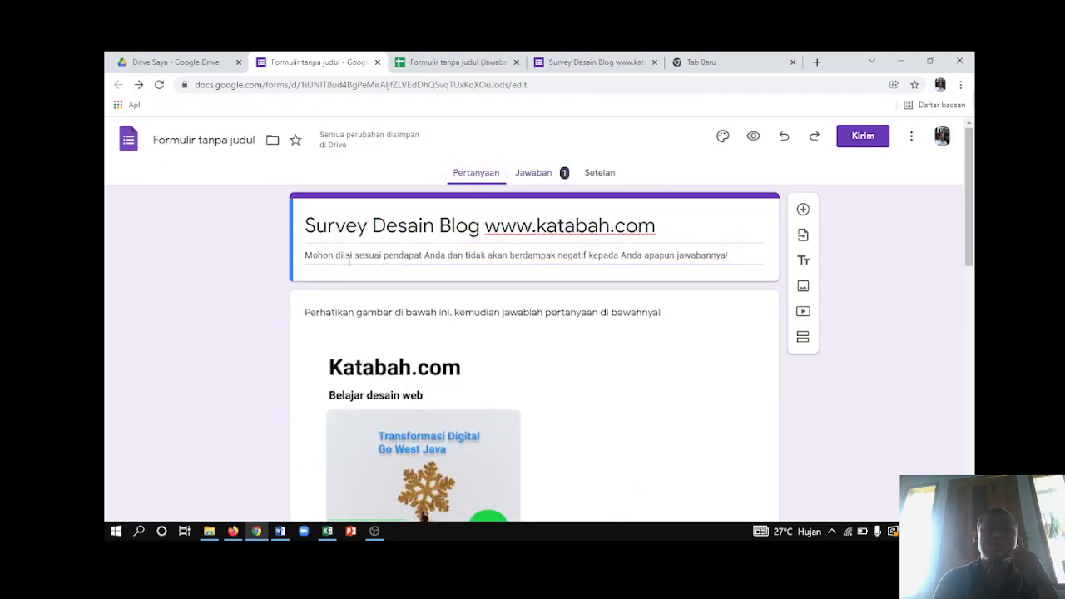
pyautogui.click(205, 143)
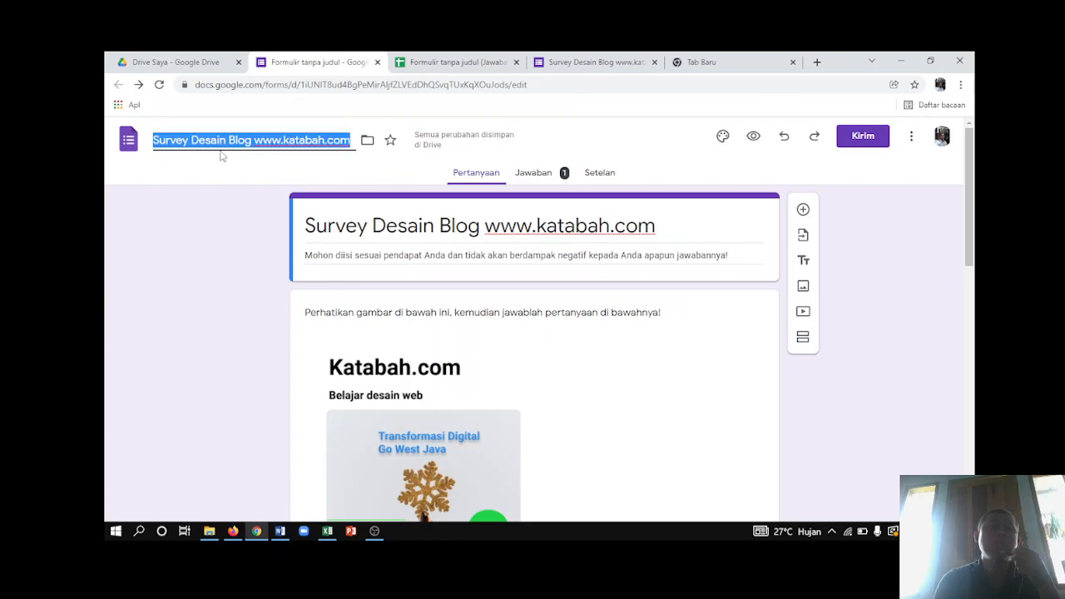
pyautogui.click(829, 396)
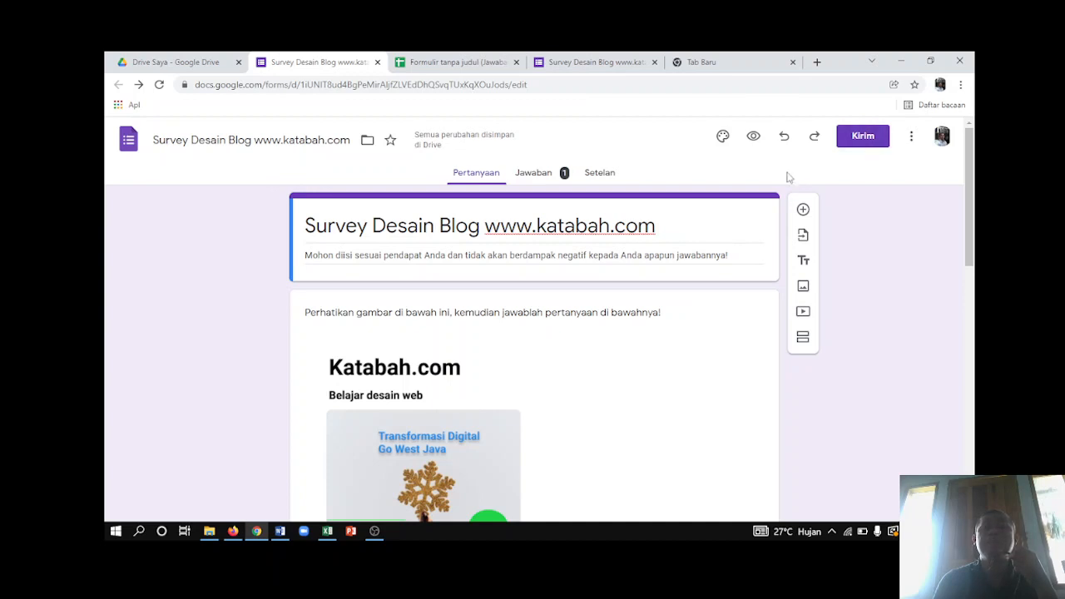
# - Copy the form's sending link with Perpendek URL enabled and close the Kirim formulir dialog
pyautogui.click(848, 138)
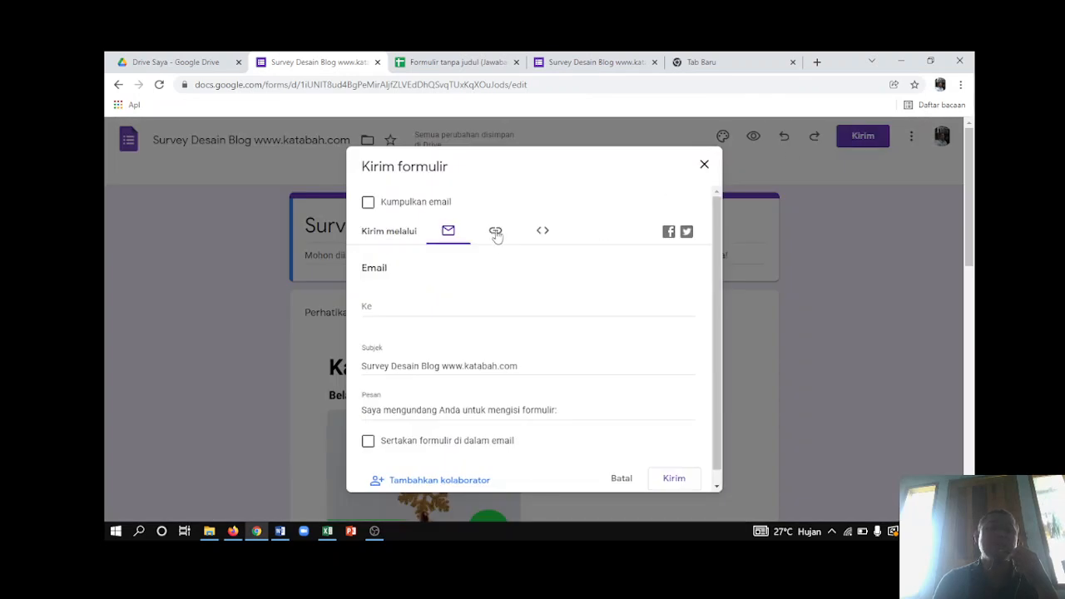
pyautogui.click(496, 233)
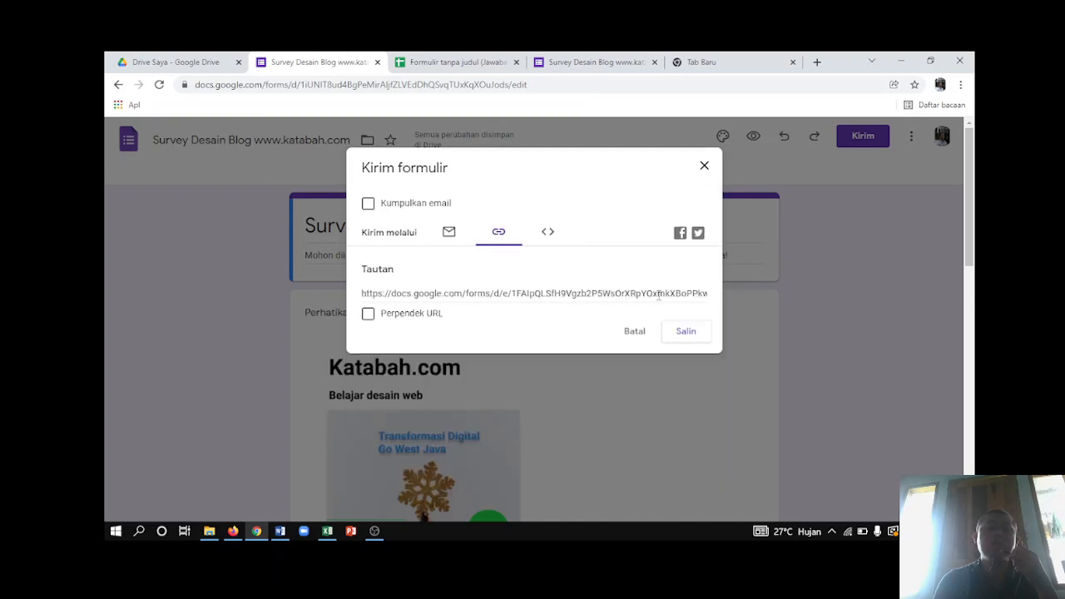
pyautogui.click(367, 314)
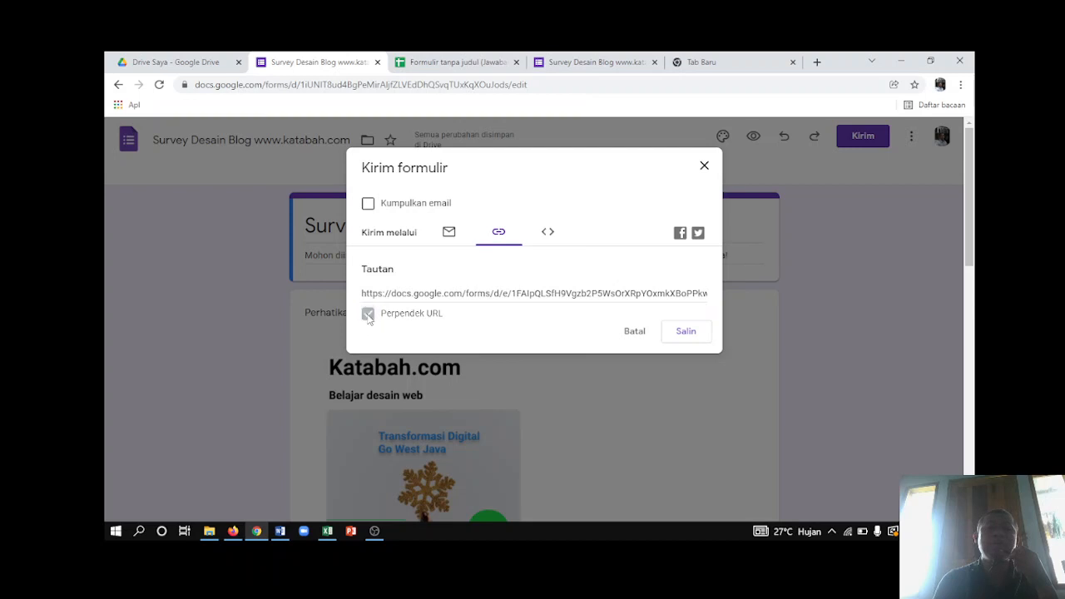
pyautogui.click(682, 336)
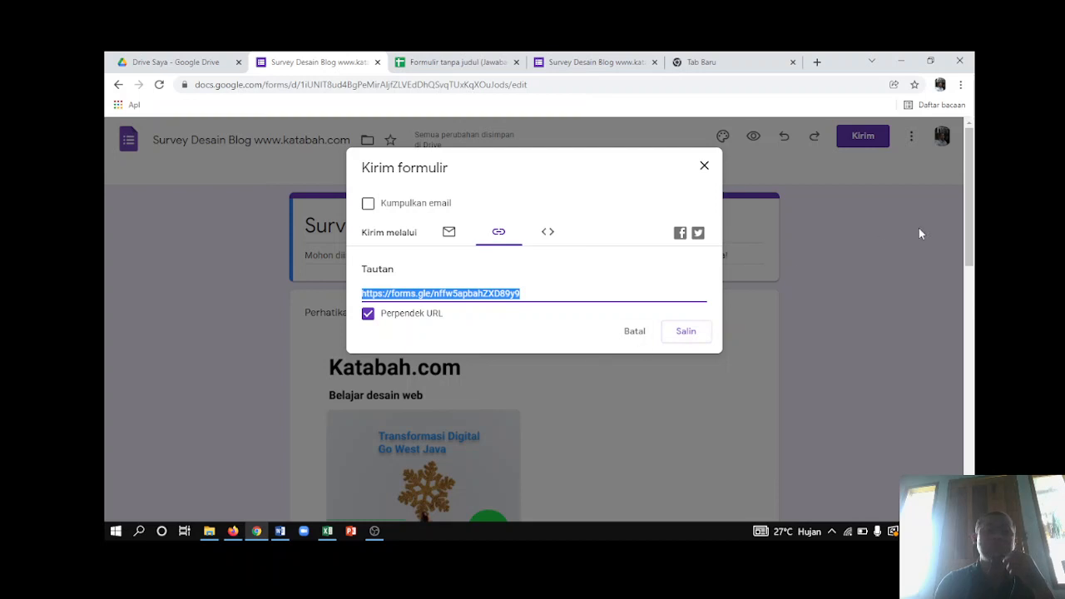
pyautogui.click(703, 166)
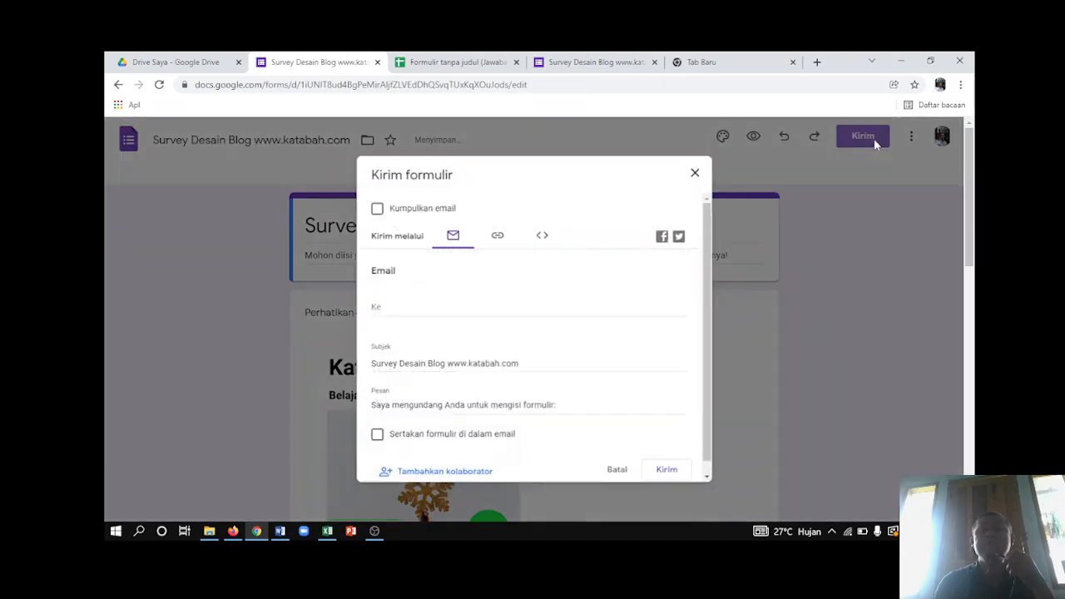
# - Generate and copy the form's shortened link again, and open the survey with it in the blank browser tab
pyautogui.click(863, 138)
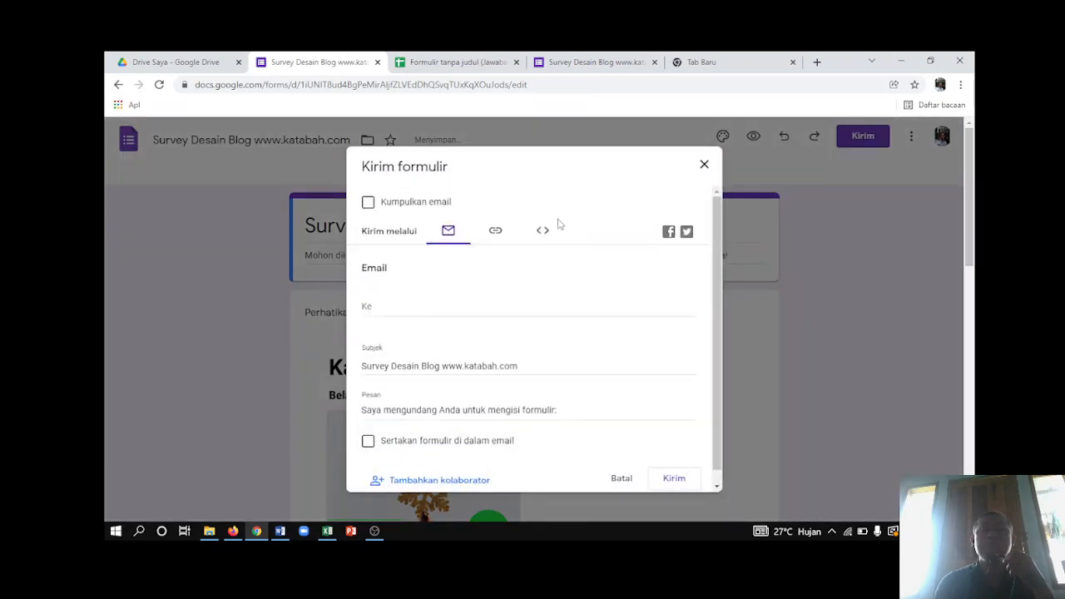
pyautogui.click(497, 233)
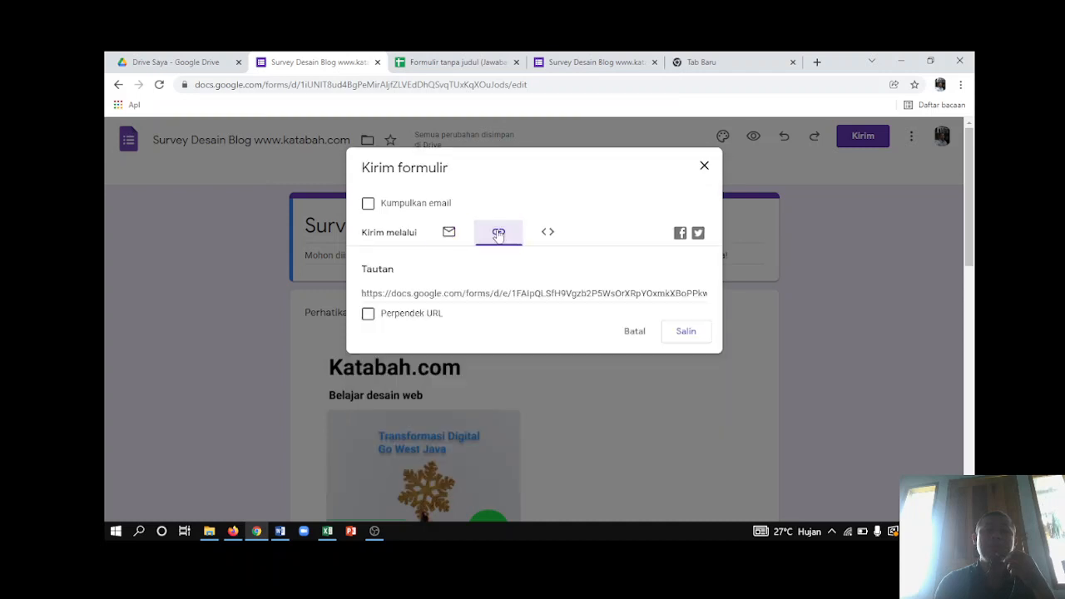
pyautogui.click(368, 316)
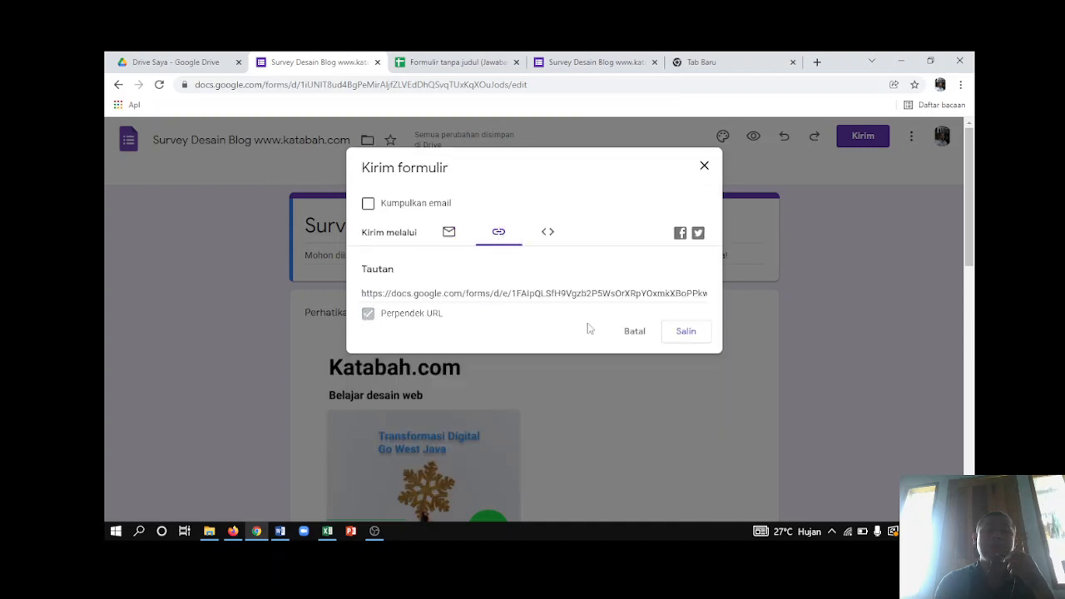
pyautogui.click(703, 338)
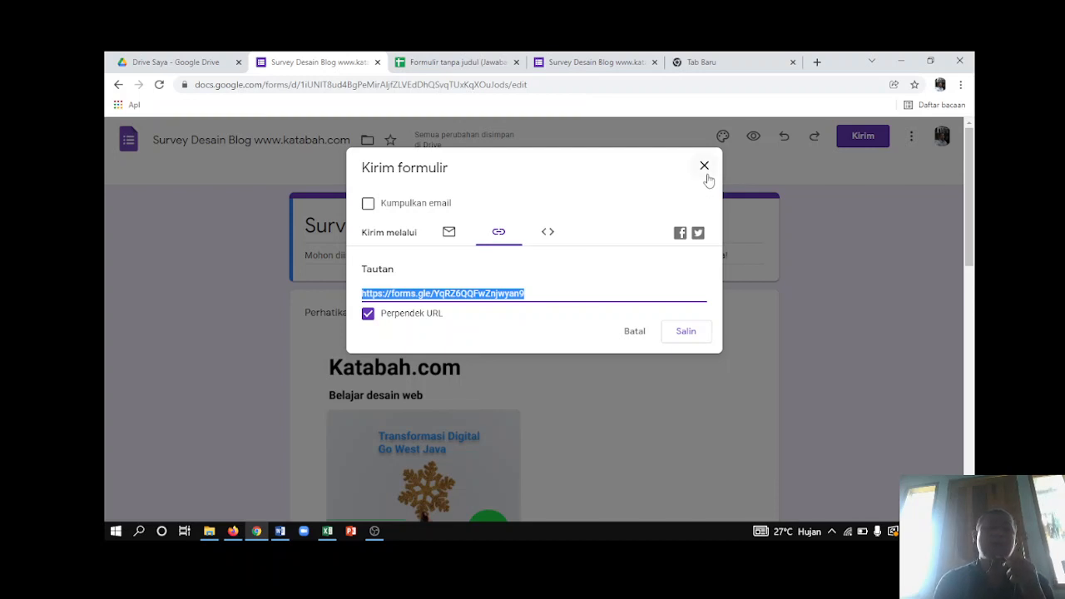
pyautogui.click(753, 55)
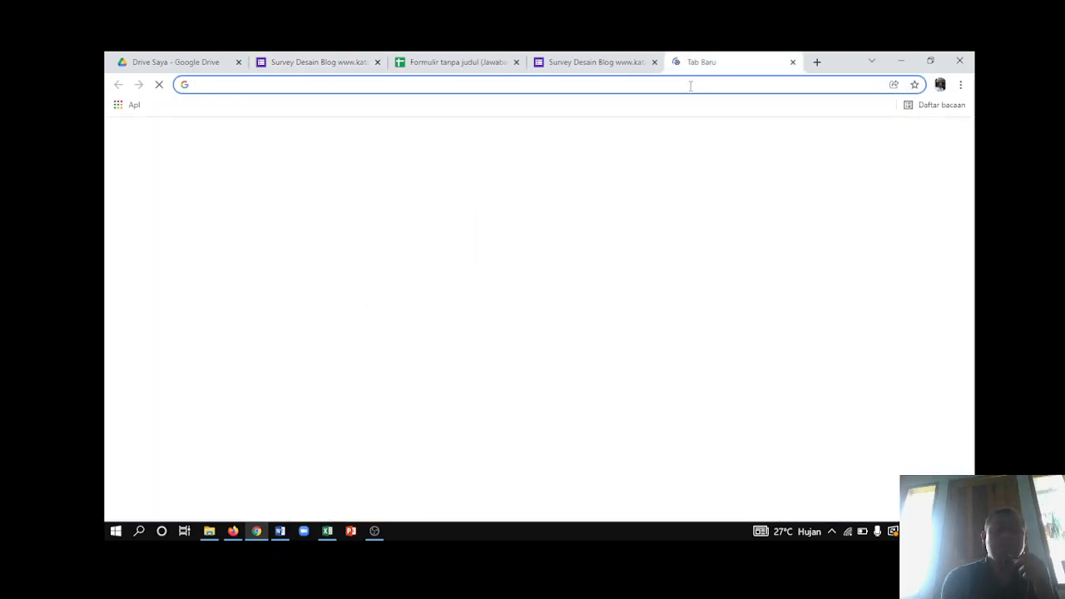
pyautogui.write('https://forms.gle/YqRZ6QQFwZnjwyan9')
pyautogui.press('Return')
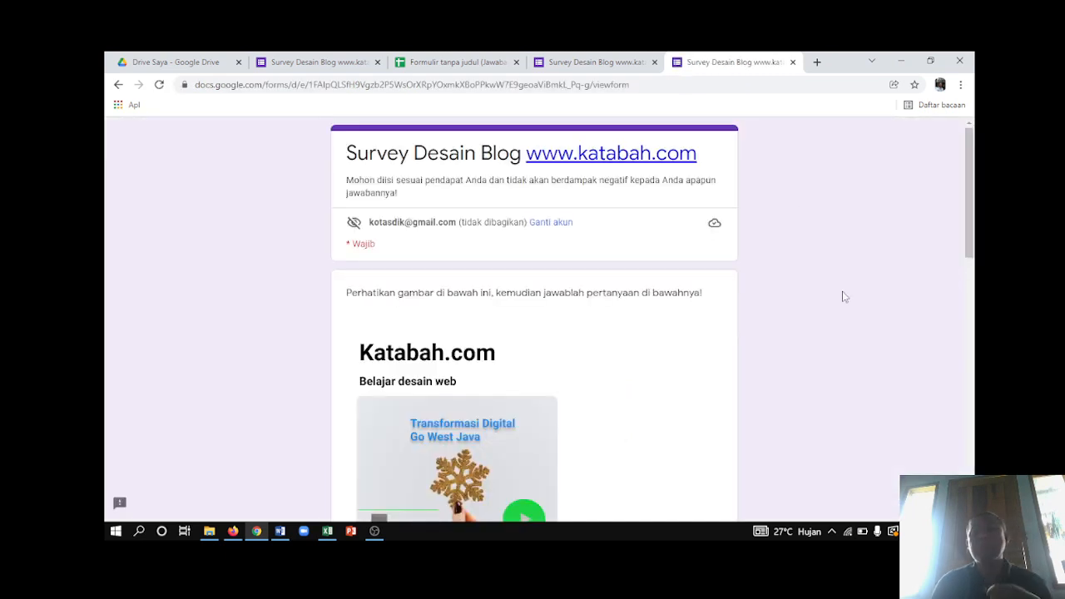
# - Add a second line to the form's description reading "Oleh:" followed by the author's name
pyautogui.moveTo(971, 202)
pyautogui.mouseDown()
pyautogui.moveTo(969, 445)
pyautogui.moveTo(972, 197)
pyautogui.mouseUp()
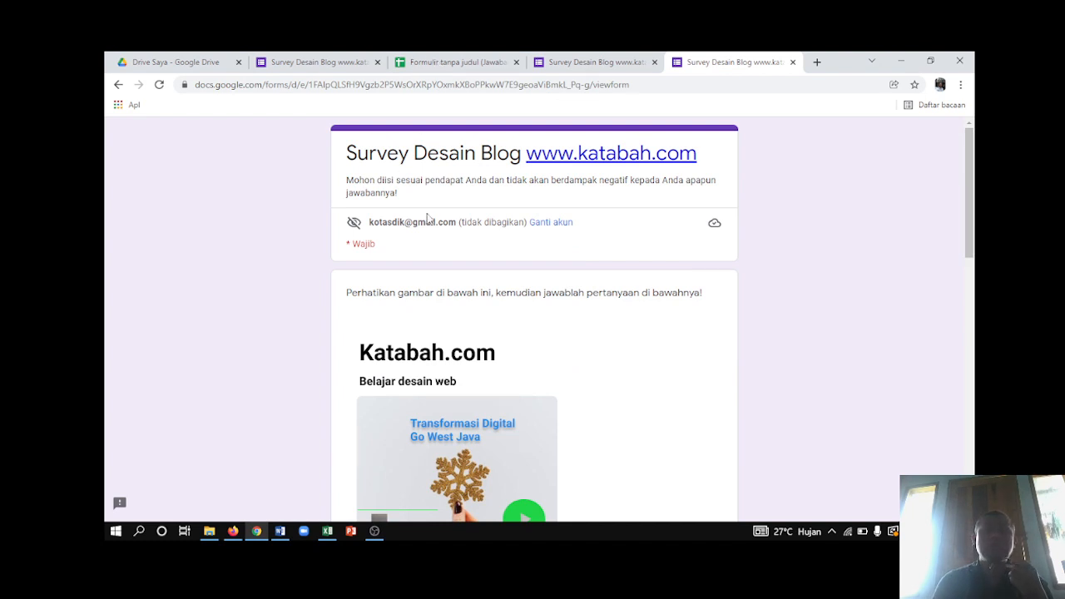
pyautogui.click(319, 63)
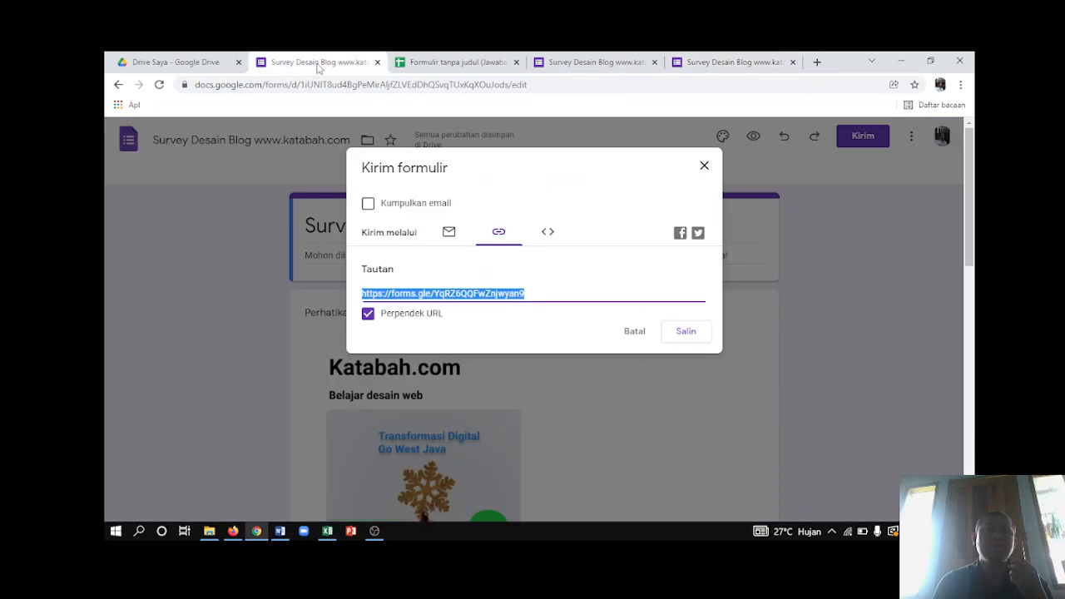
pyautogui.click(702, 169)
pyautogui.tripleClick(547, 255)
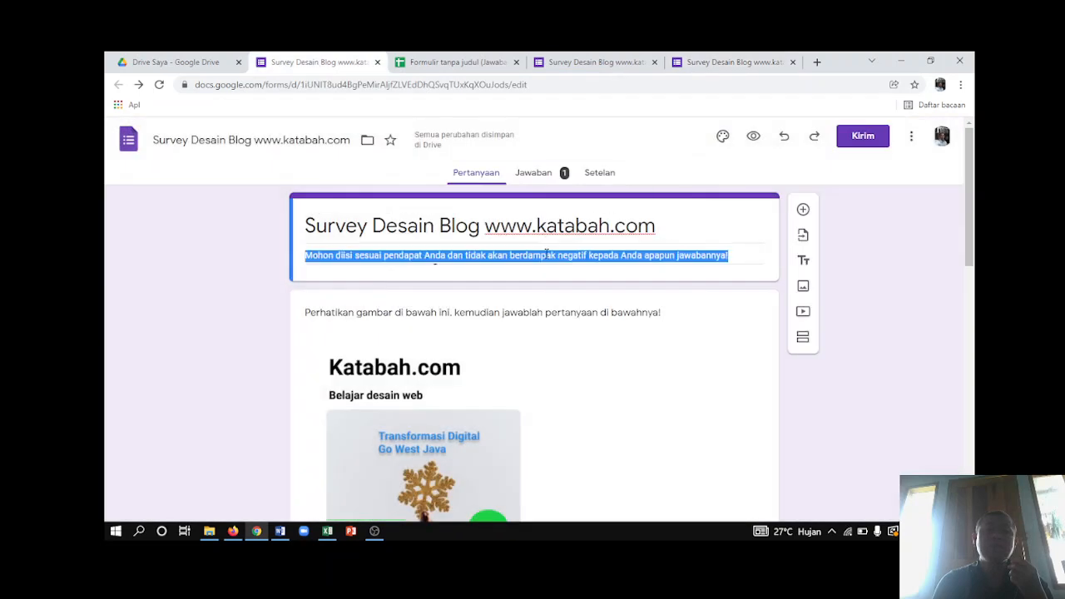
pyautogui.click(747, 254)
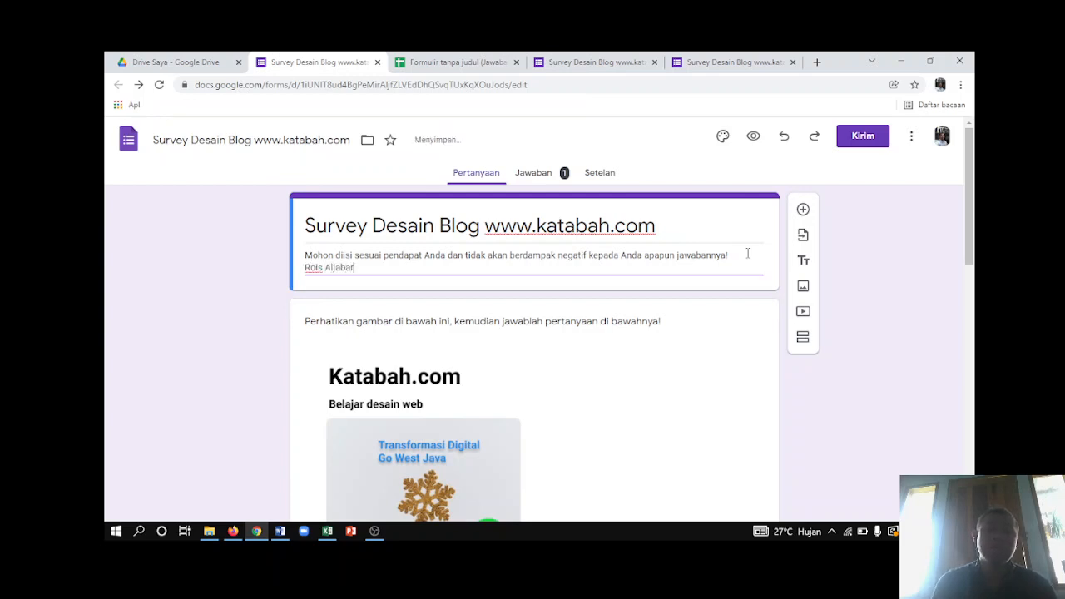
pyautogui.write('Oleh ')
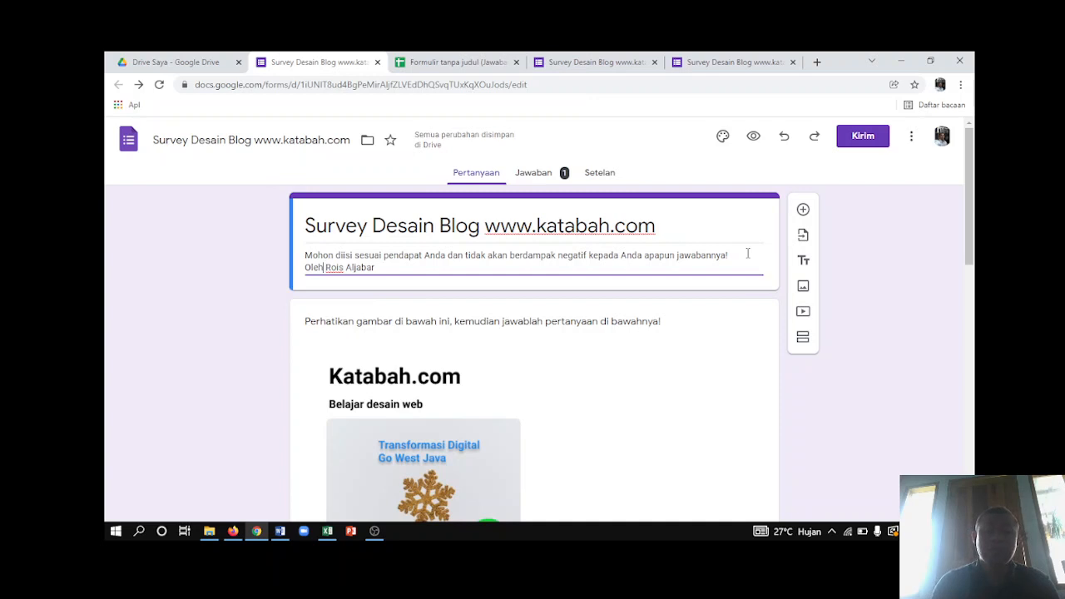
pyautogui.write(':')
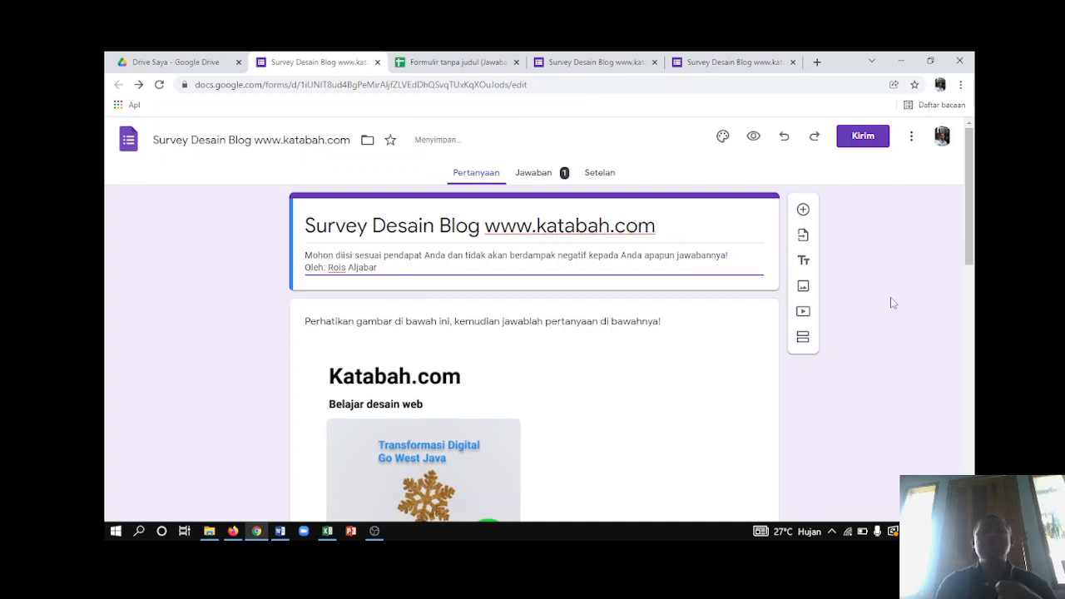
# - Reload the survey's submitted-response page to check the updated description, and return to the form editor
pyautogui.click(613, 58)
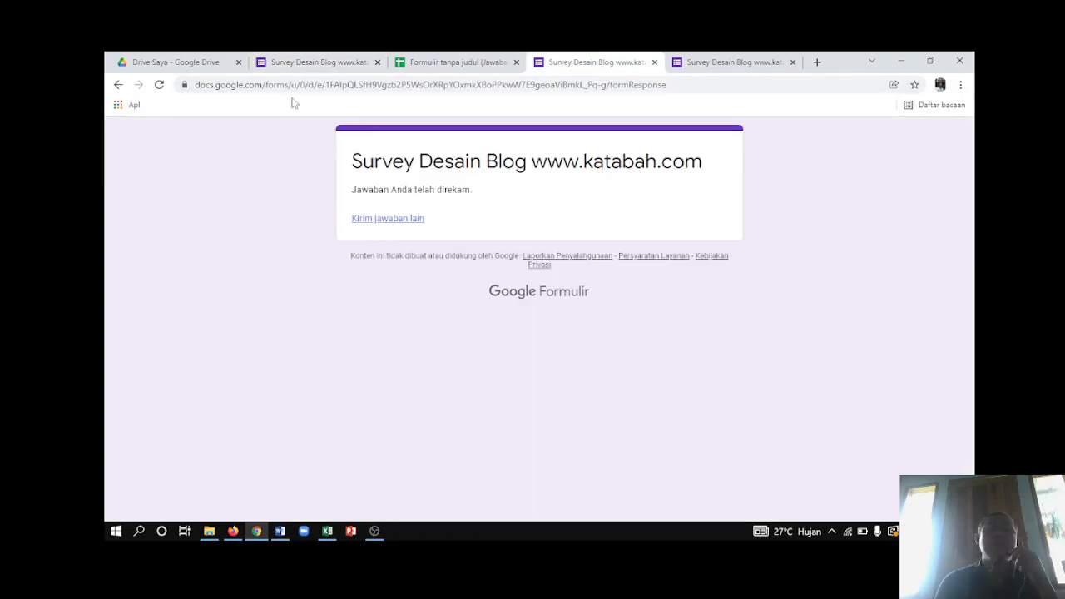
pyautogui.click(160, 85)
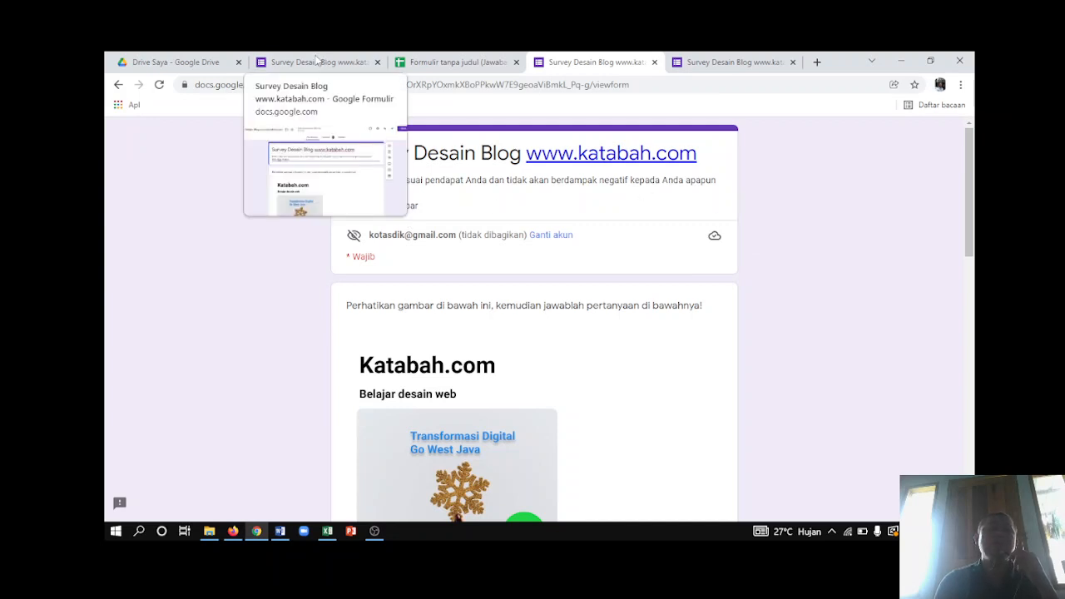
pyautogui.click(347, 65)
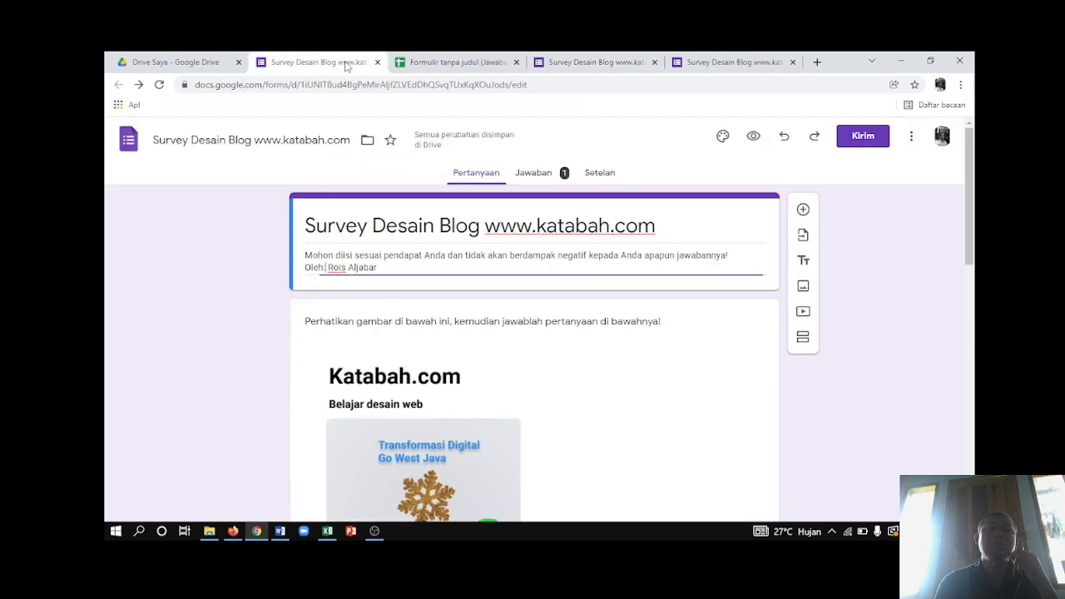
# - Close the form editor, the response spreadsheet and both survey pages, leaving only Google Drive open
pyautogui.click(378, 63)
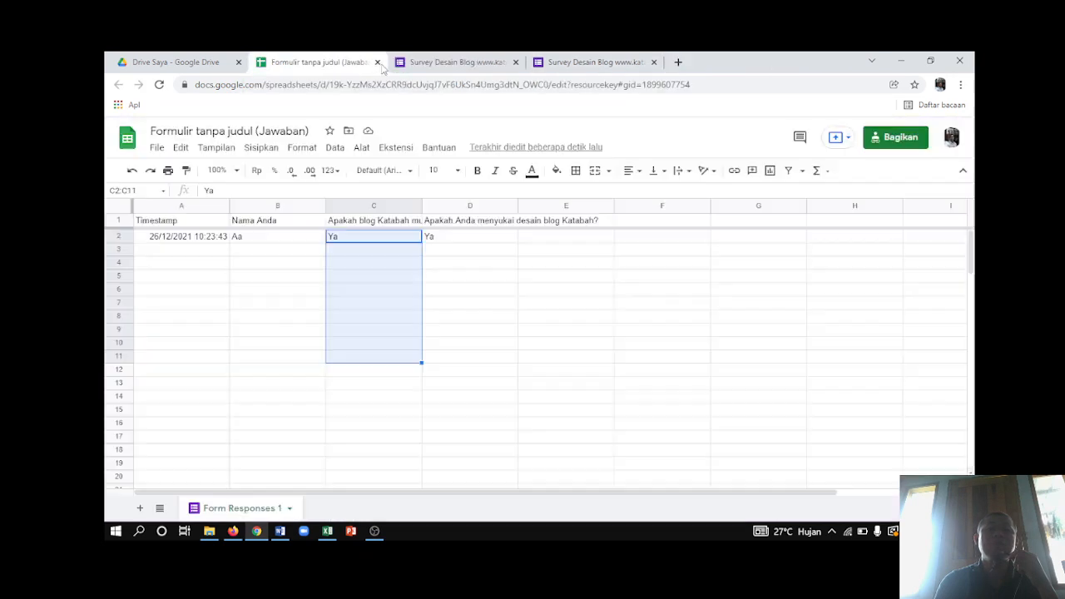
pyautogui.click(378, 64)
pyautogui.click(378, 63)
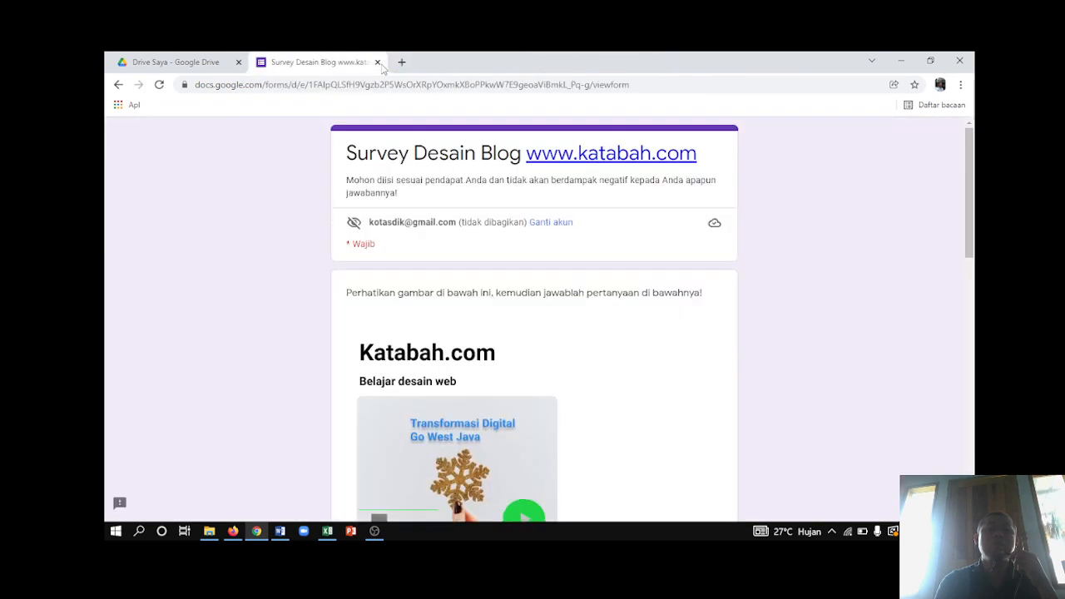
pyautogui.click(378, 63)
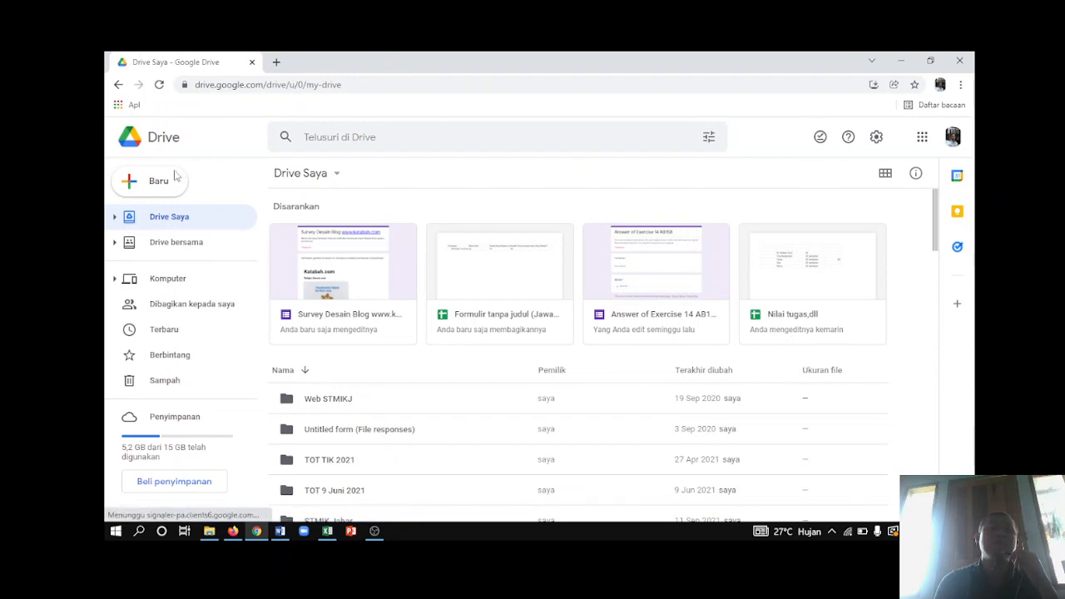
# - Examine how to reach Google Drive from a new browser tab, through the drive.google.com address and the Google apps list
pyautogui.click(276, 62)
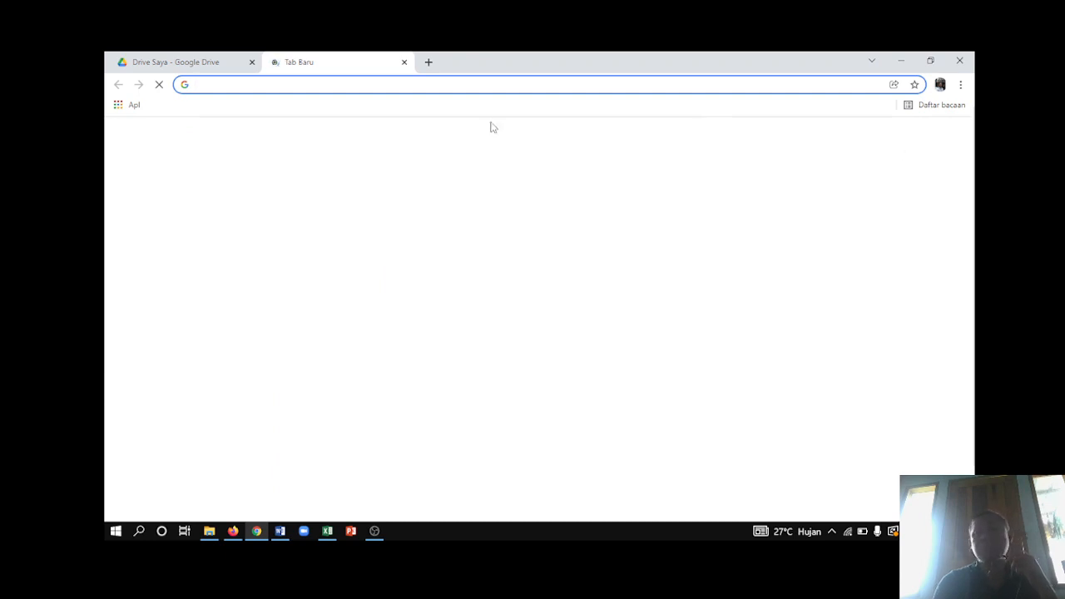
pyautogui.write('dri')
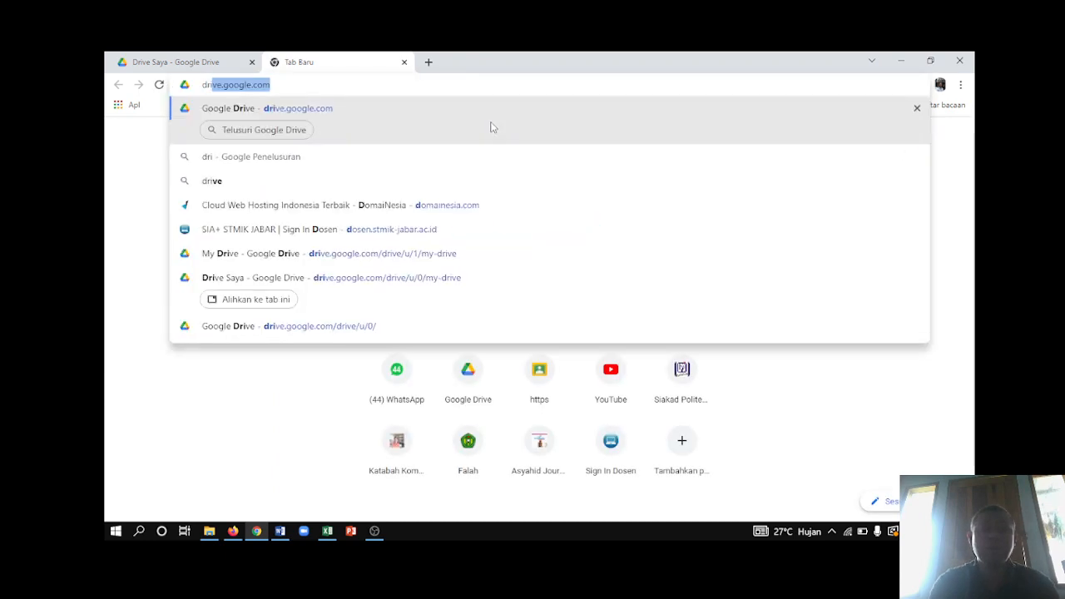
pyautogui.click(429, 62)
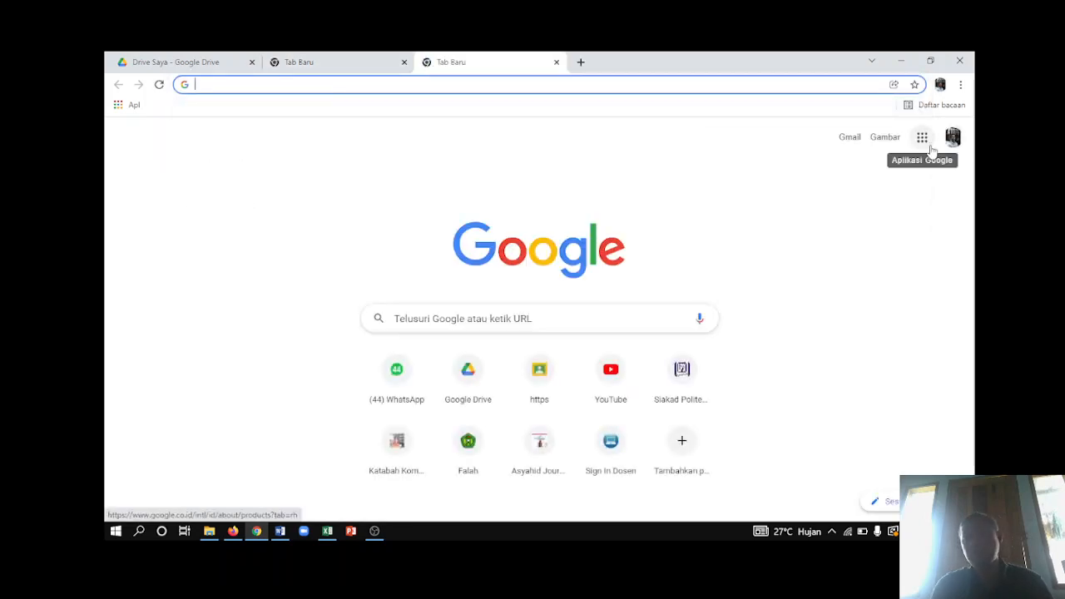
pyautogui.click(922, 138)
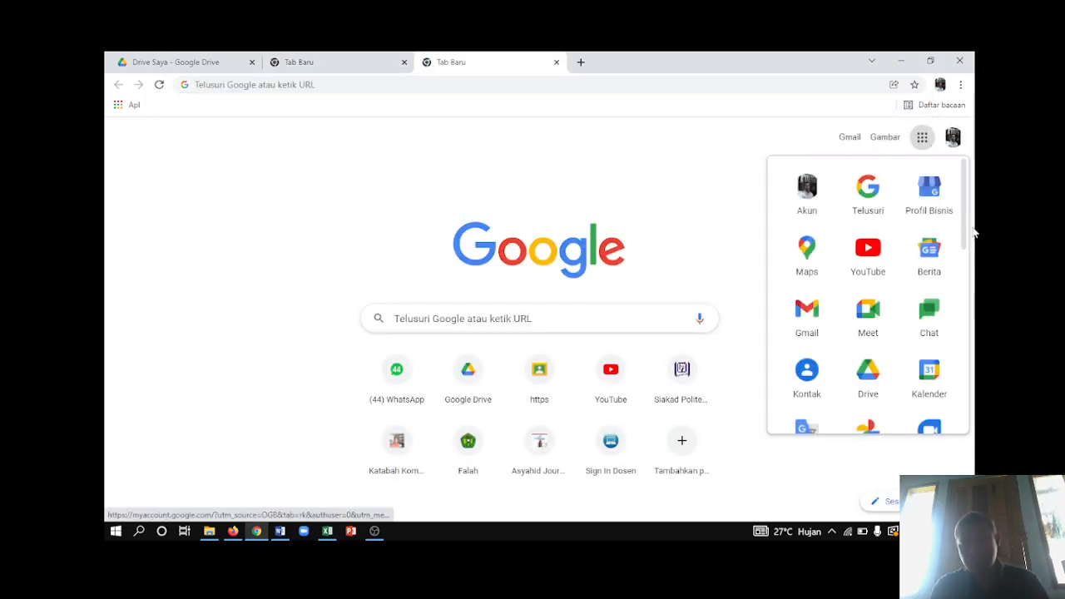
pyautogui.scroll(-1, 868, 250)
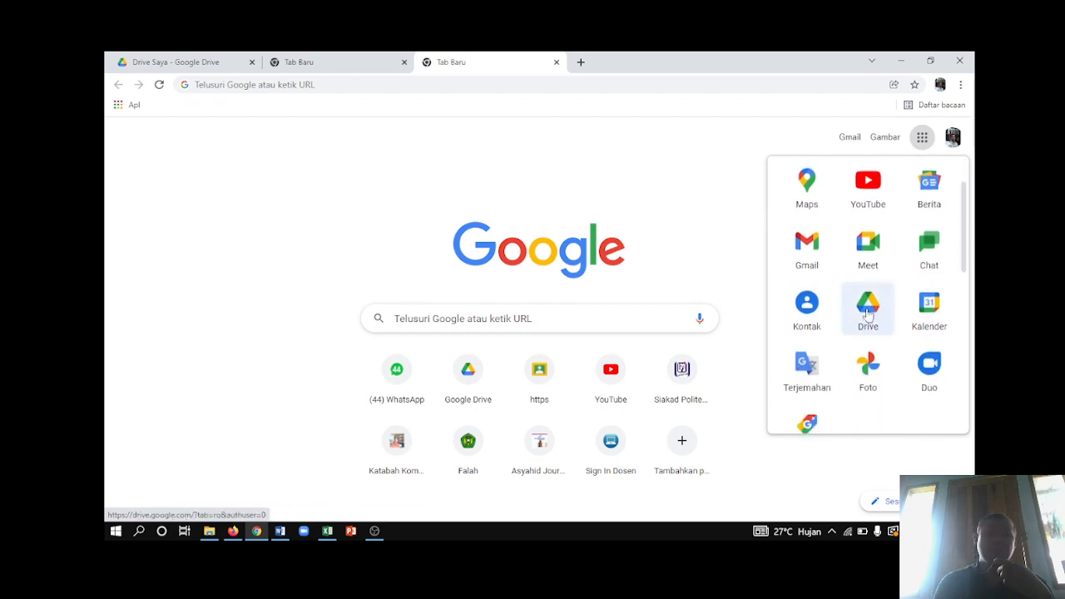
# - View the recently used files (Terbaru) in Google Drive and return to Drive Saya
pyautogui.click(190, 61)
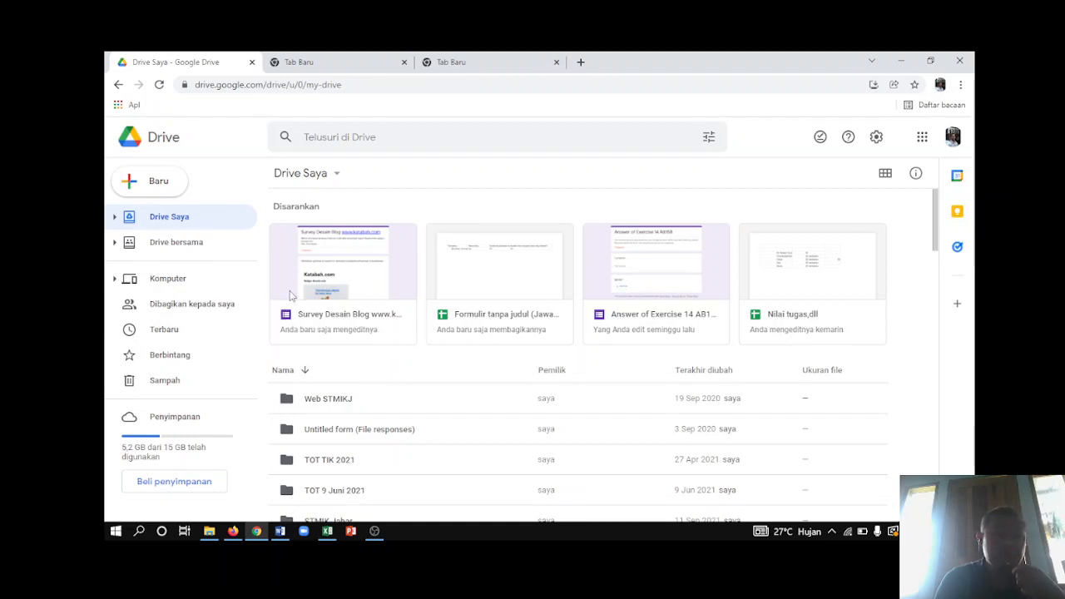
pyautogui.click(176, 341)
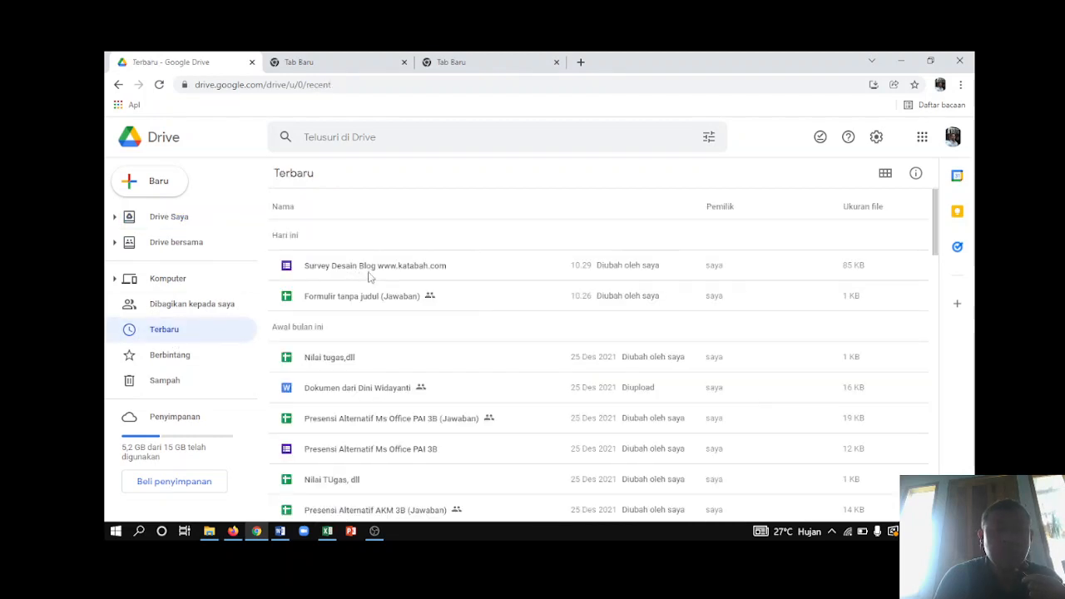
pyautogui.click(176, 225)
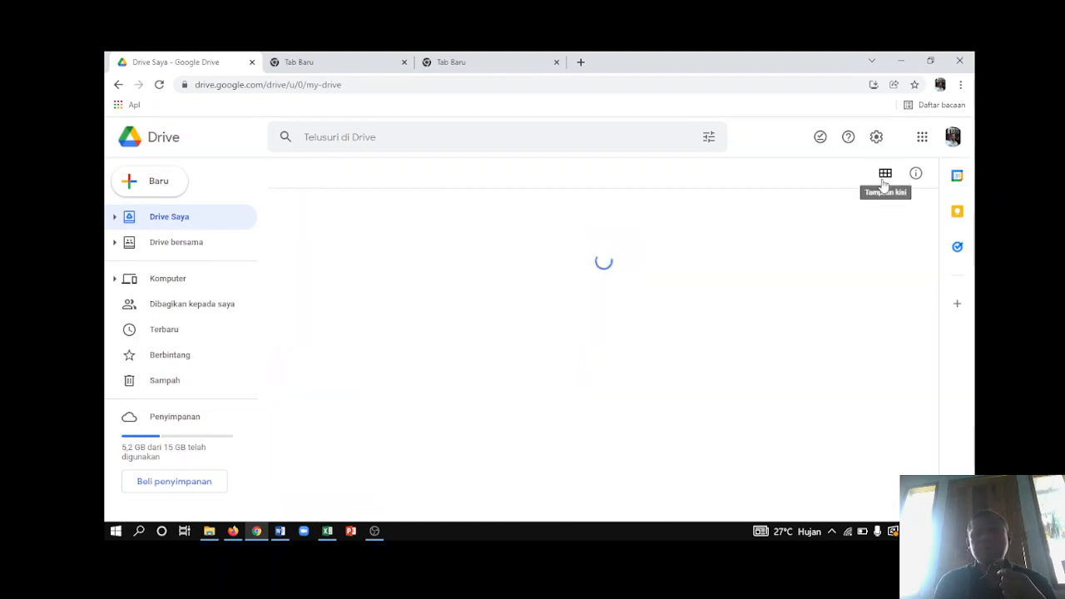
# - Browse the files in Drive Saya in grid and list layouts, ending in the list layout
pyautogui.click(883, 181)
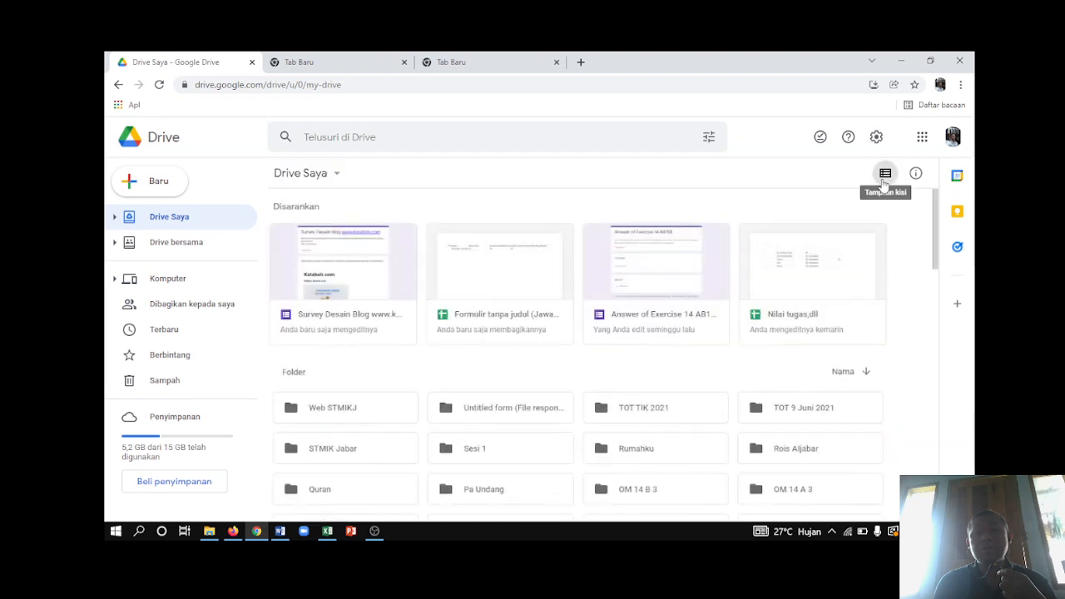
pyautogui.click(883, 181)
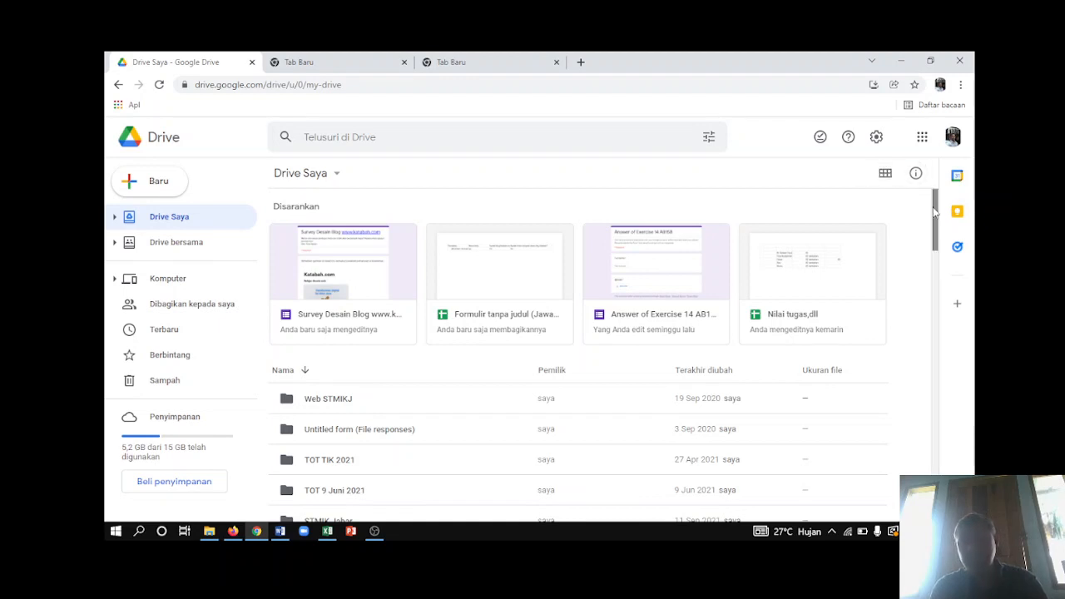
pyautogui.moveTo(933, 212)
pyautogui.mouseDown()
pyautogui.moveTo(920, 369)
pyautogui.moveTo(929, 195)
pyautogui.mouseUp()
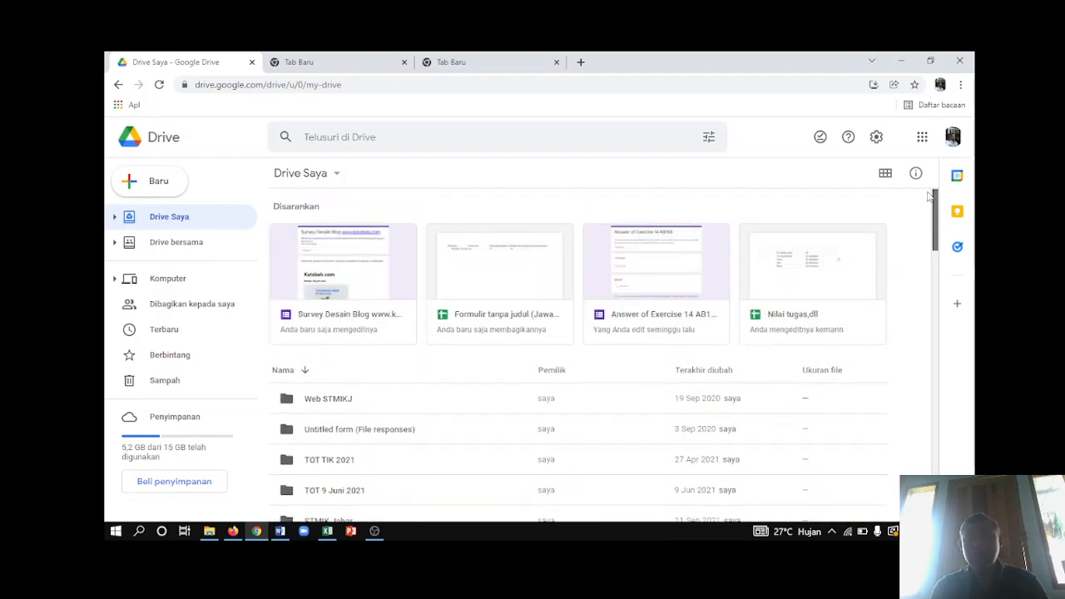
pyautogui.click(885, 174)
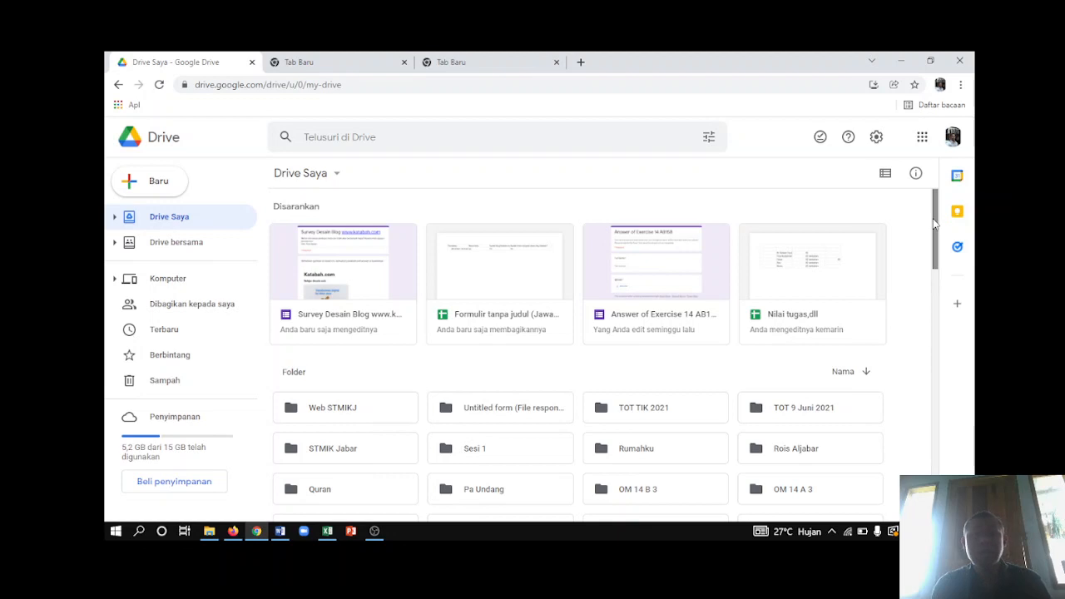
pyautogui.moveTo(934, 223); pyautogui.dragTo(931, 370)
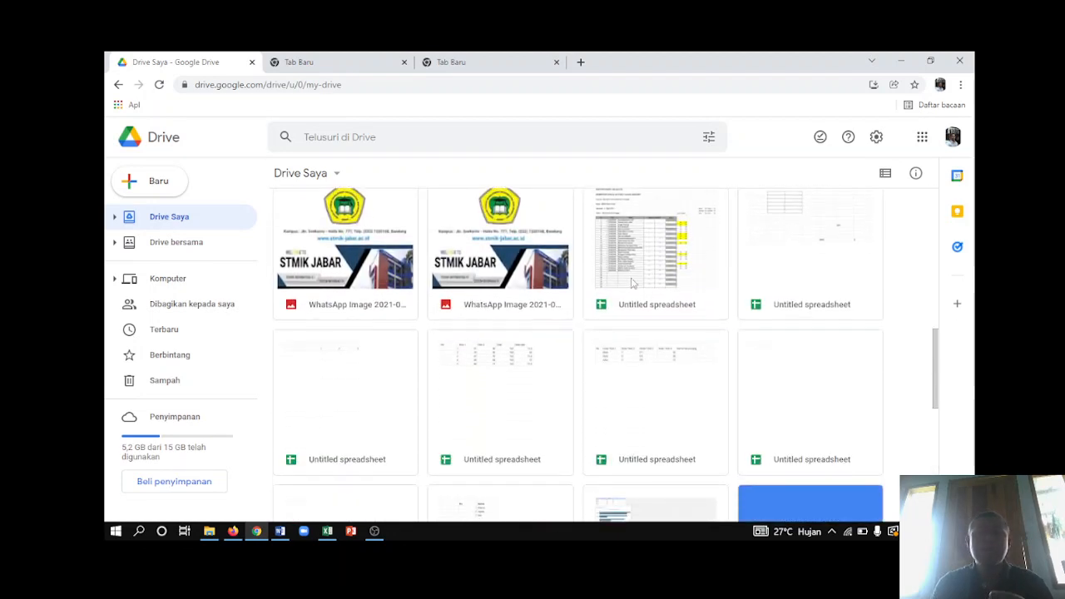
pyautogui.click(885, 173)
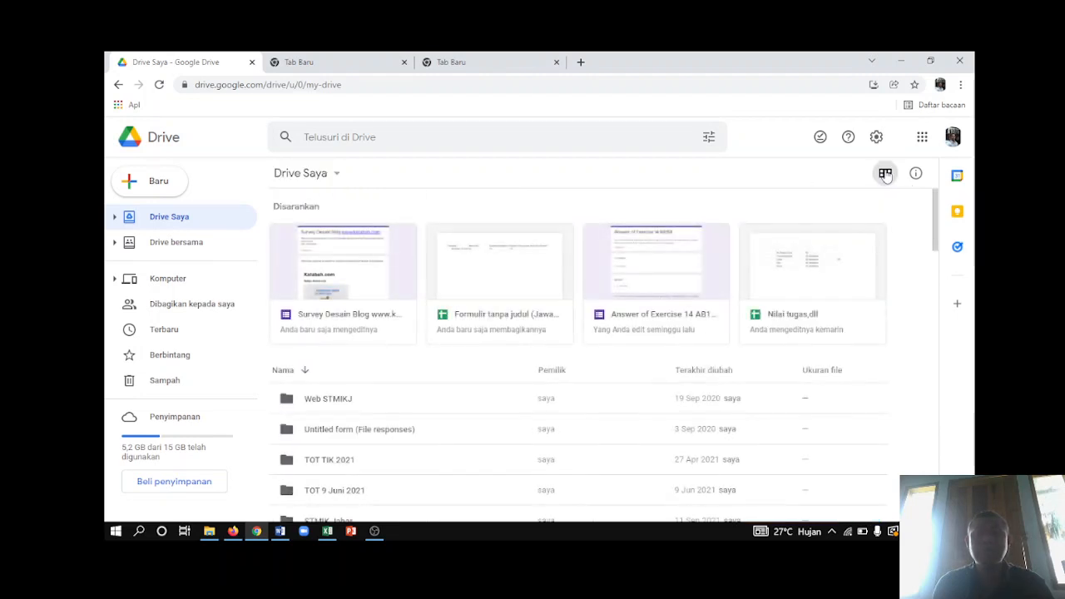
pyautogui.moveTo(937, 220)
pyautogui.mouseDown()
pyautogui.moveTo(915, 473)
pyautogui.moveTo(946, 209)
pyautogui.mouseUp()
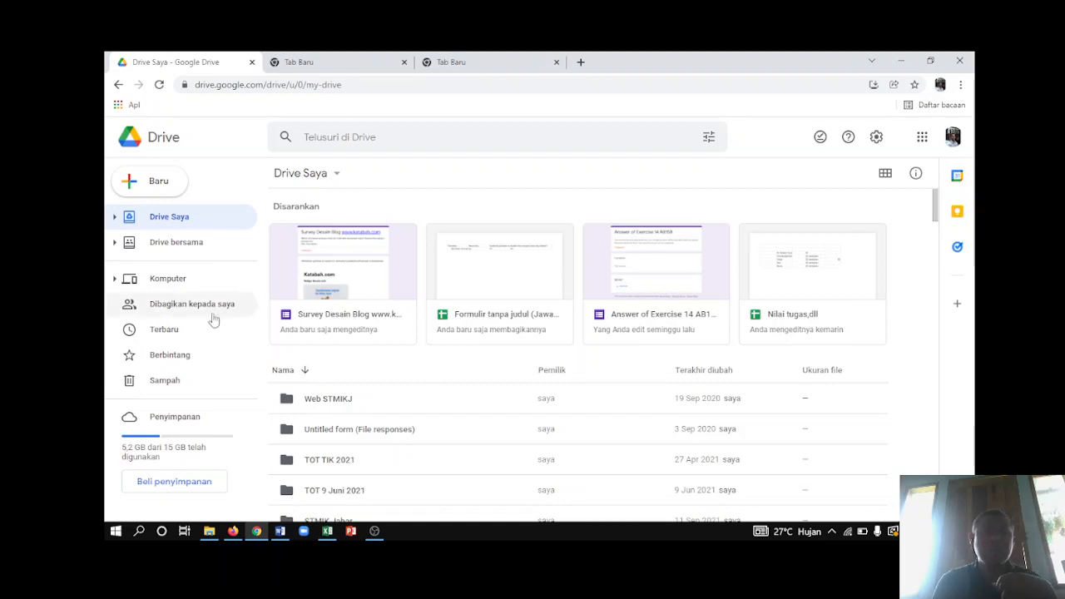
# - Open the response spreadsheet Formulir tanpa judul (Jawaban) from the recent files in Terbaru
pyautogui.click(184, 332)
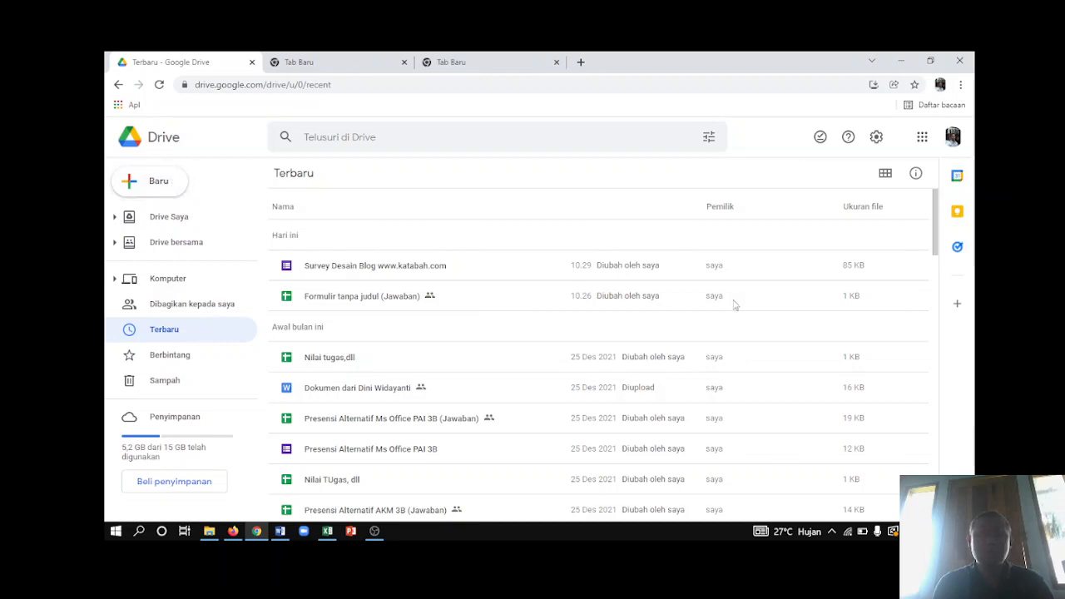
pyautogui.doubleClick(364, 298)
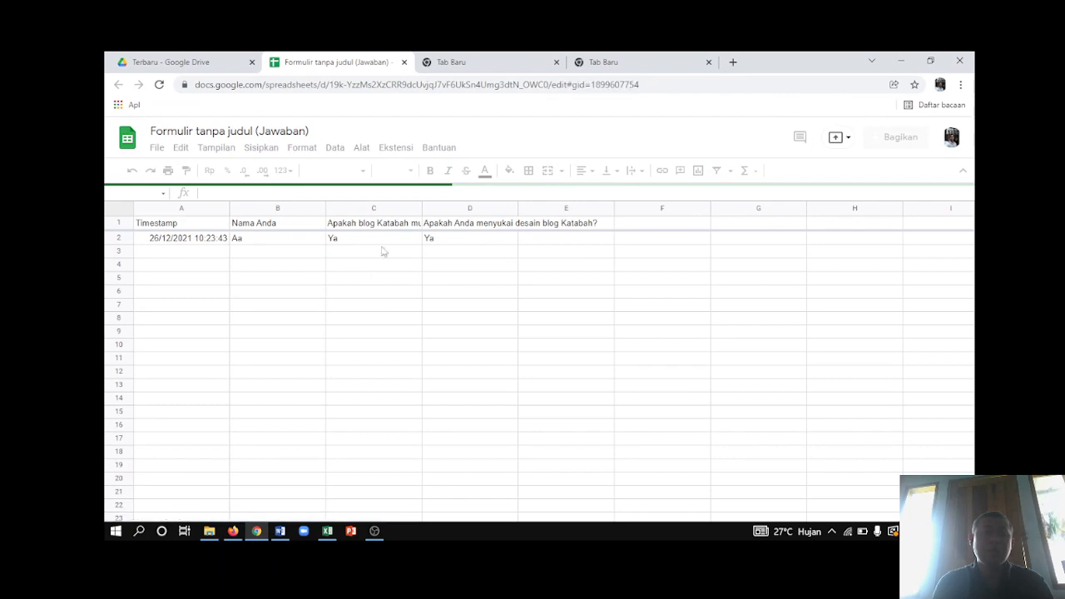
pyautogui.click(190, 62)
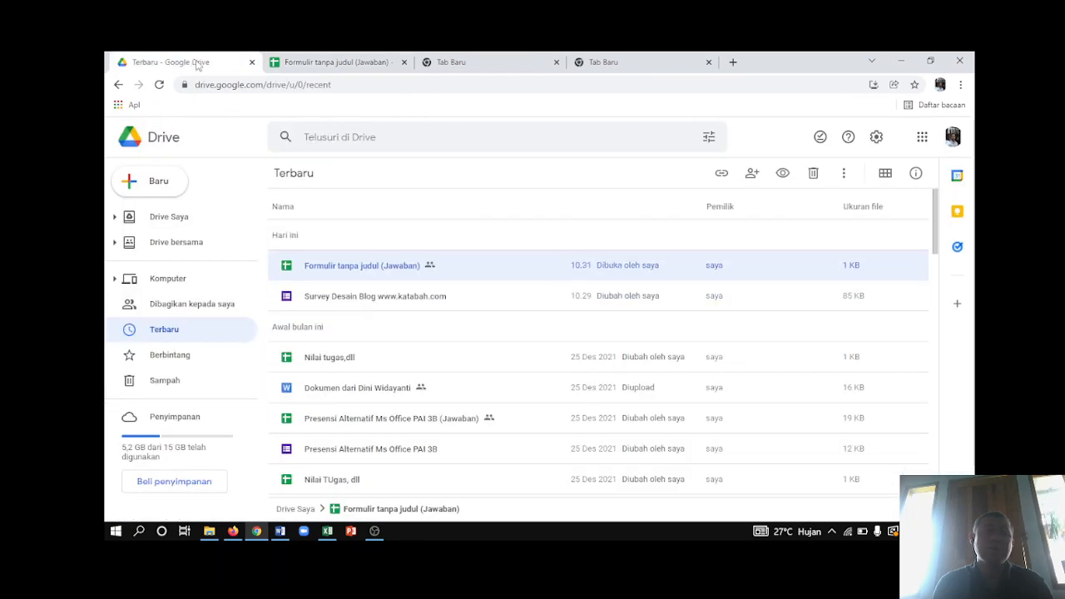
pyautogui.click(333, 298)
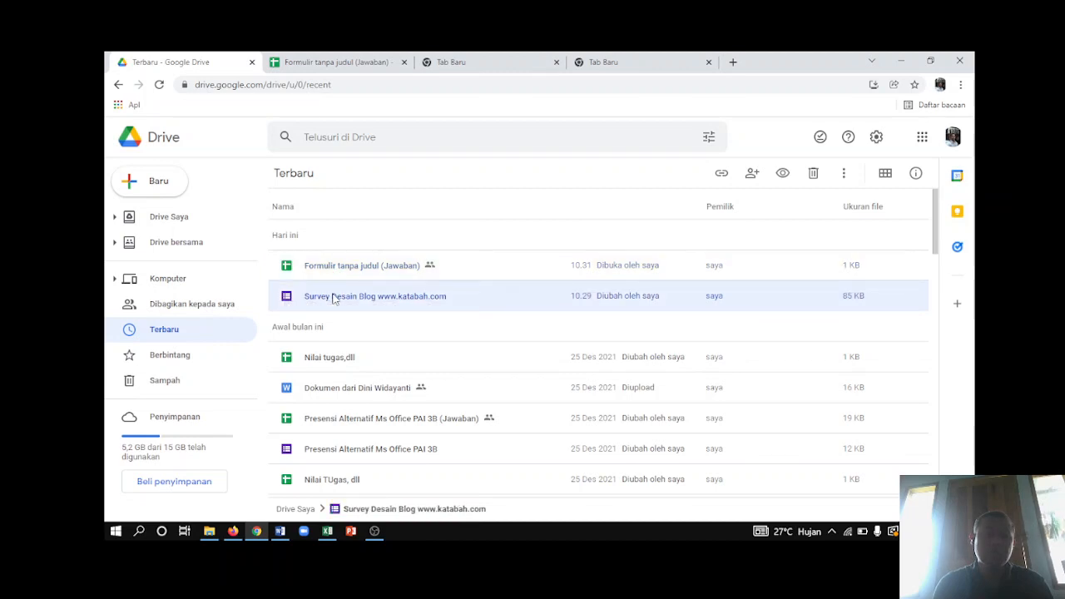
pyautogui.rightClick(332, 298)
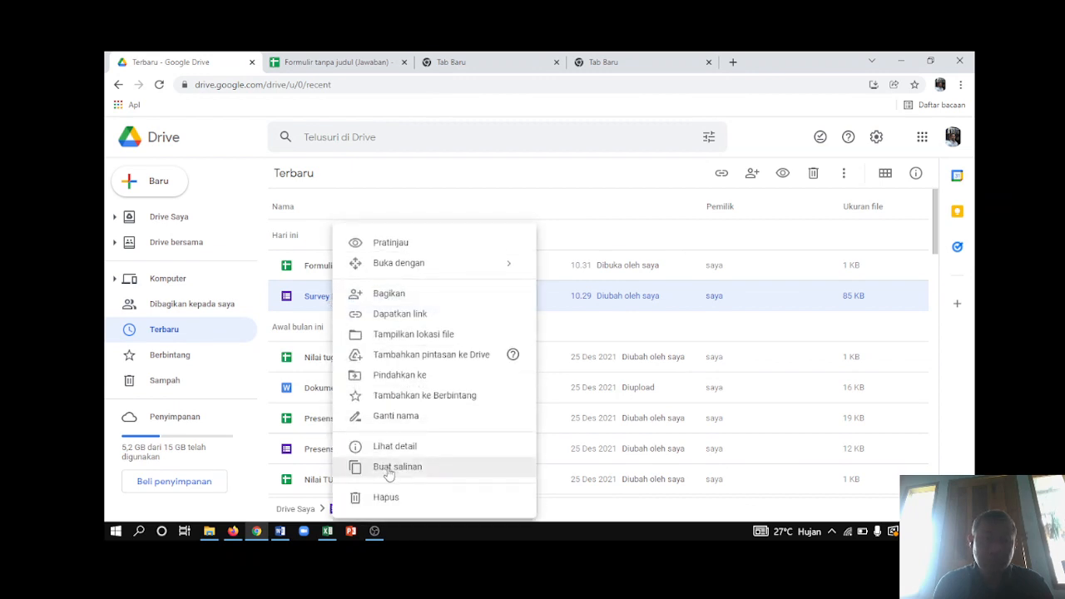
pyautogui.click(405, 420)
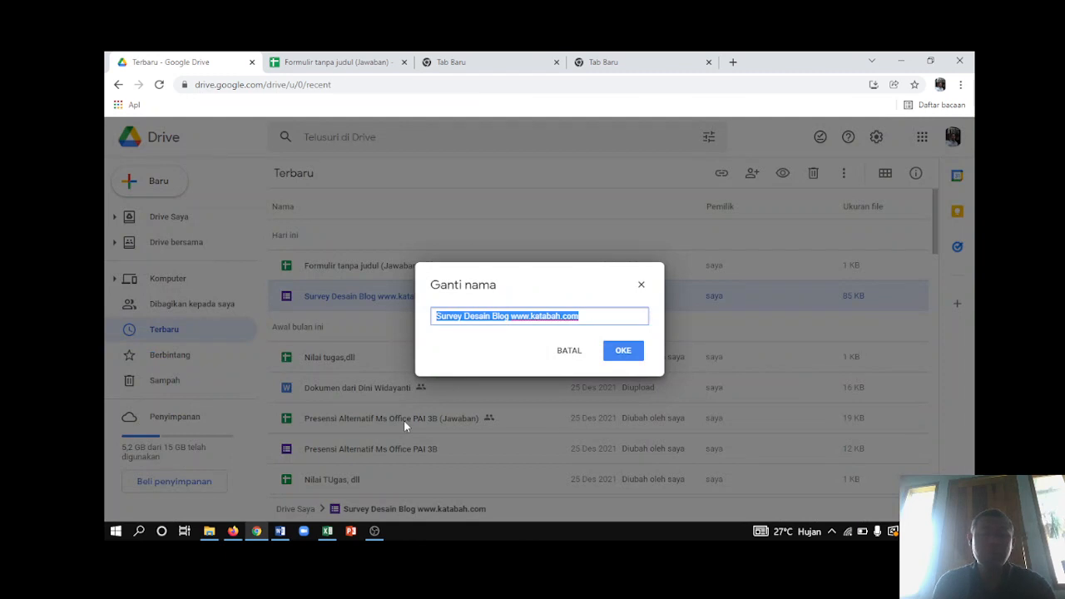
pyautogui.click(641, 286)
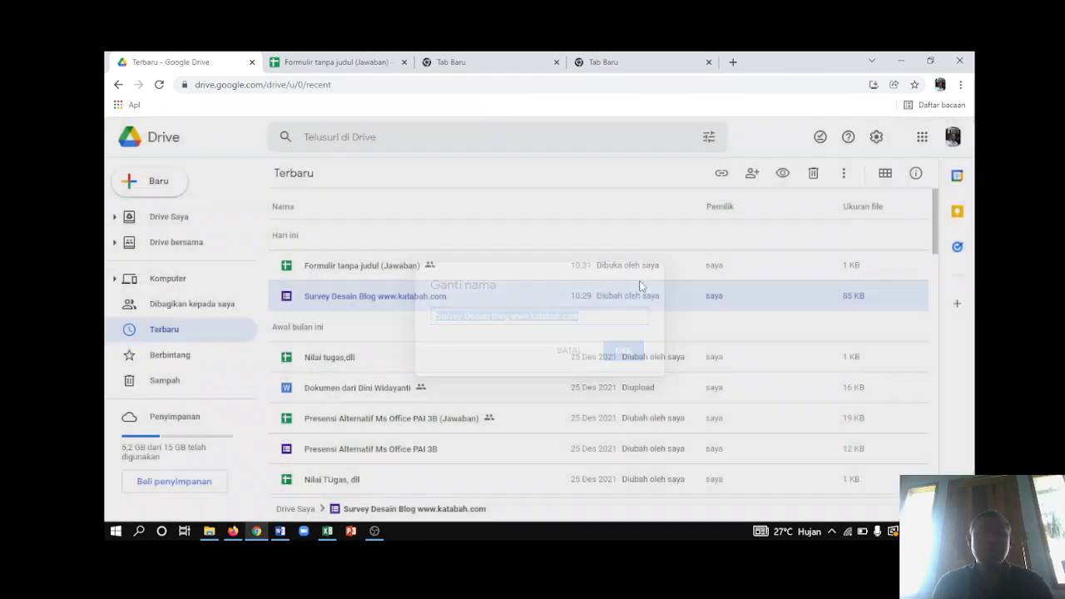
pyautogui.click(360, 63)
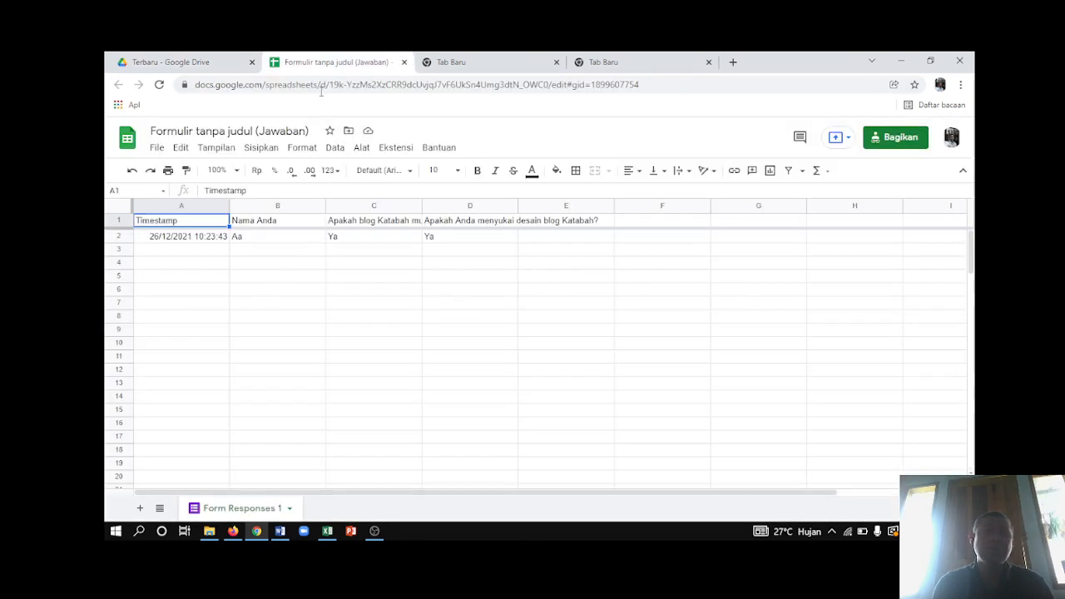
pyautogui.click(207, 63)
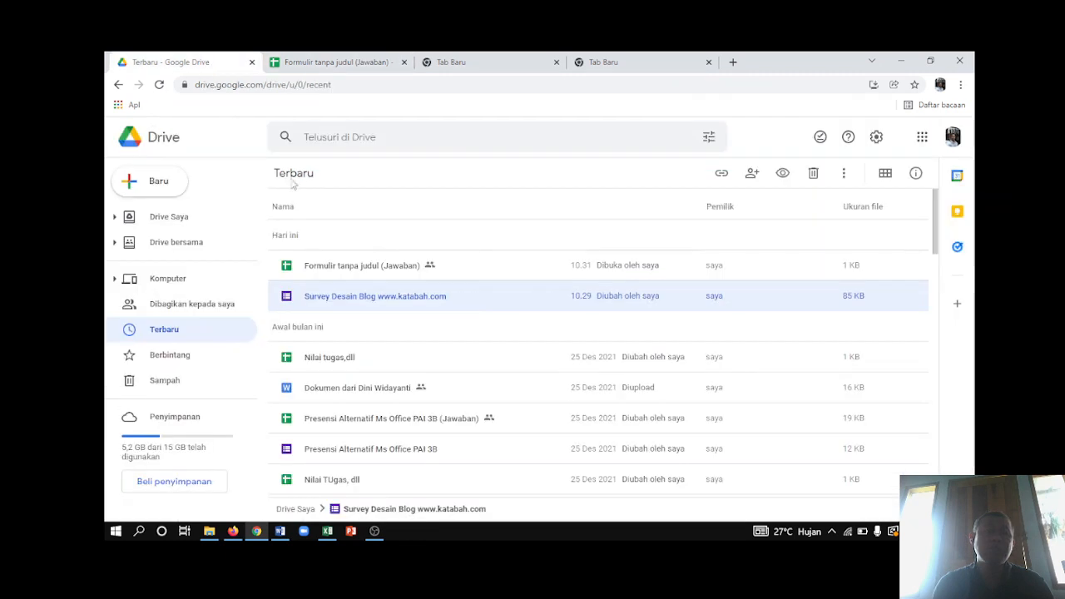
pyautogui.click(320, 59)
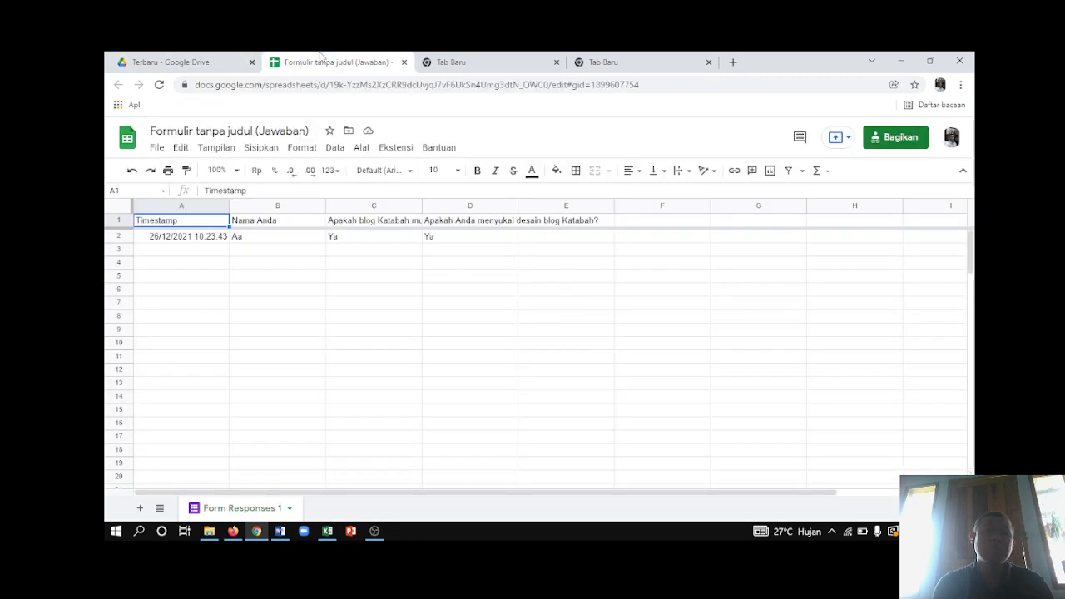
pyautogui.click(213, 133)
pyautogui.tripleClick(213, 134)
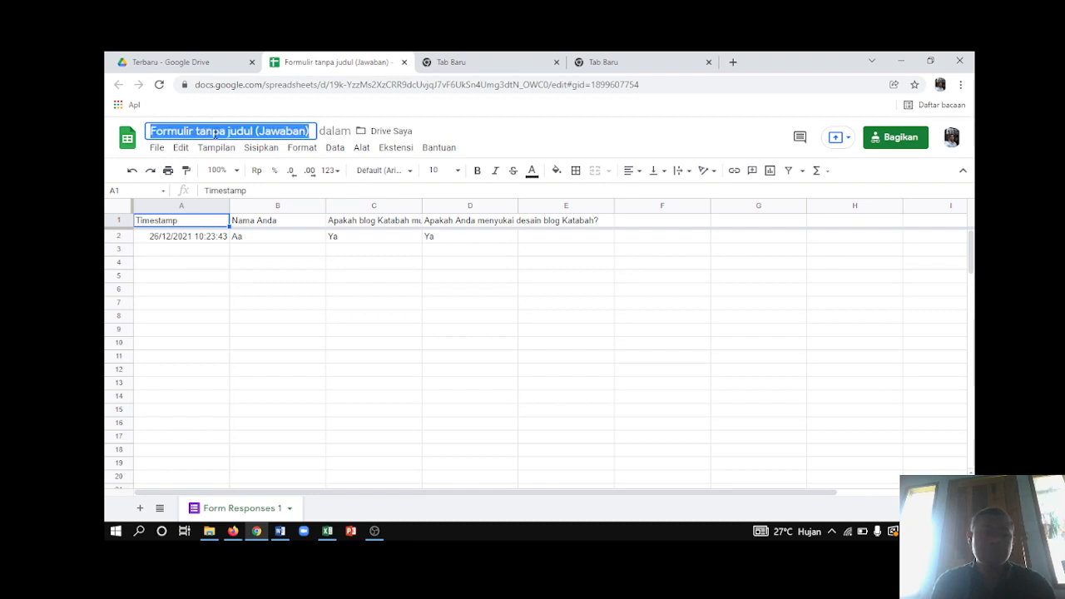
pyautogui.write('Survey Desain Blog www.katabah.com')
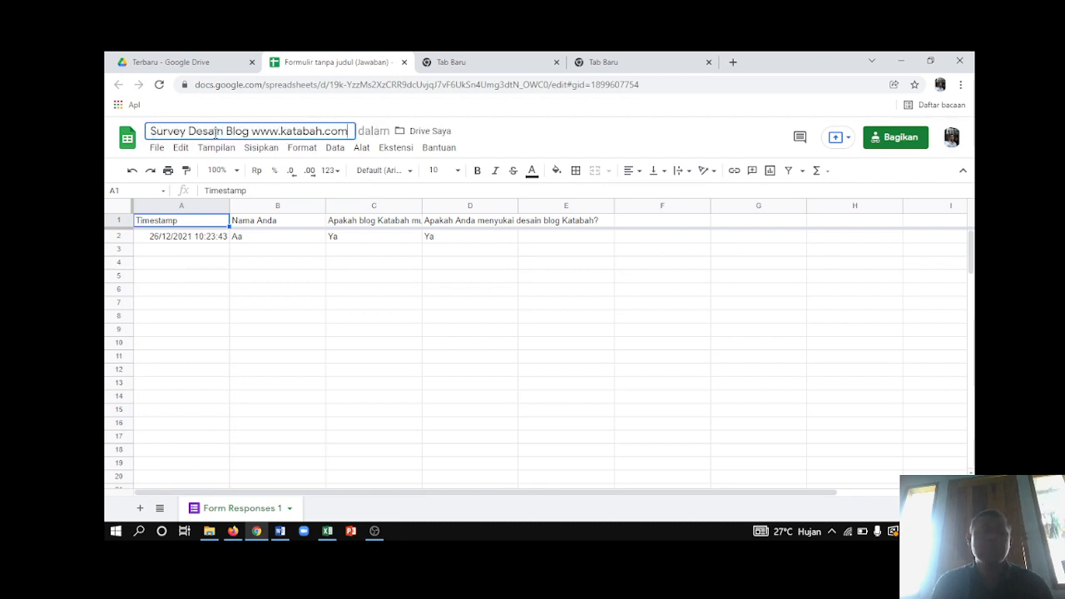
pyautogui.write('(')
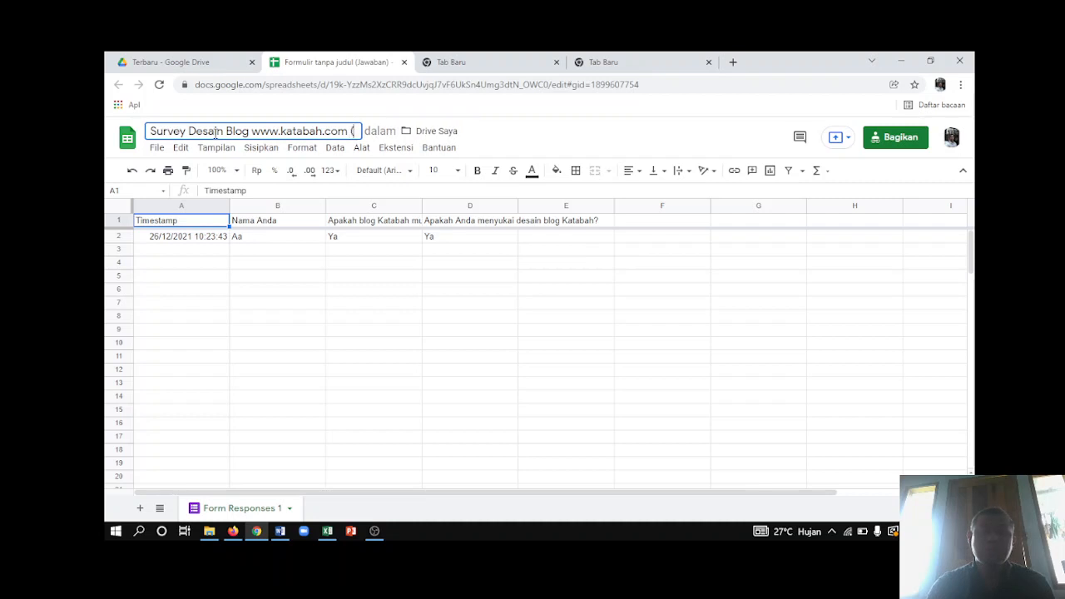
pyautogui.write('Jawaban)')
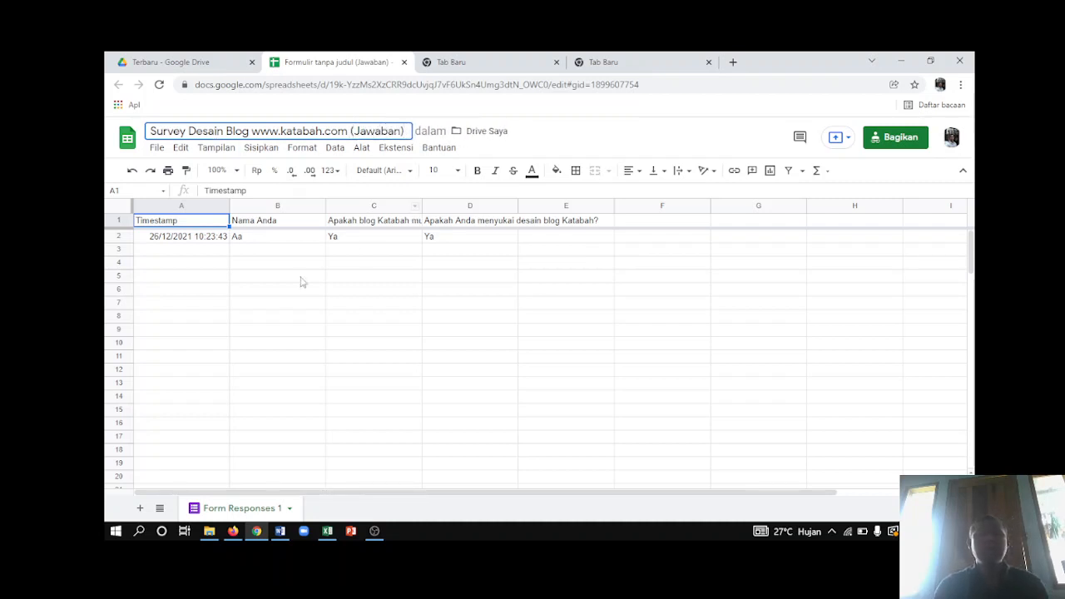
pyautogui.click(361, 363)
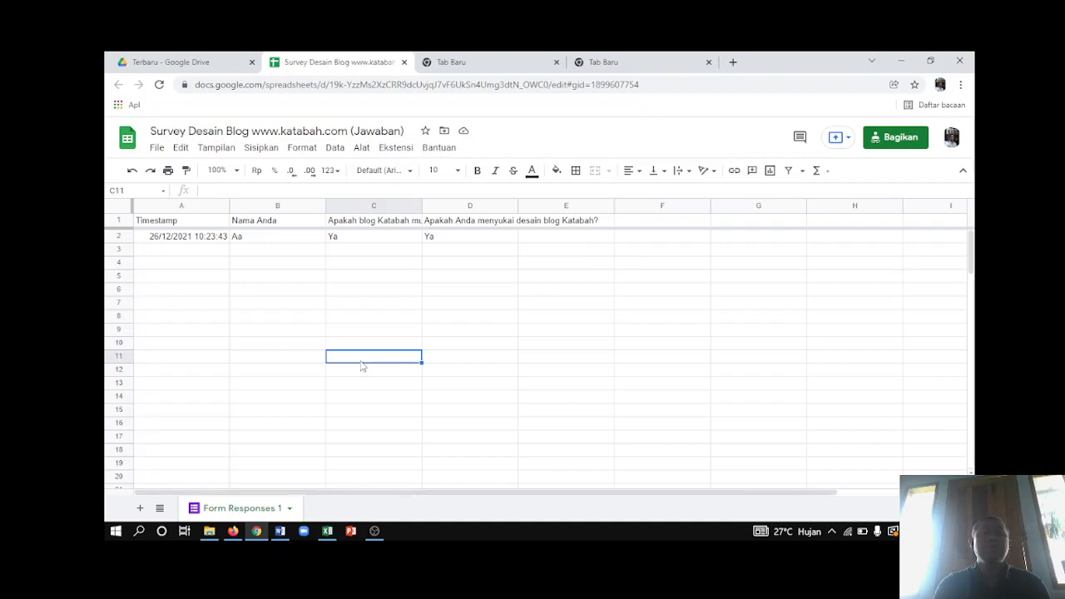
# - Open the renamed response spreadsheet and the survey form from Terbaru in Google Drive, closing each one after viewing
pyautogui.click(196, 64)
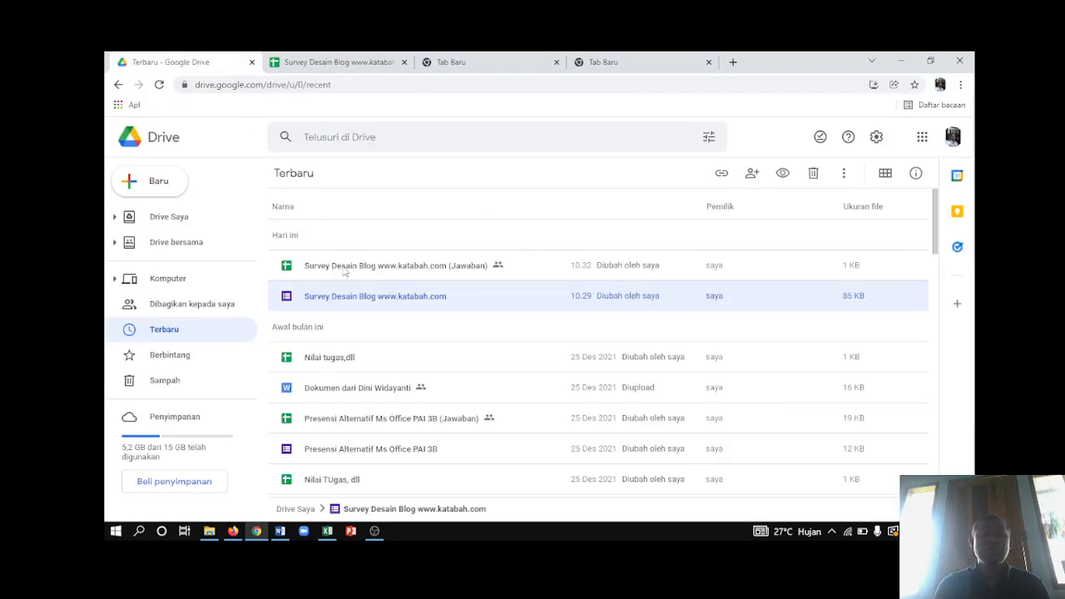
pyautogui.click(390, 266)
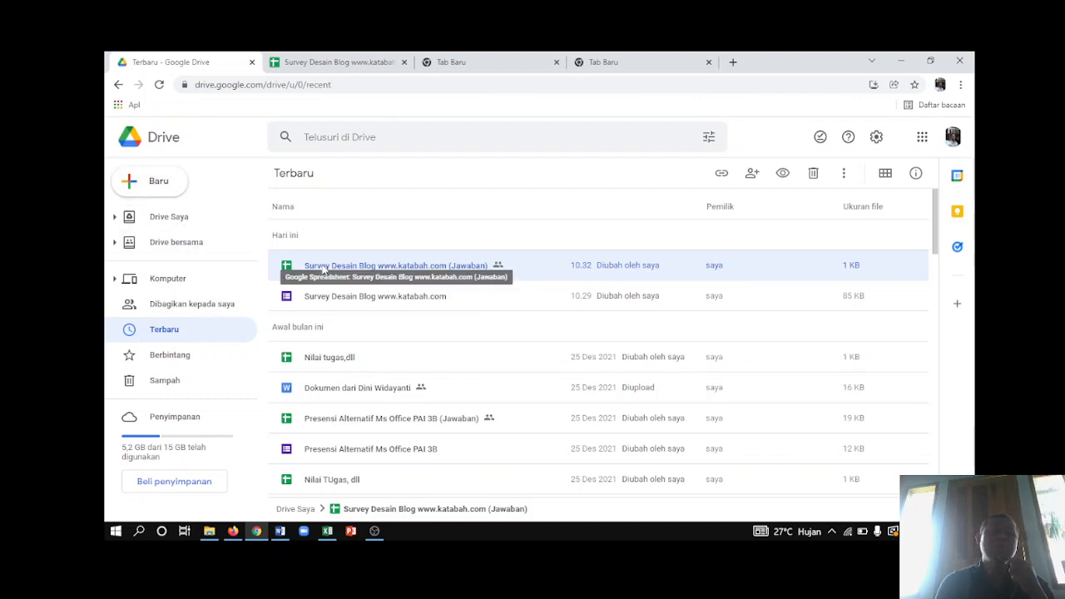
pyautogui.doubleClick(322, 265)
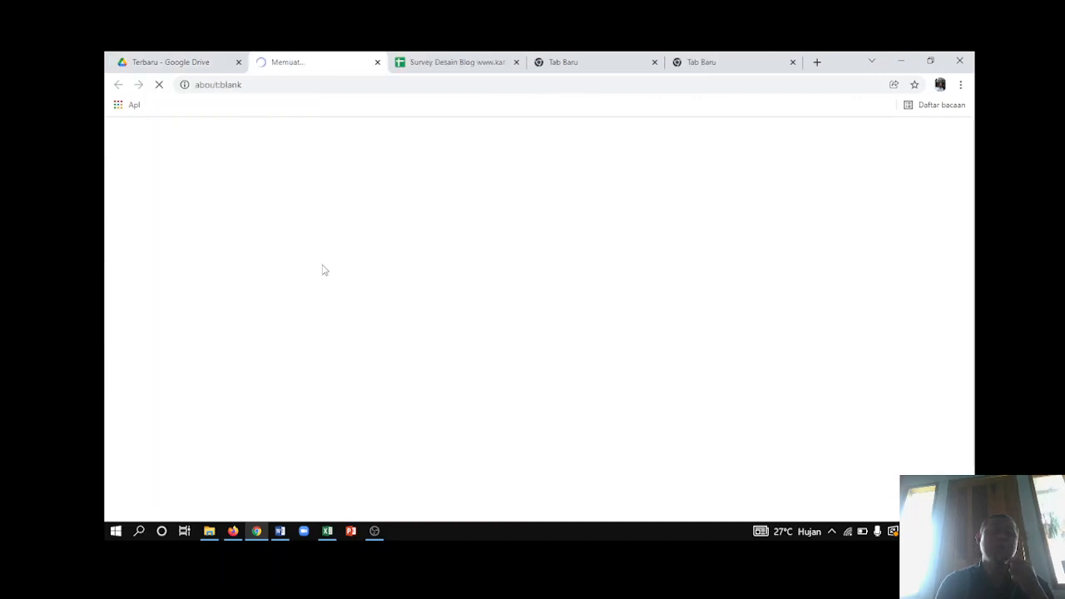
pyautogui.click(516, 63)
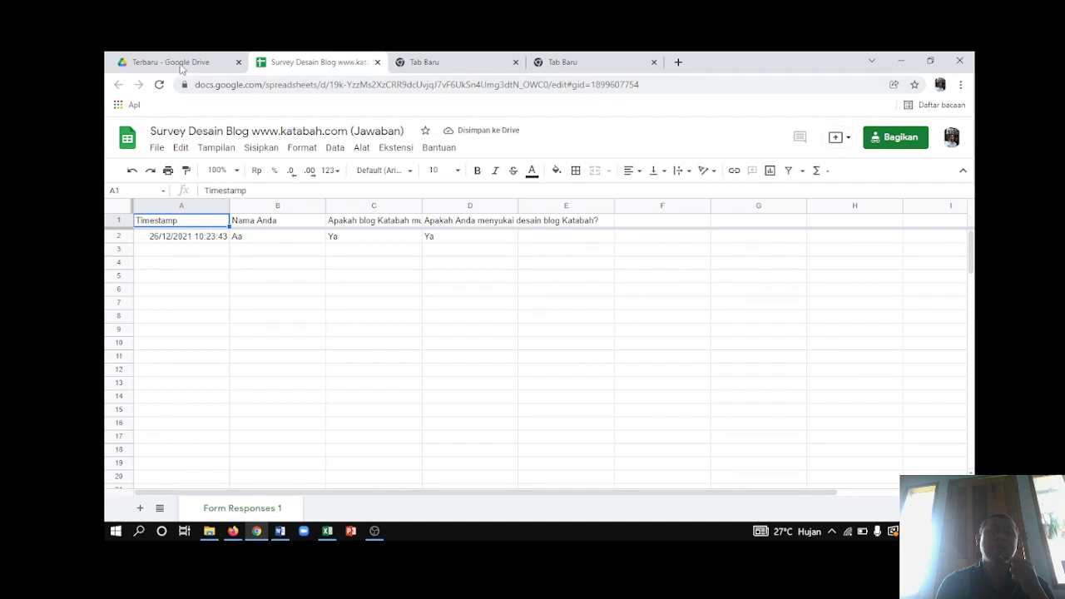
pyautogui.moveTo(182, 68)
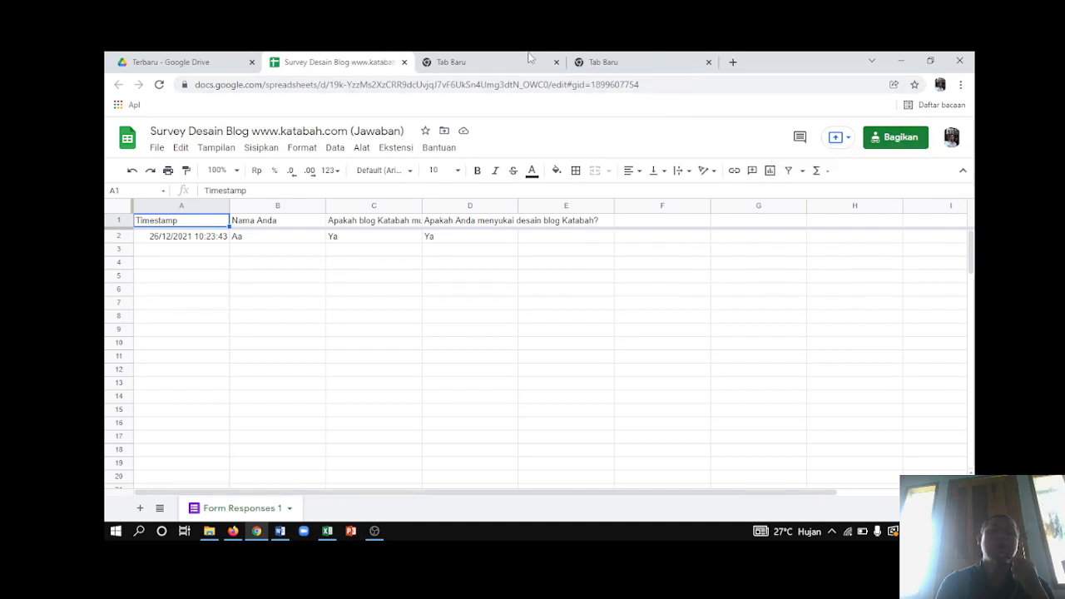
pyautogui.click(404, 63)
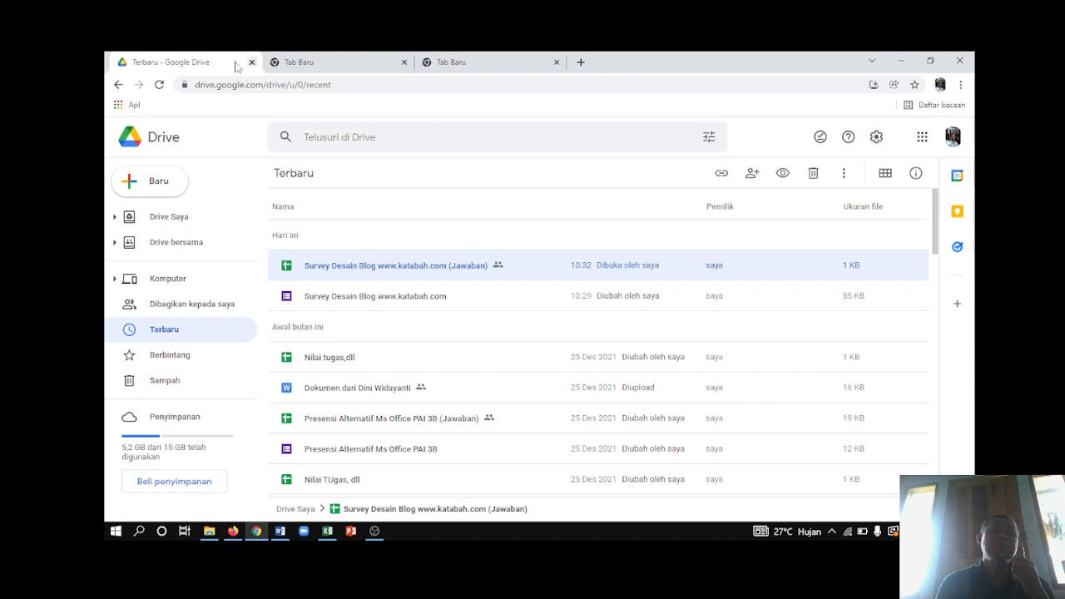
pyautogui.doubleClick(356, 297)
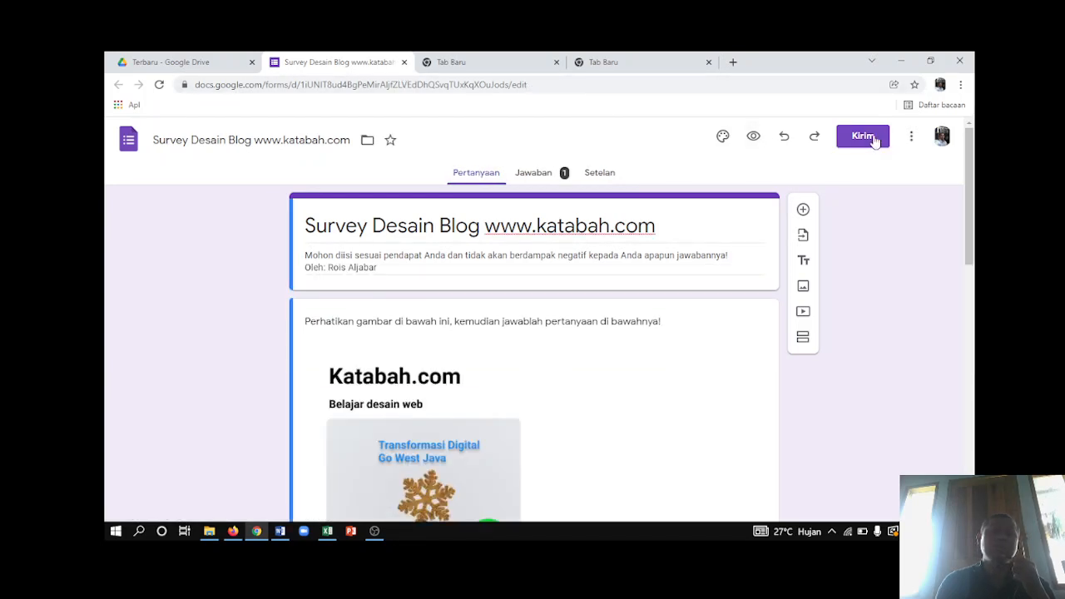
pyautogui.click(404, 63)
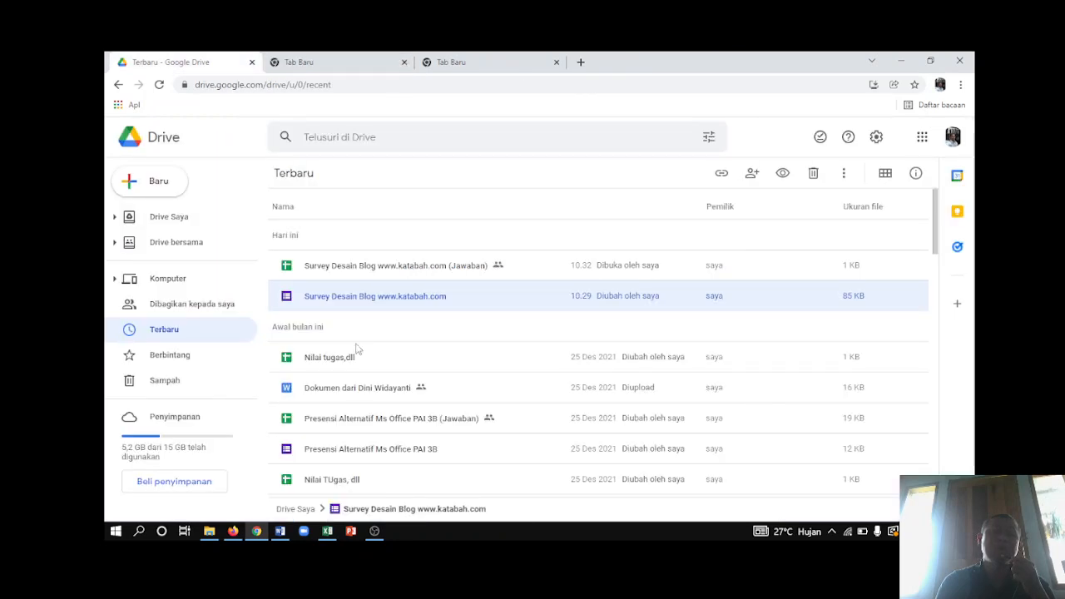
pyautogui.rightClick(352, 298)
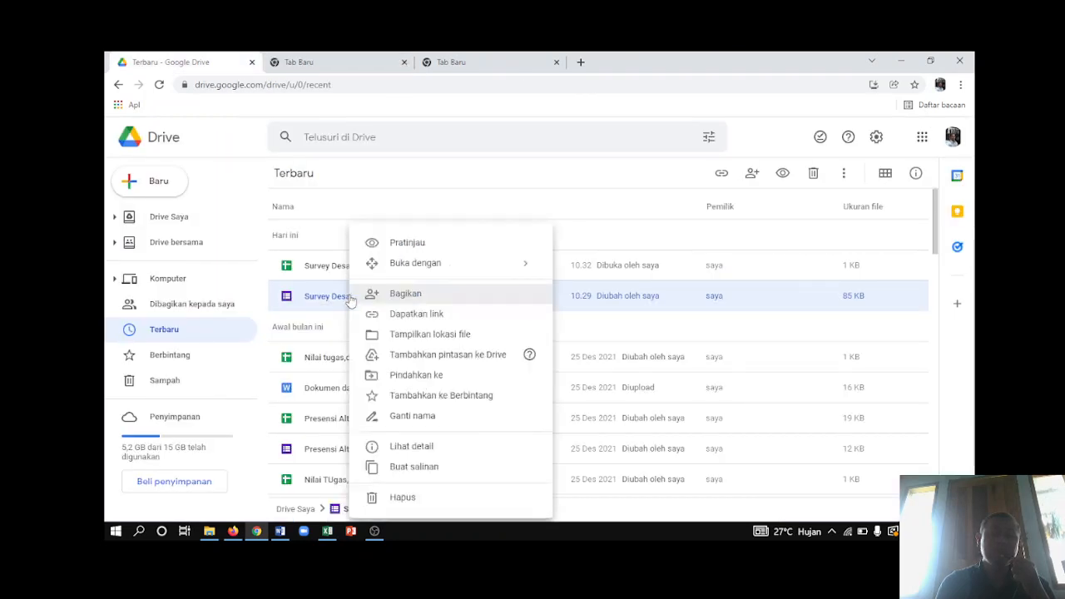
pyautogui.click(416, 315)
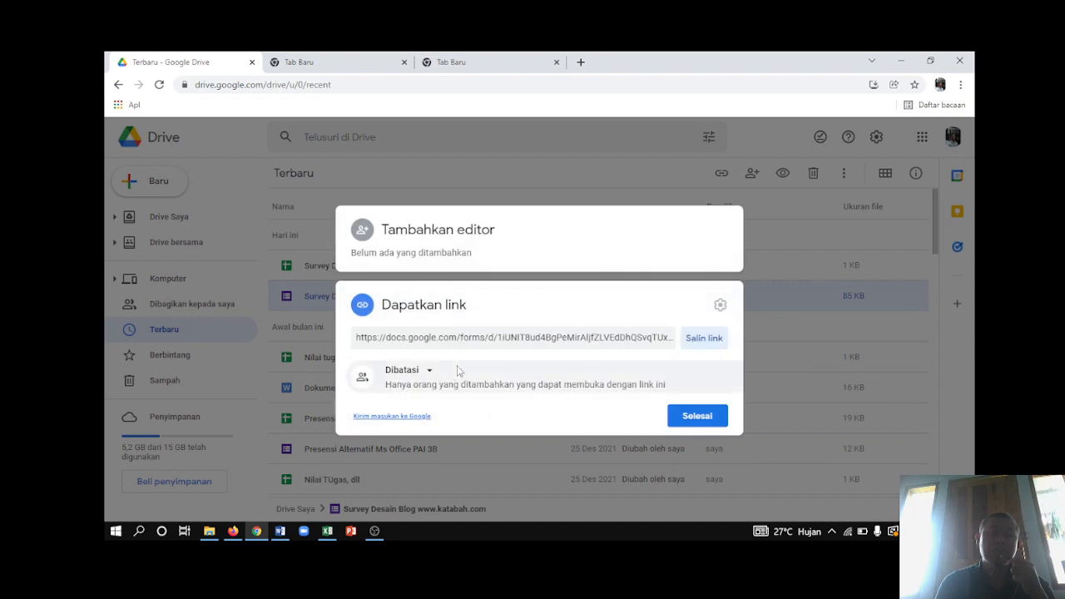
pyautogui.click(429, 372)
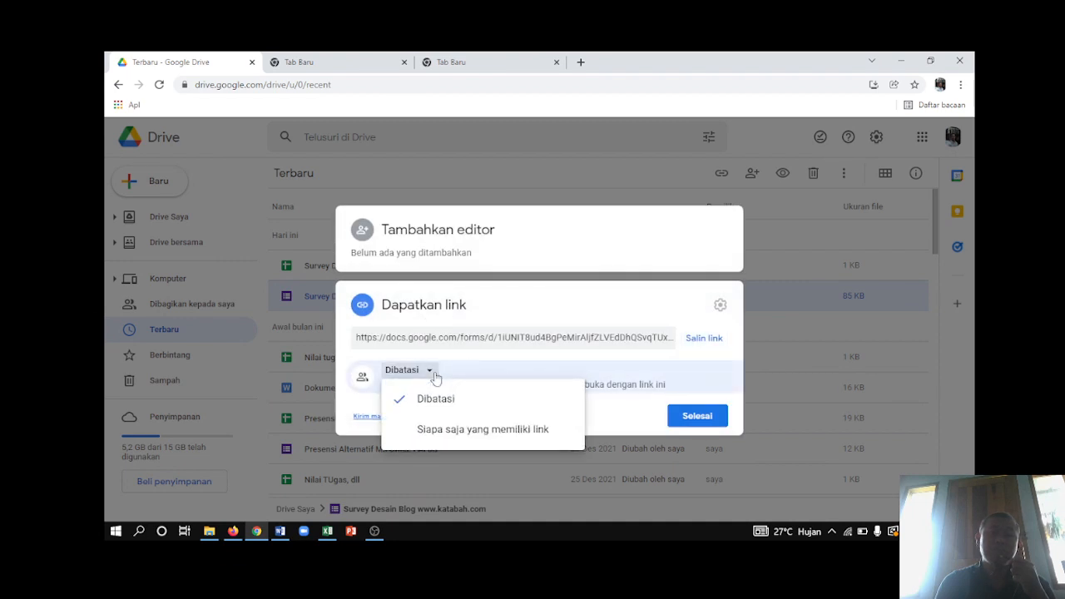
pyautogui.click(439, 429)
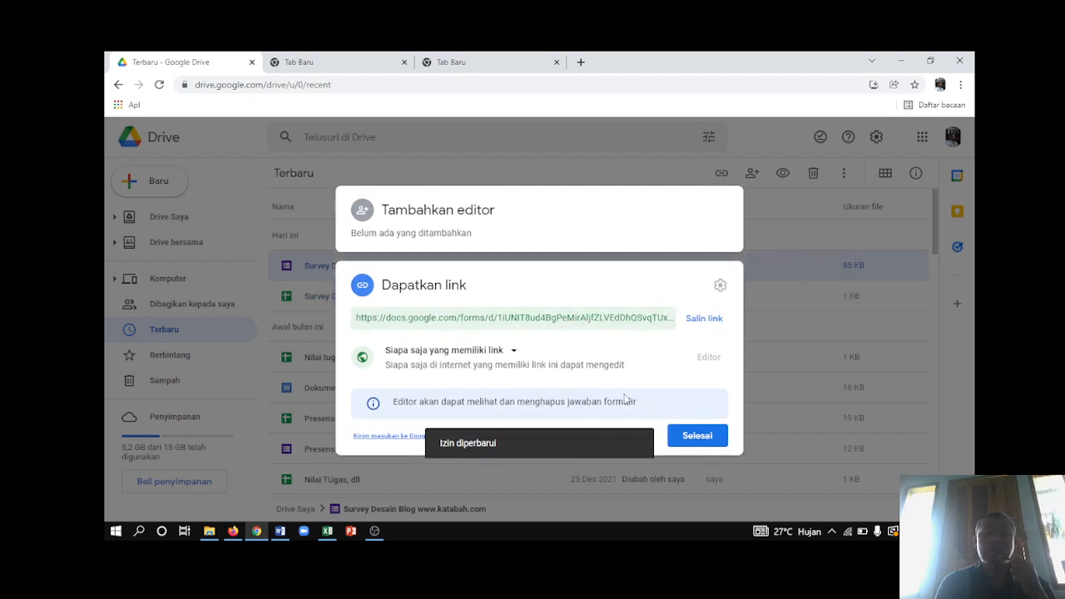
pyautogui.click(515, 352)
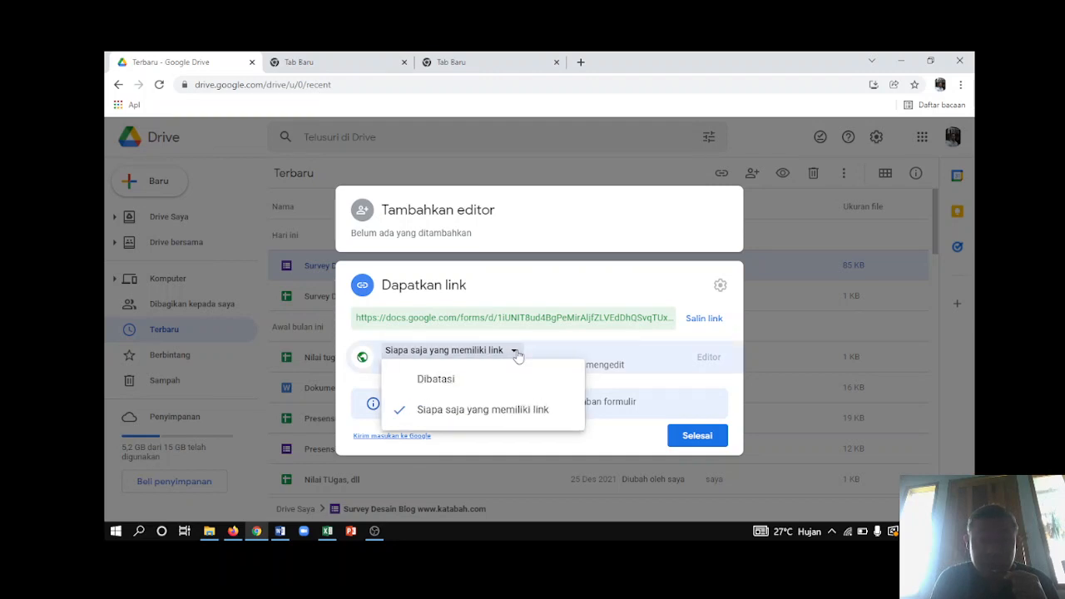
pyautogui.click(710, 360)
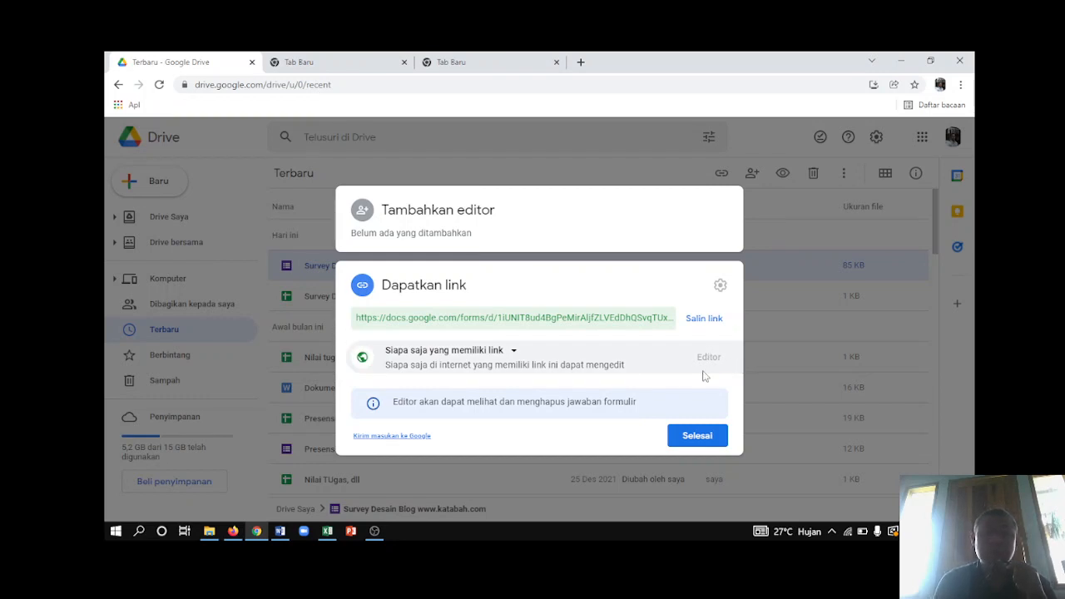
pyautogui.click(697, 435)
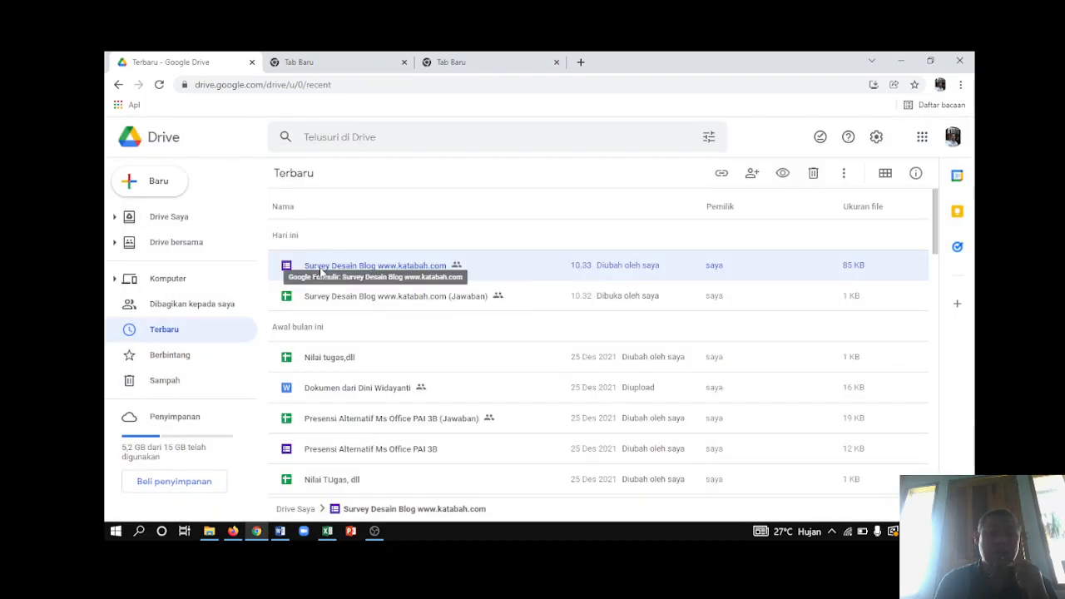
# - Restrict the survey form's link access to Dibatasi through its sharing settings in Drive
pyautogui.rightClick(322, 271)
pyautogui.moveTo(324, 272)
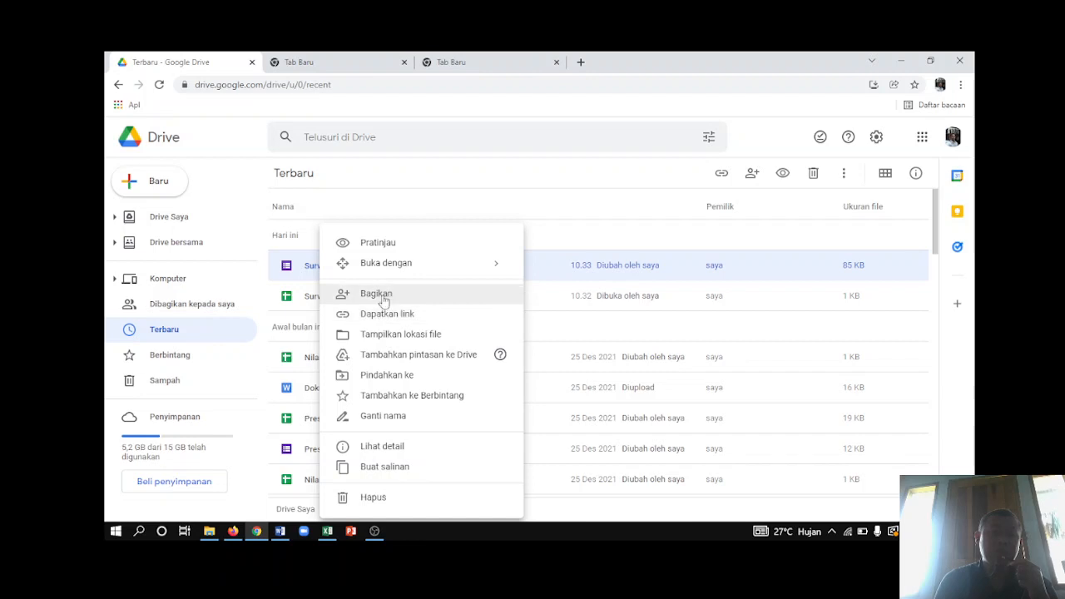
pyautogui.click(382, 295)
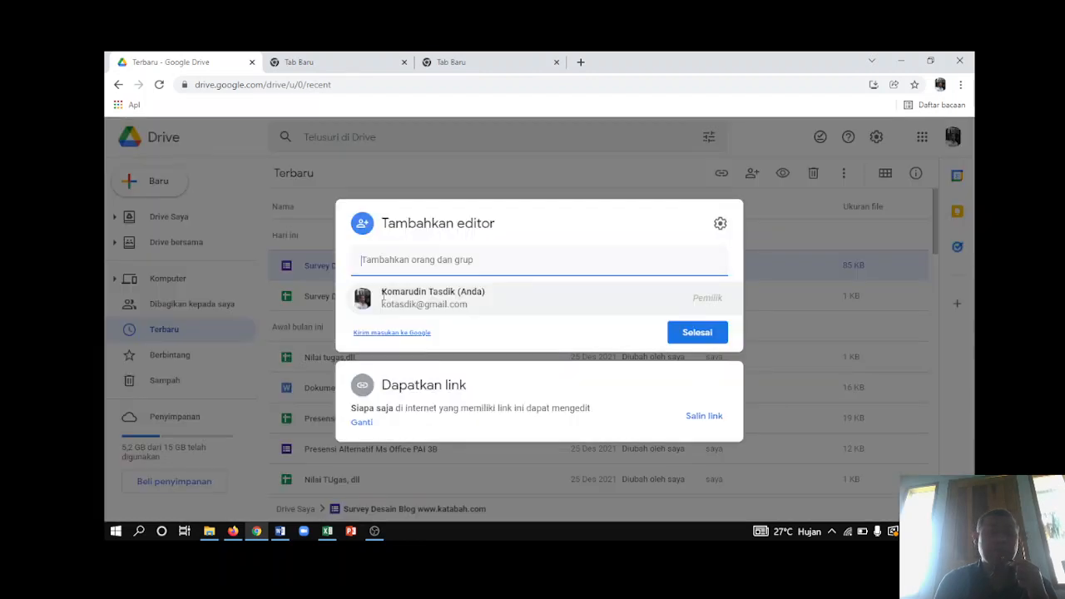
pyautogui.click(362, 423)
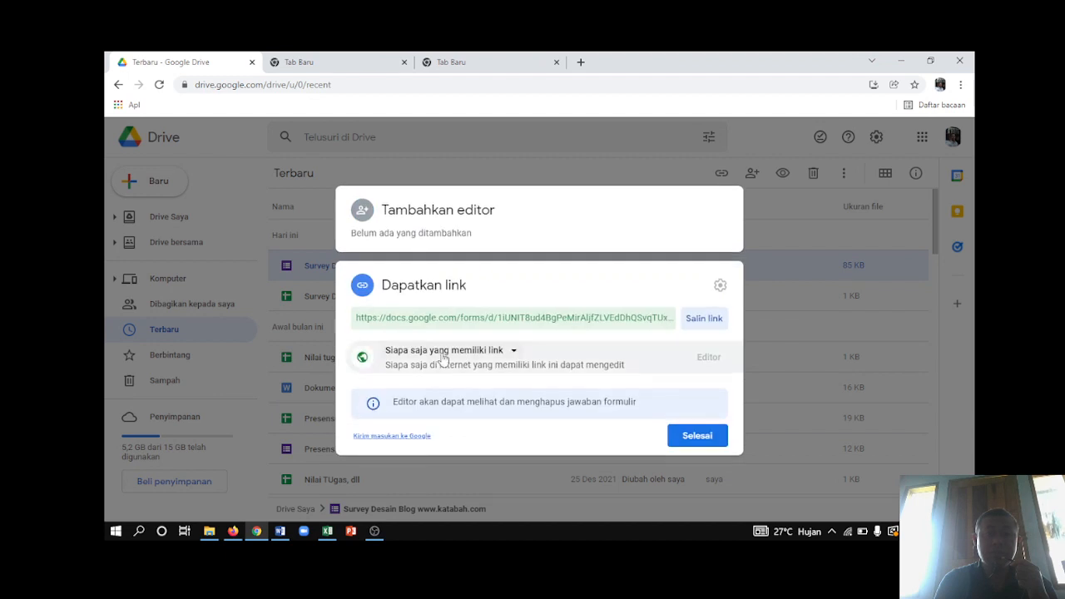
pyautogui.click(443, 350)
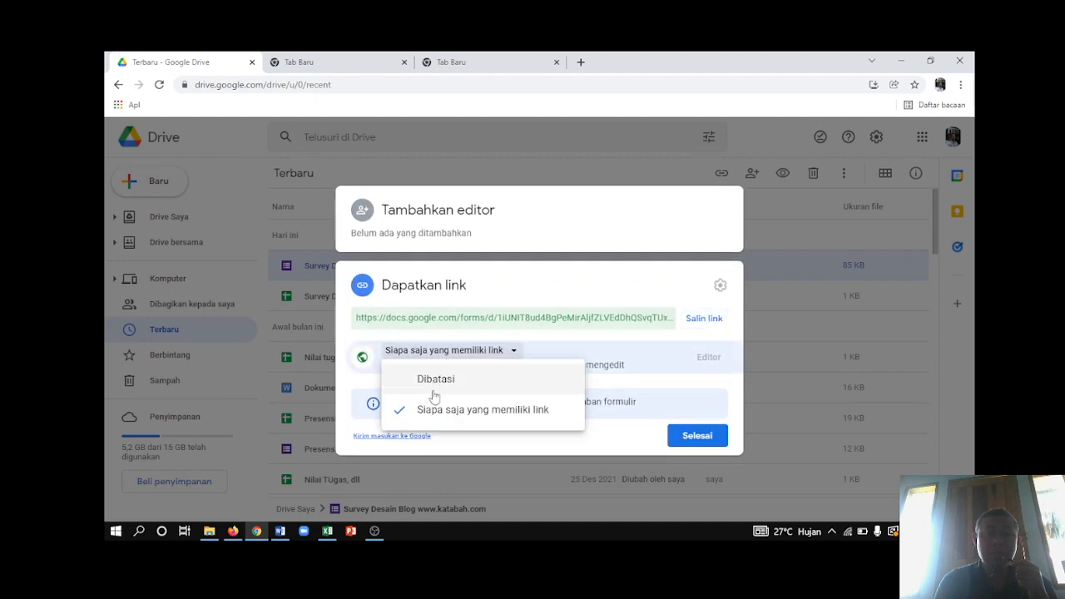
pyautogui.click(432, 379)
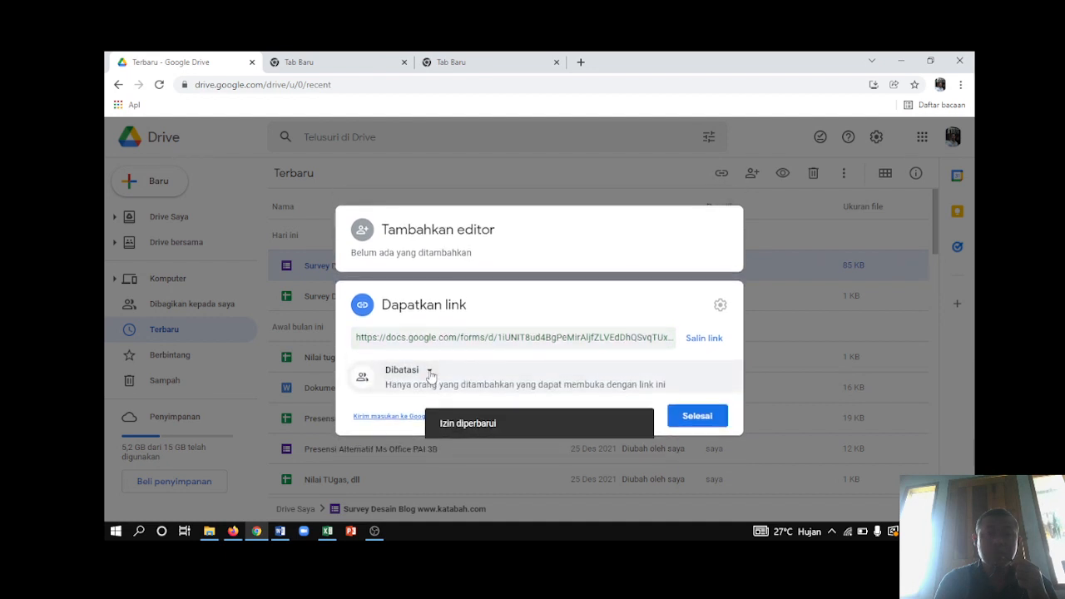
# - Set the survey form's link access to Siapa saja yang memiliki link and copy the editing link
pyautogui.click(429, 372)
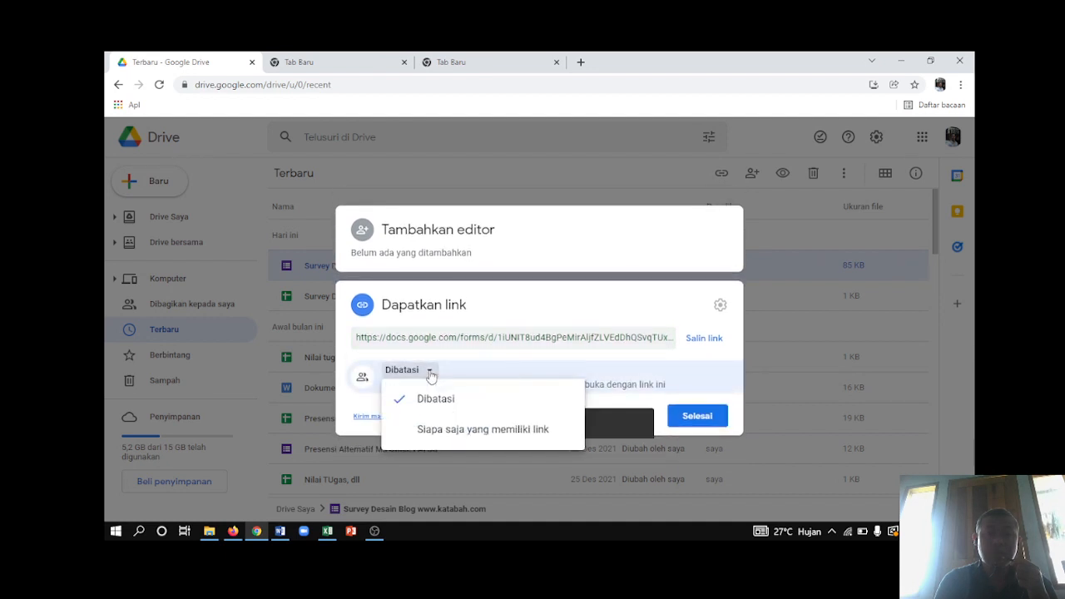
pyautogui.click(424, 434)
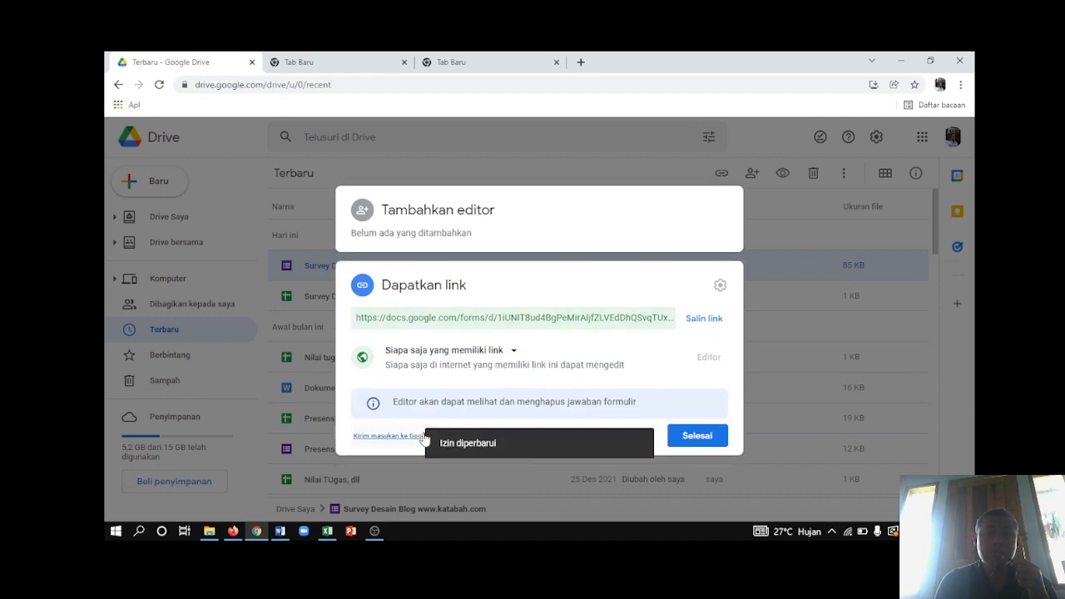
pyautogui.click(703, 320)
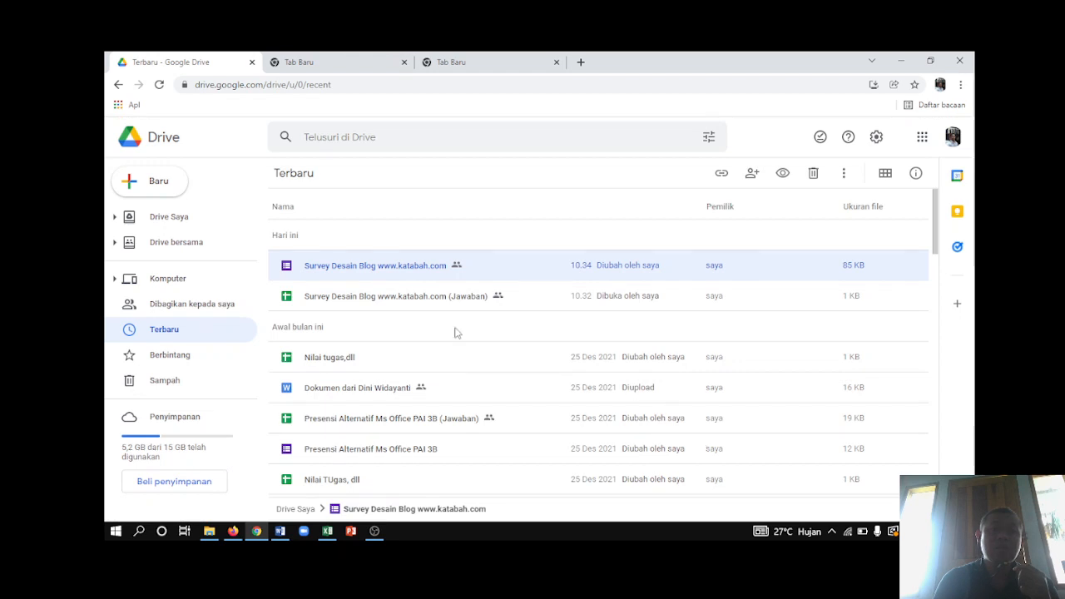
# - Open the survey form from Terbaru, view its shortened respondent link in the send options, and close them
pyautogui.doubleClick(359, 273)
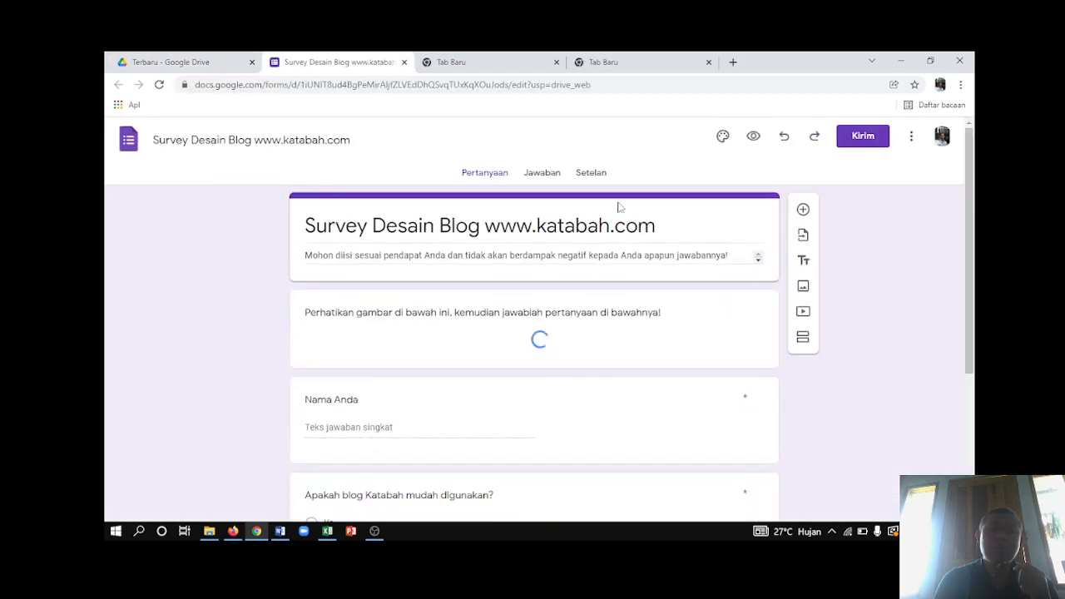
pyautogui.click(862, 137)
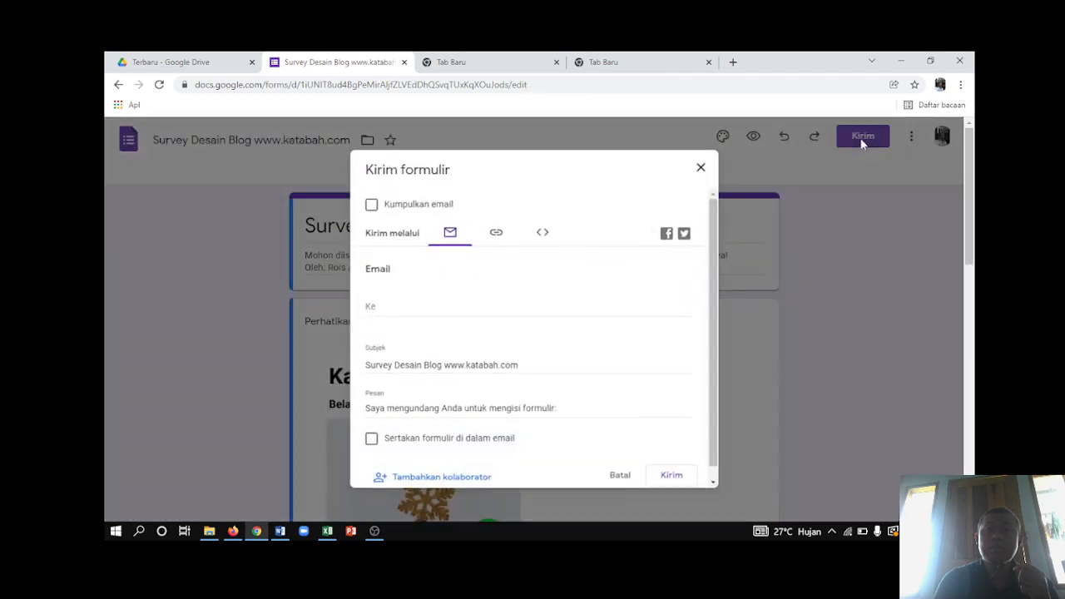
pyautogui.click(496, 232)
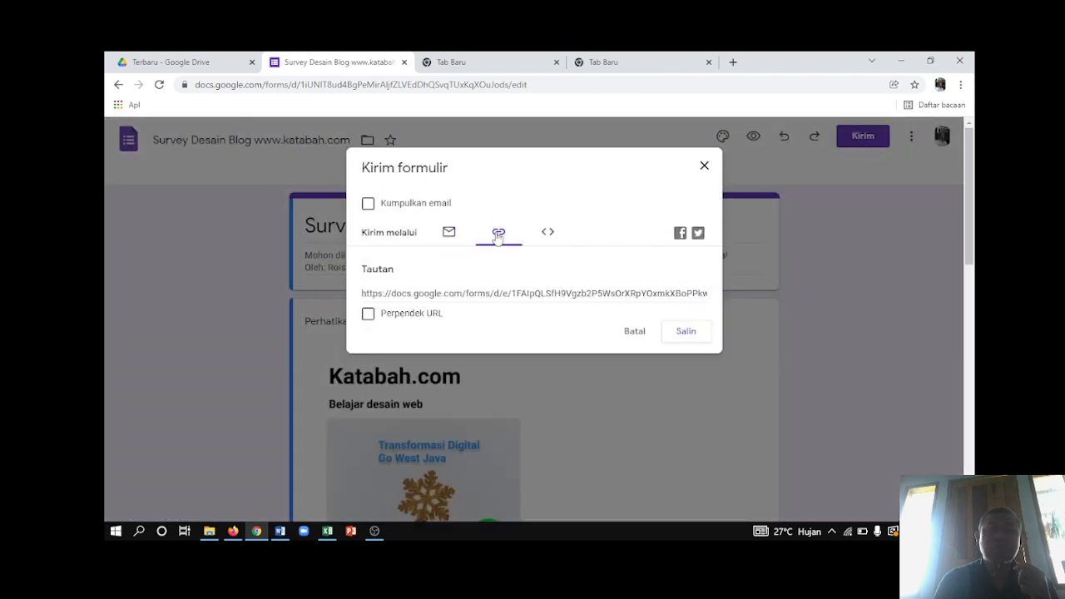
pyautogui.click(367, 314)
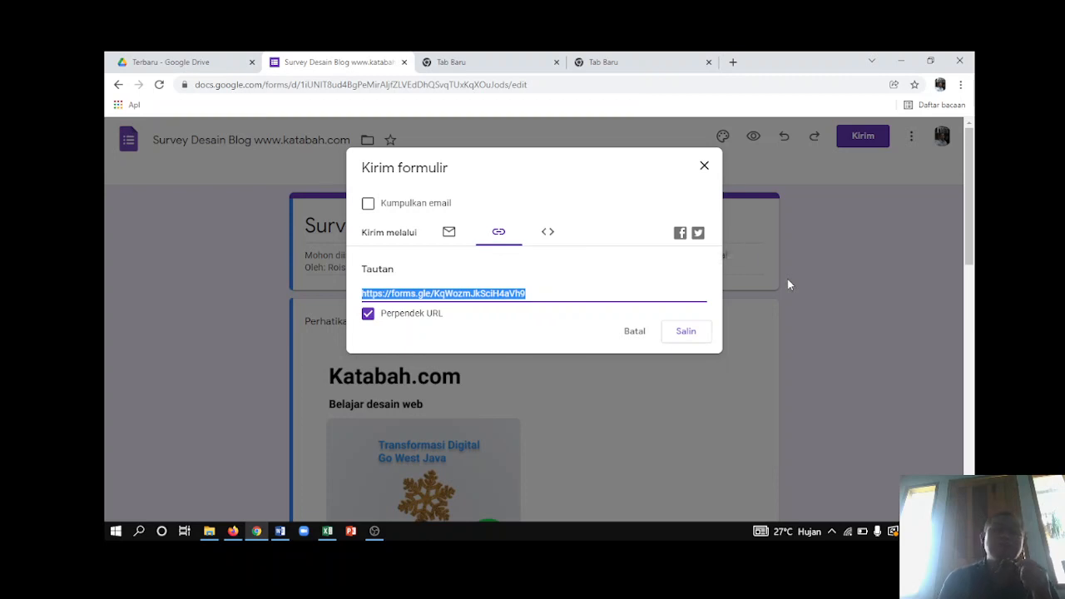
pyautogui.click(704, 167)
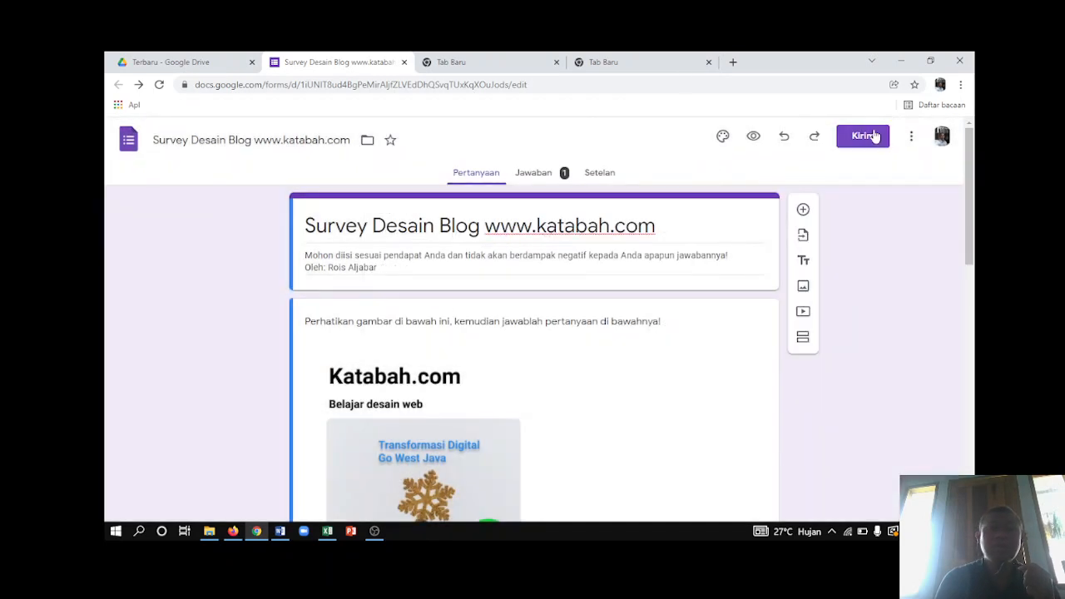
# - Check the survey form's available file actions in the recent files of Drive and return to the form editor
pyautogui.click(218, 66)
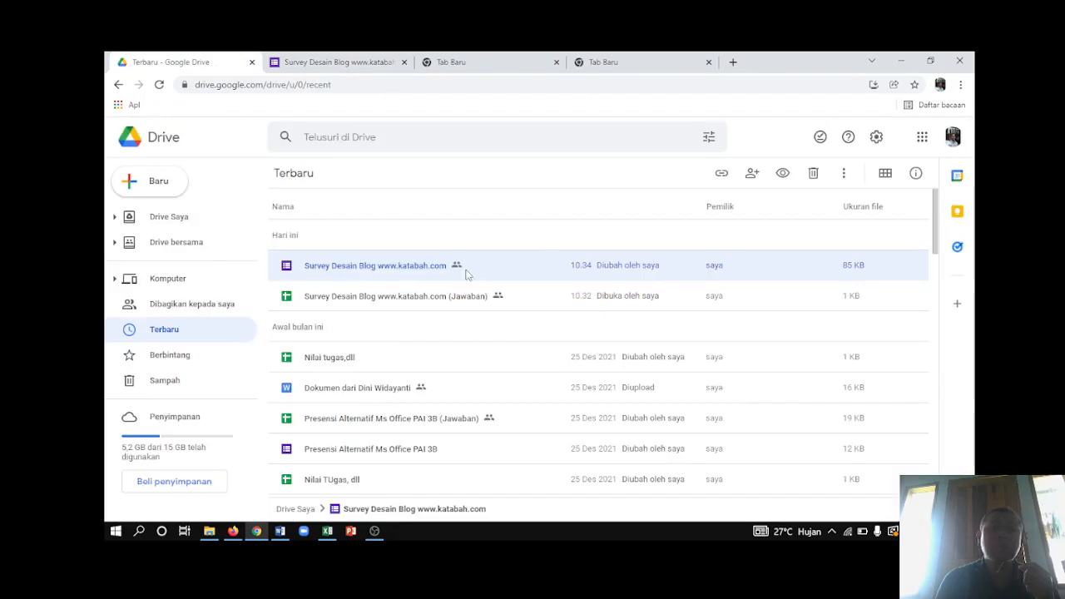
pyautogui.rightClick(433, 267)
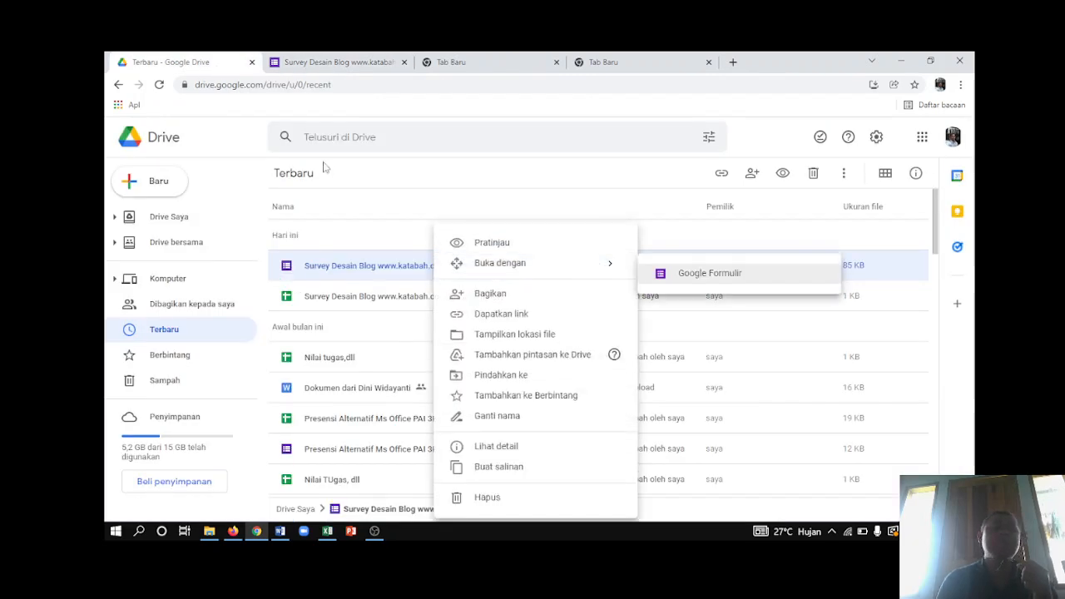
pyautogui.click(339, 68)
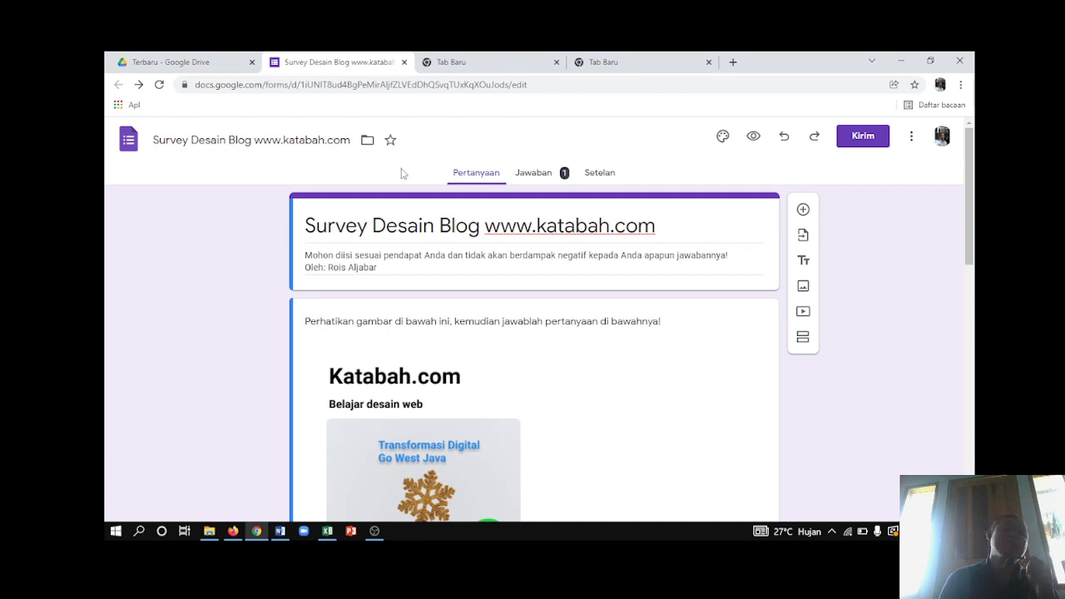
pyautogui.click(231, 61)
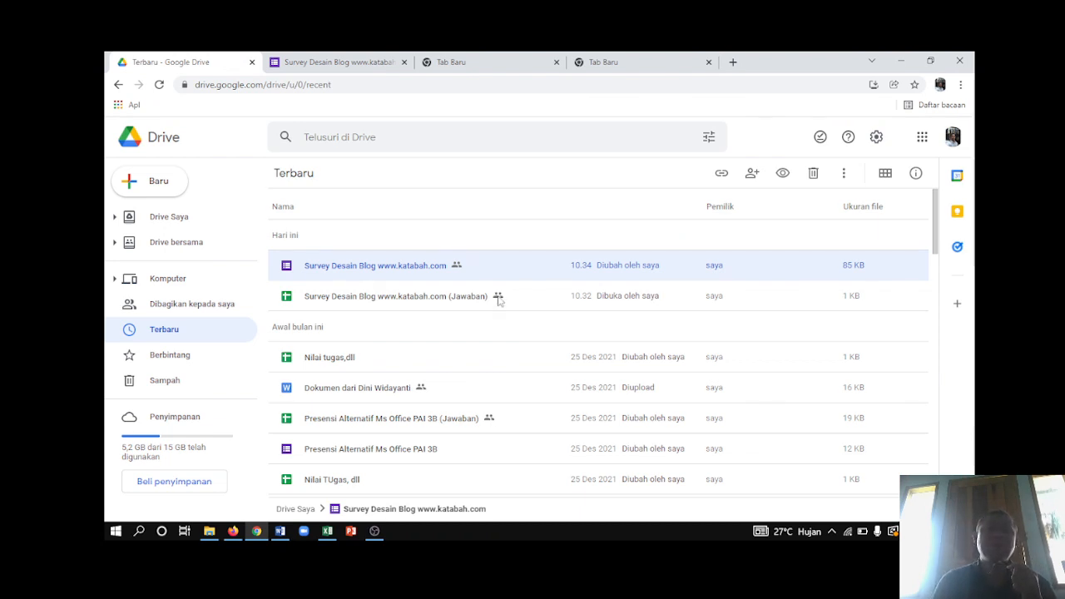
pyautogui.click(369, 62)
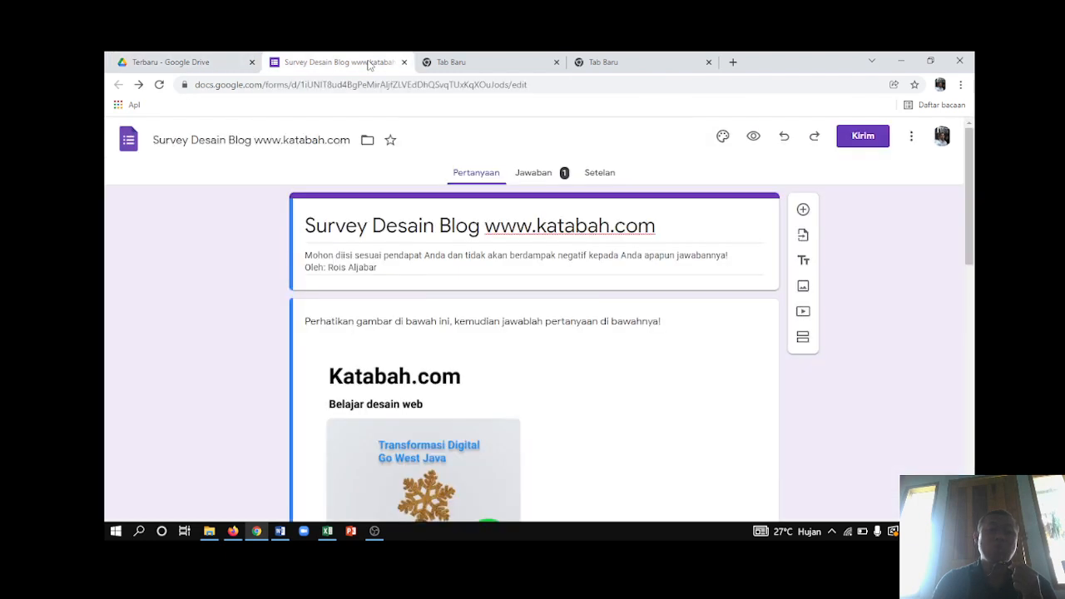
pyautogui.click(371, 528)
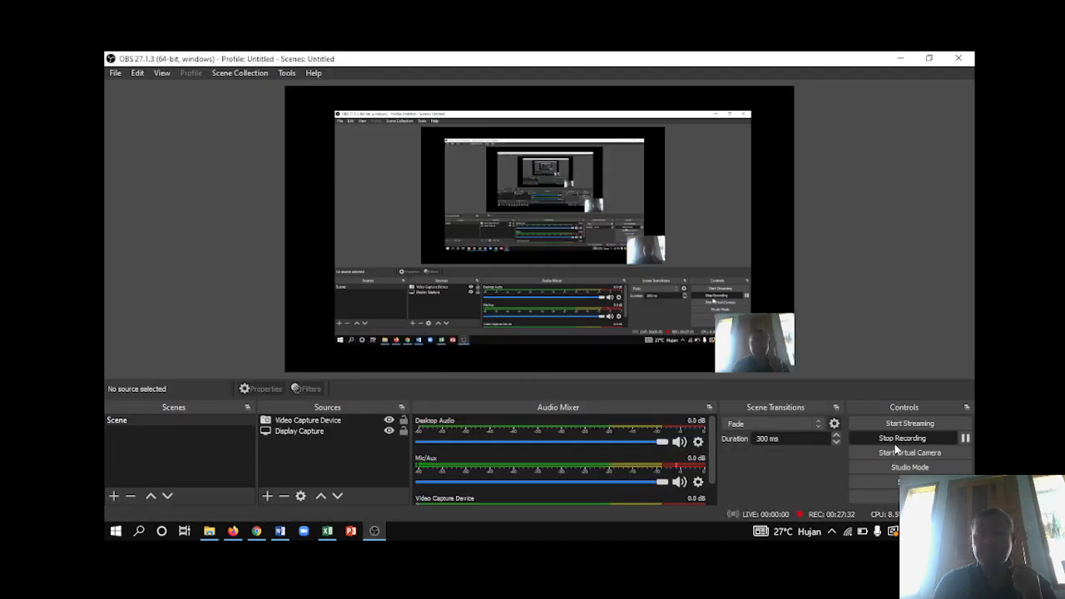